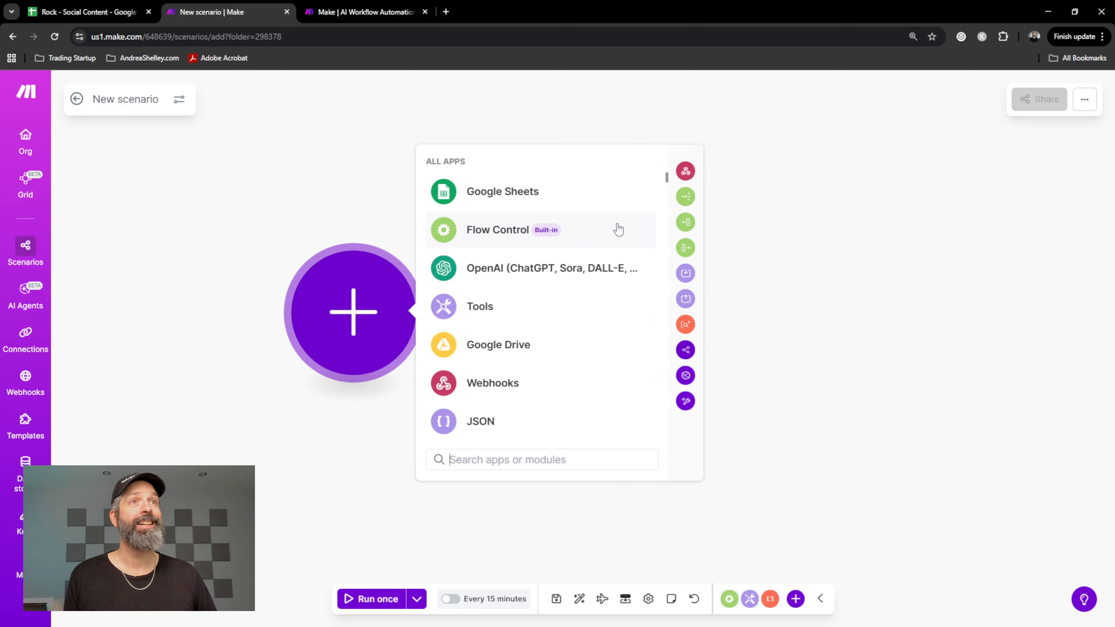
- Add a Google Sheets Get Range Values module as the first module of the new scenario
scroll(605, 227, "down", 12)
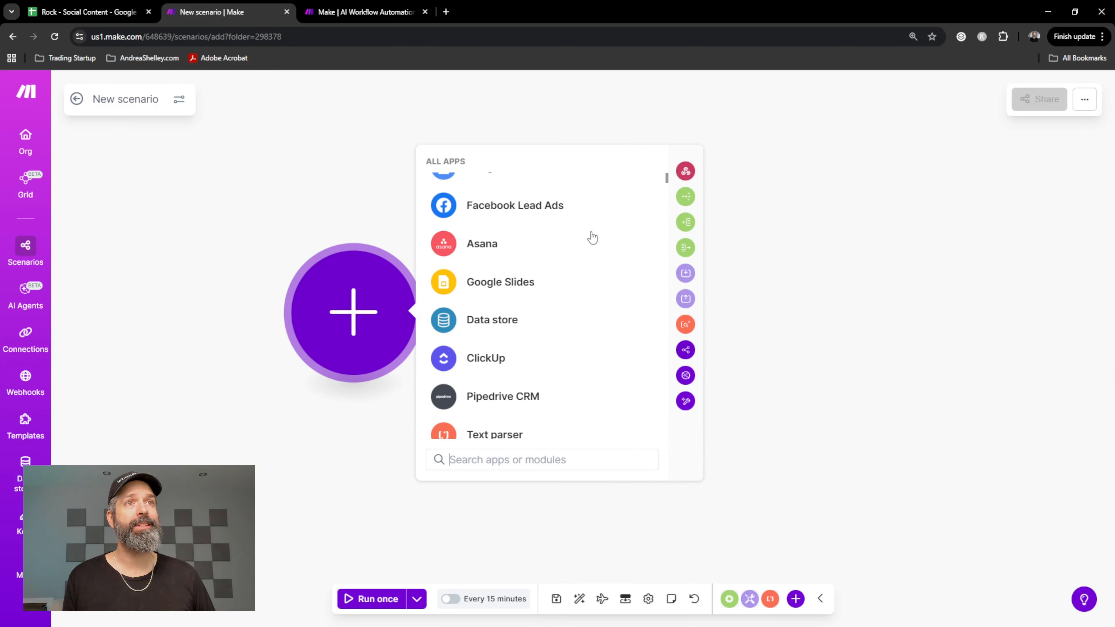
scroll(575, 244, "down", 10)
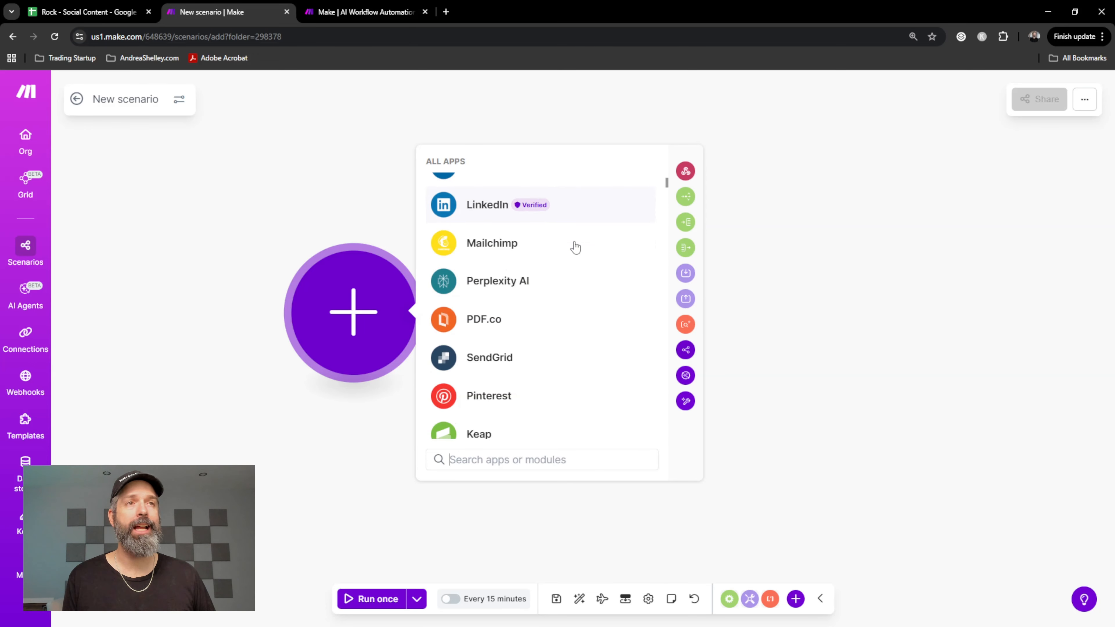
scroll(580, 245, "up", 9)
scroll(571, 243, "up", 10)
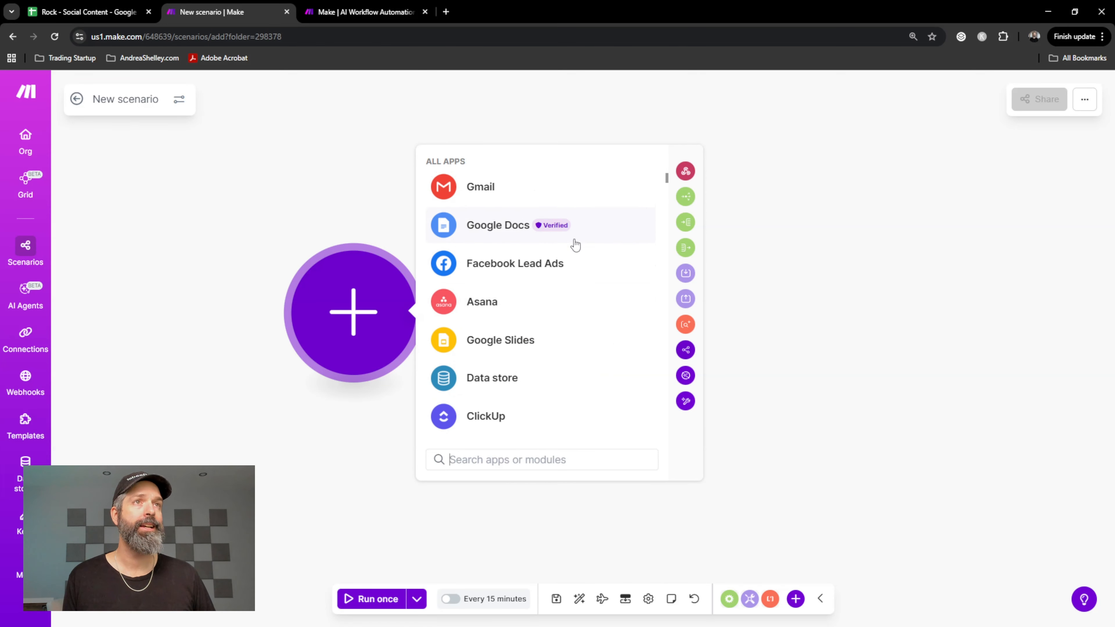
left_click(525, 196)
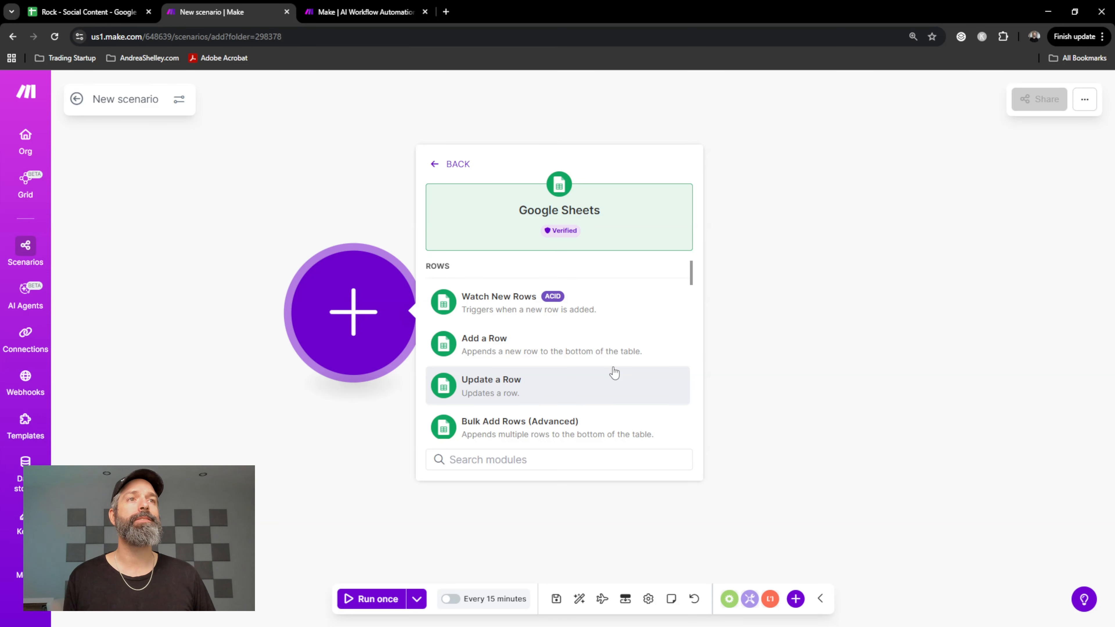
left_click(116, 12)
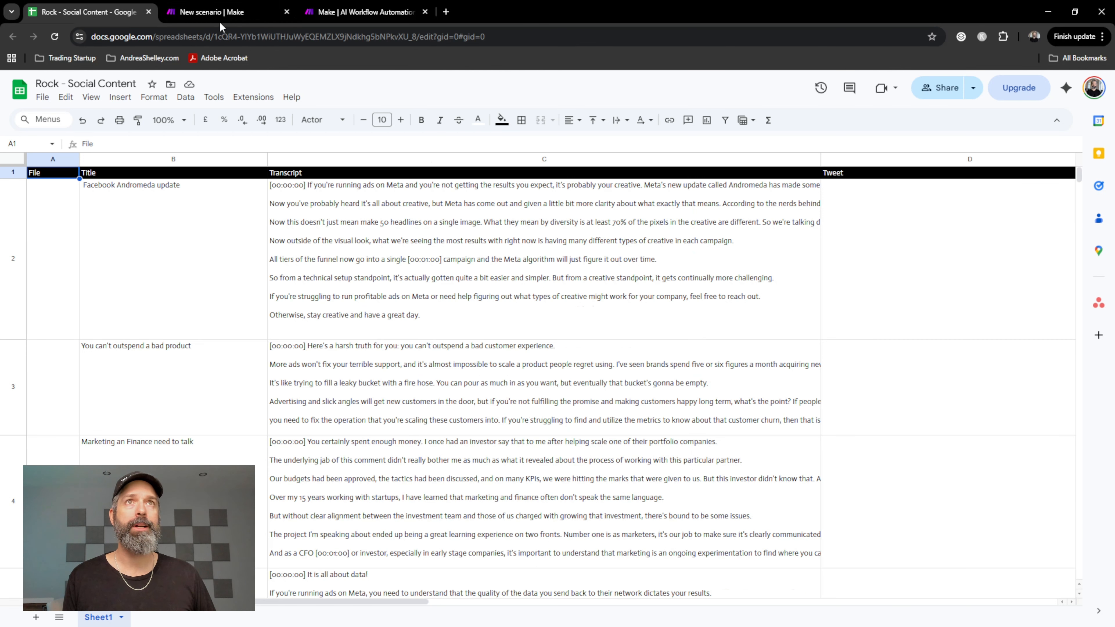
left_click(228, 13)
scroll(554, 317, "down", 6)
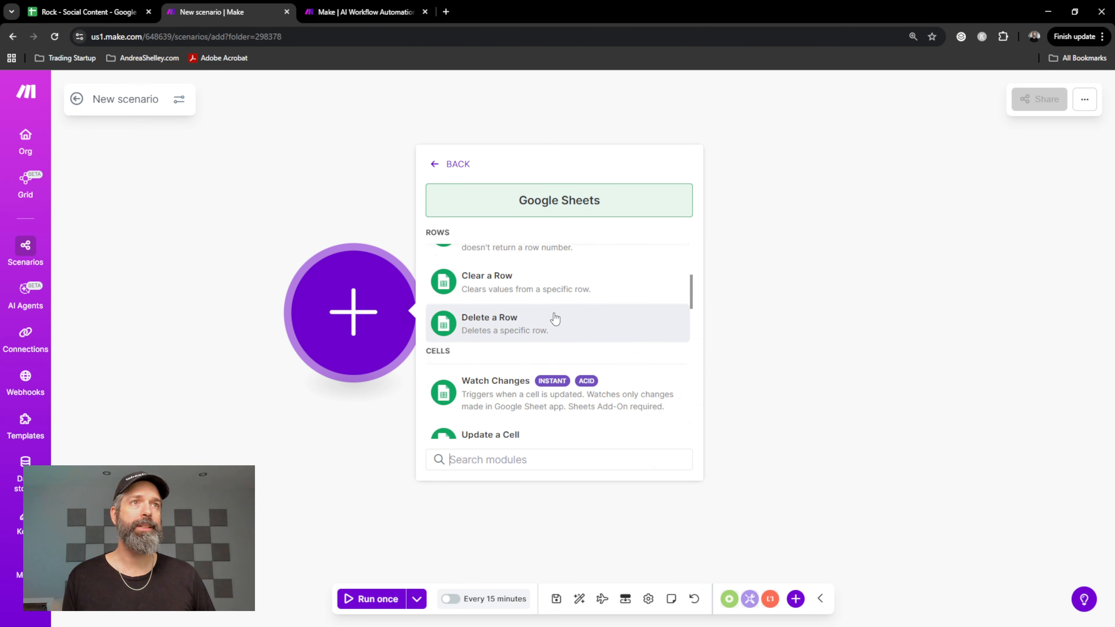
scroll(555, 319, "down", 8)
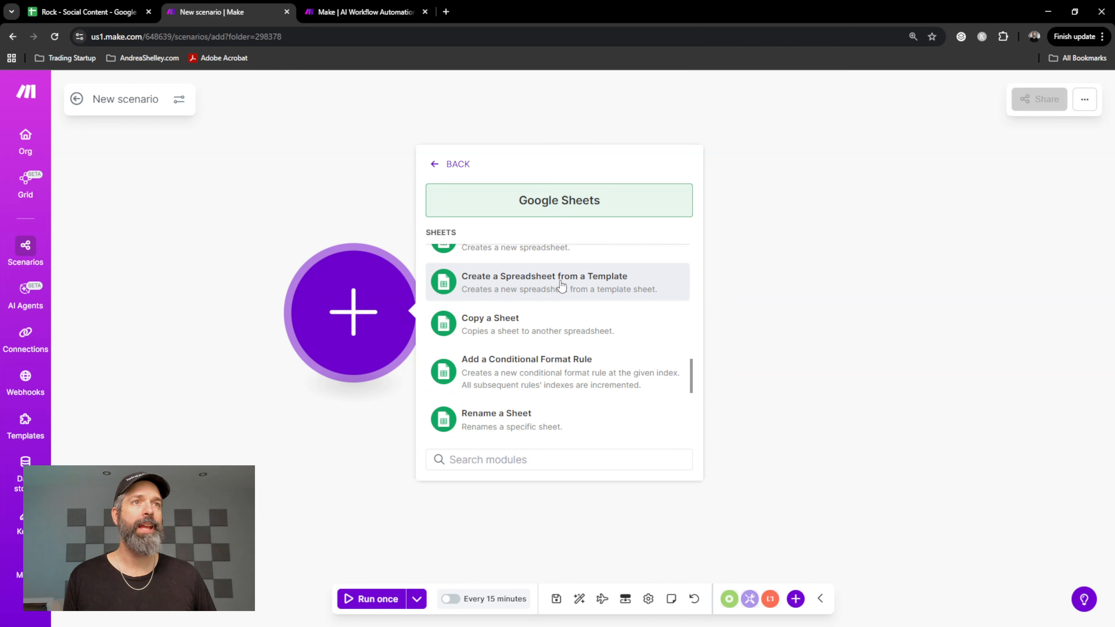
scroll(561, 286, "down", 4)
left_click(513, 295)
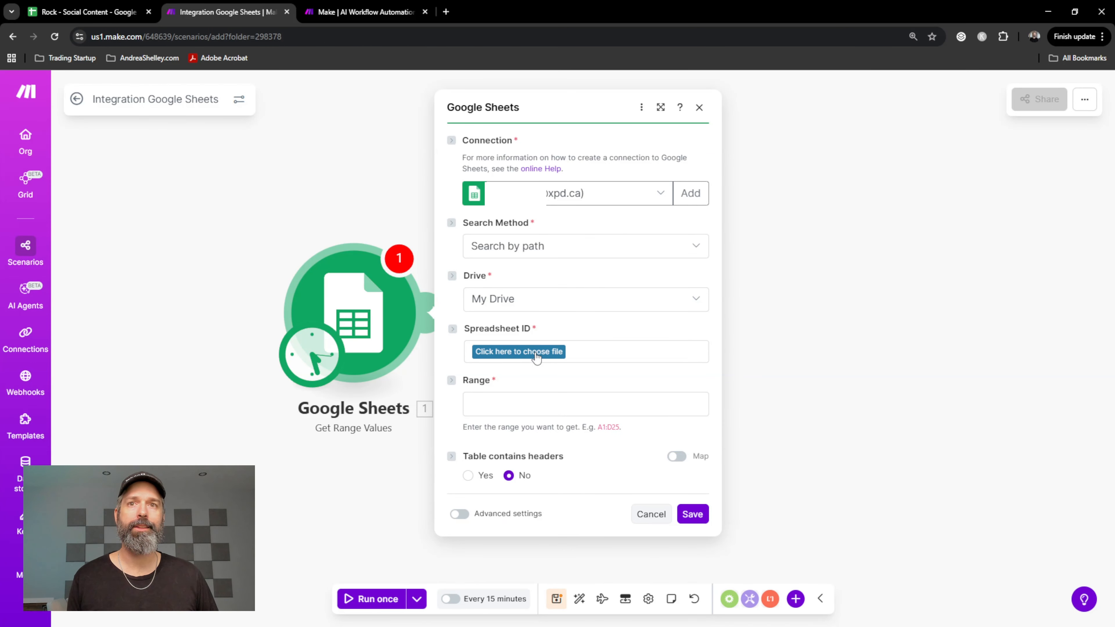
- Set the search method to Enter manually and fill the Spreadsheet ID with the one from the Rock - Social Content sheet's URL
left_click(578, 255)
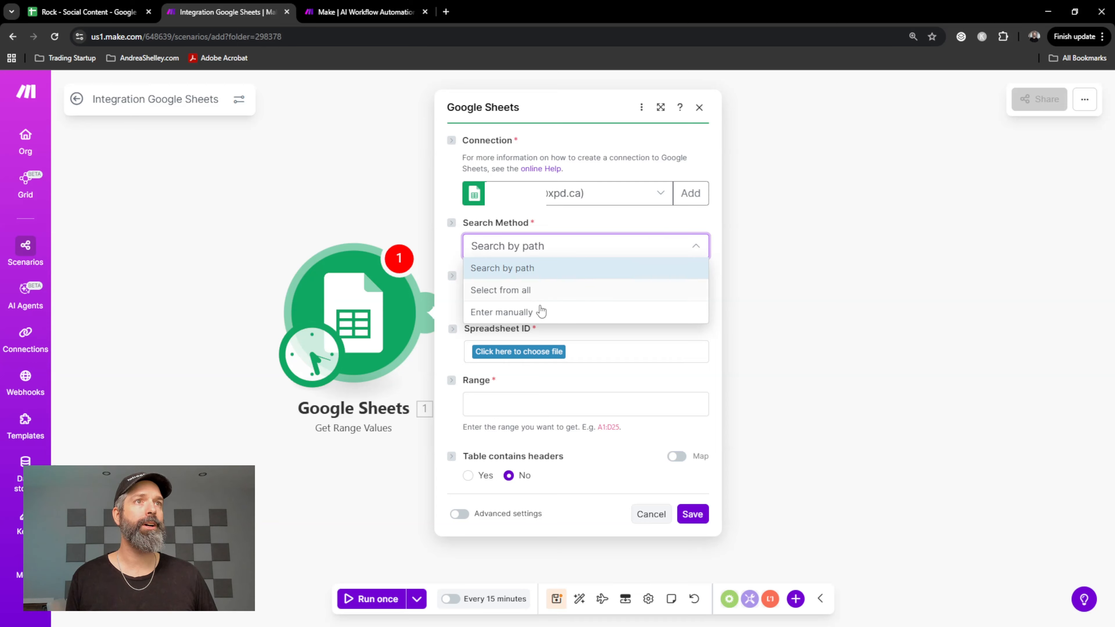
left_click(539, 313)
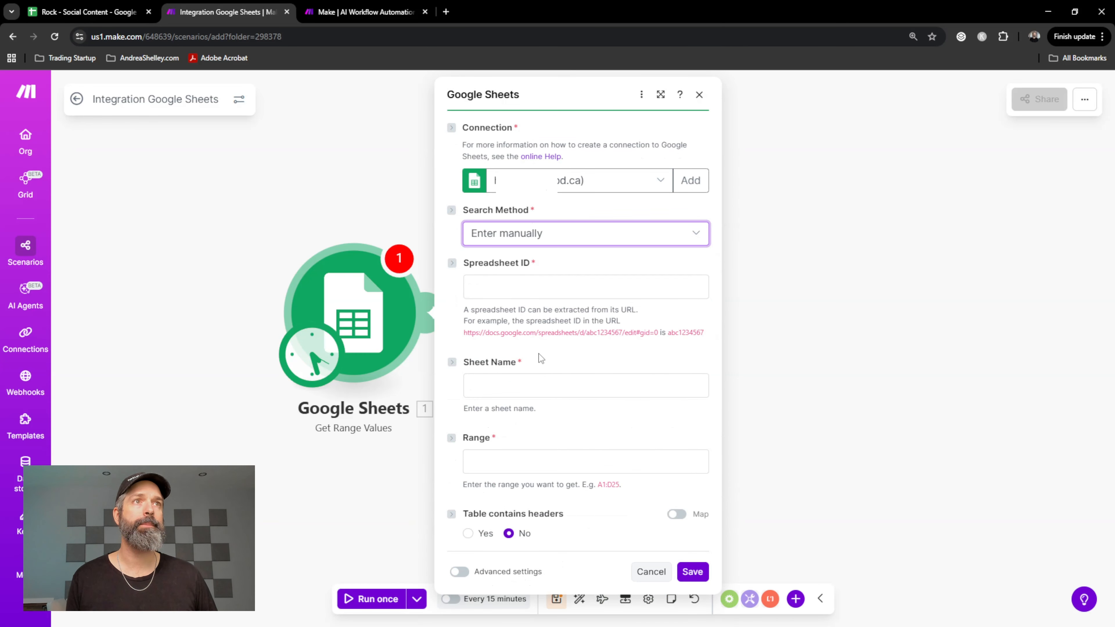
left_click(99, 21)
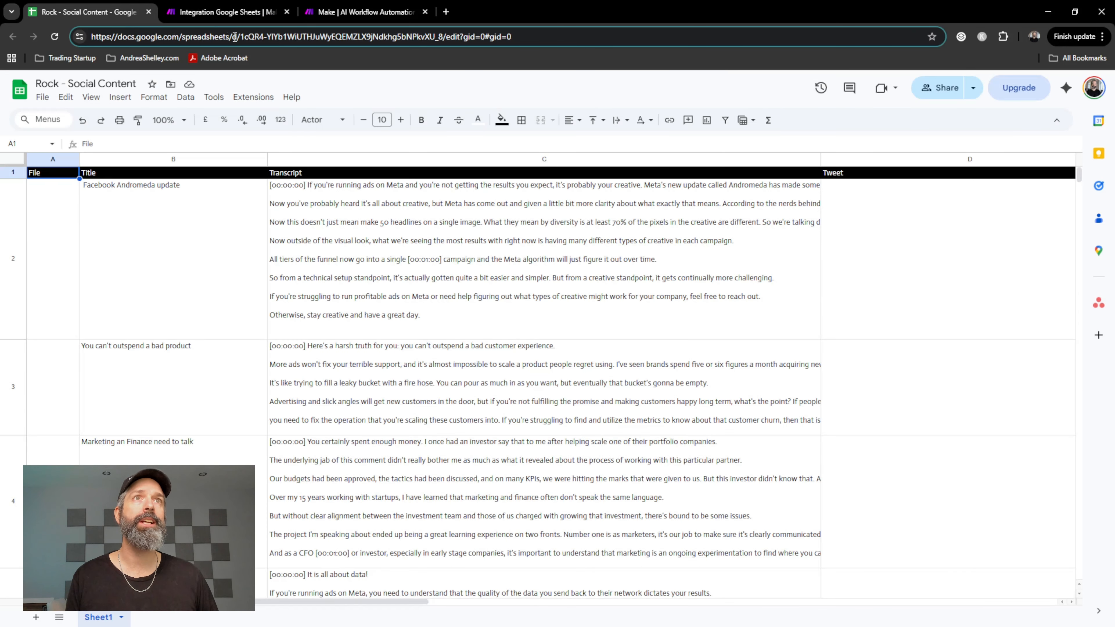
left_click_drag(241, 37, 444, 52)
key("ctrl+c")
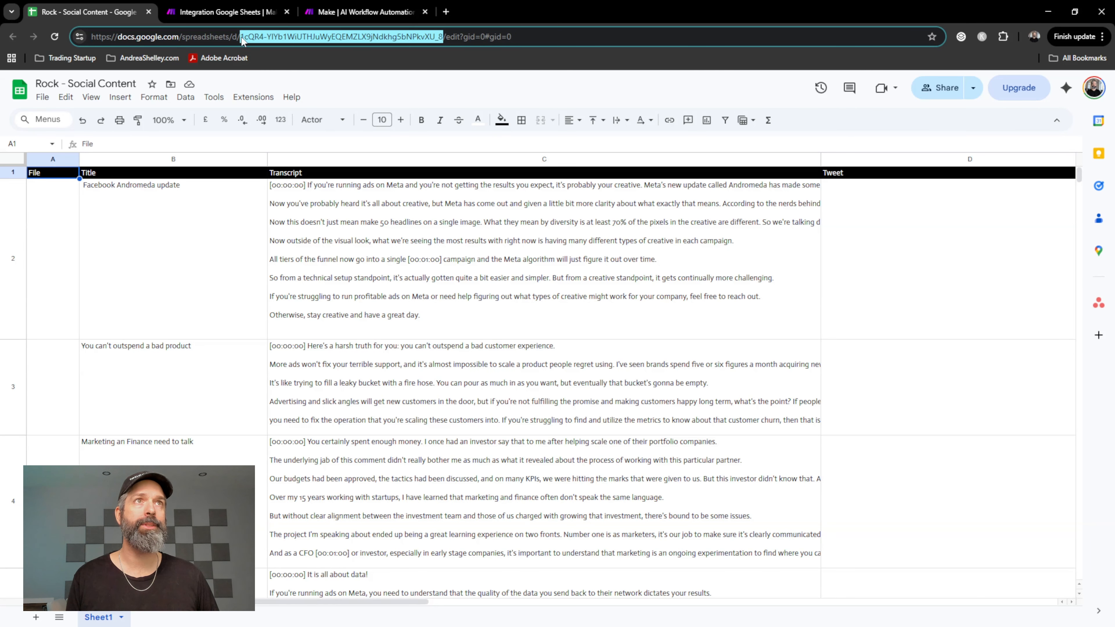
key("ctrl+Tab")
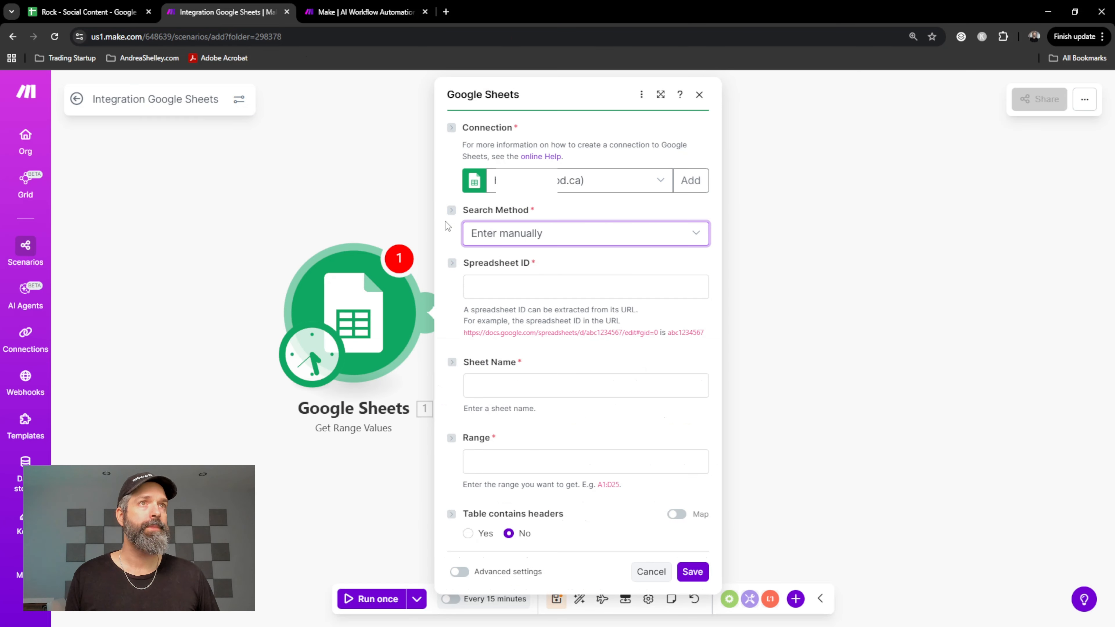
left_click(502, 291)
key("ctrl+v")
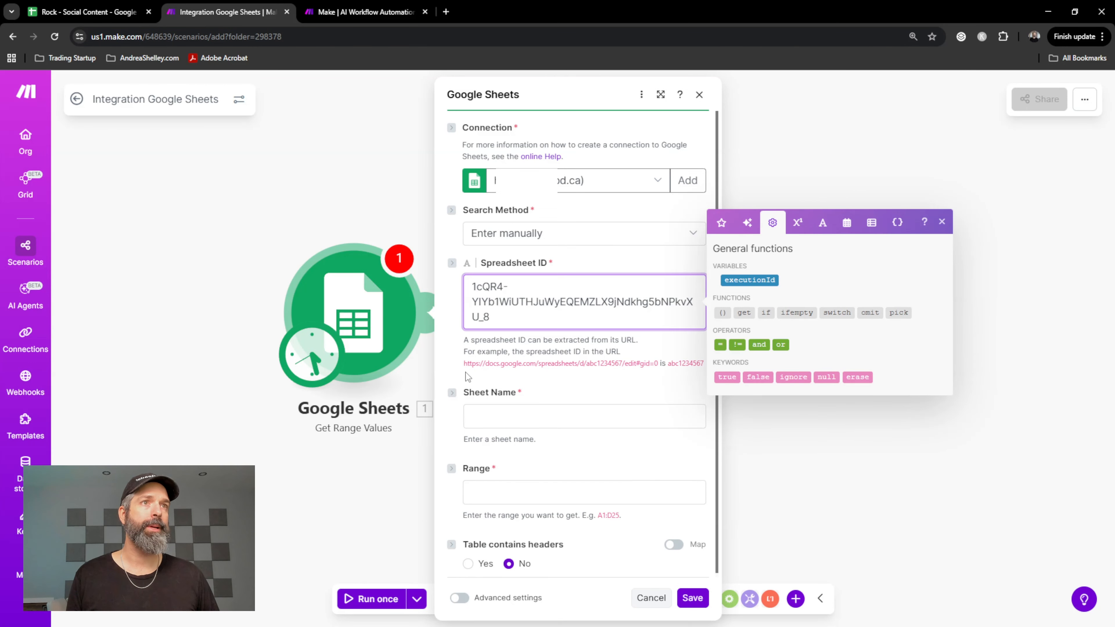
- Copy the tab name from the Rock - Social Content spreadsheet and enter Sheet1 as the module's sheet name
left_click(487, 410)
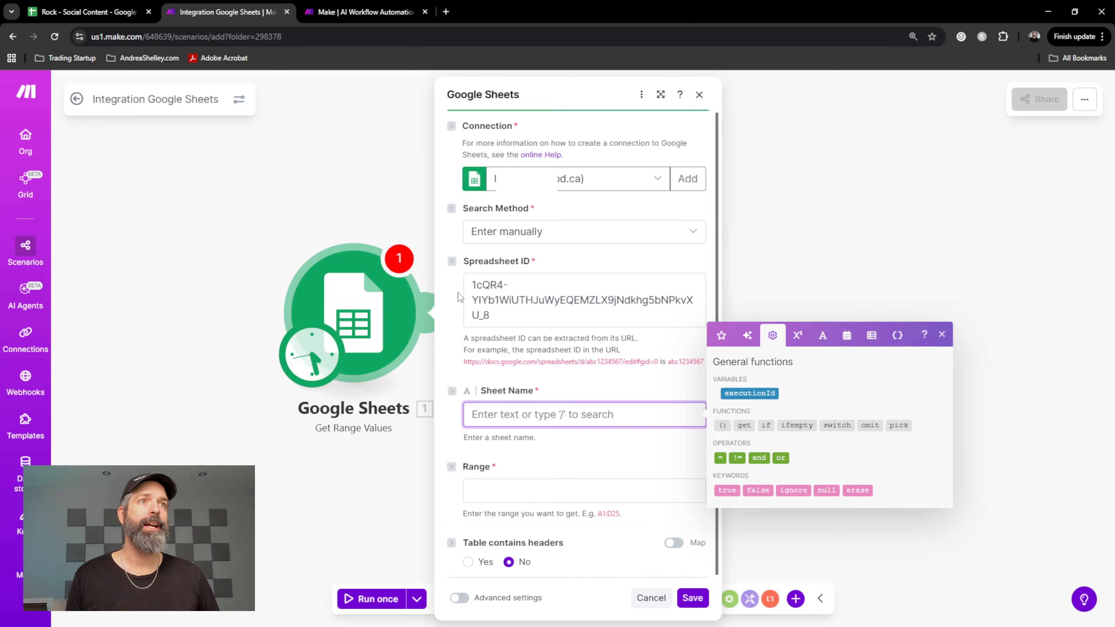
left_click(141, 11)
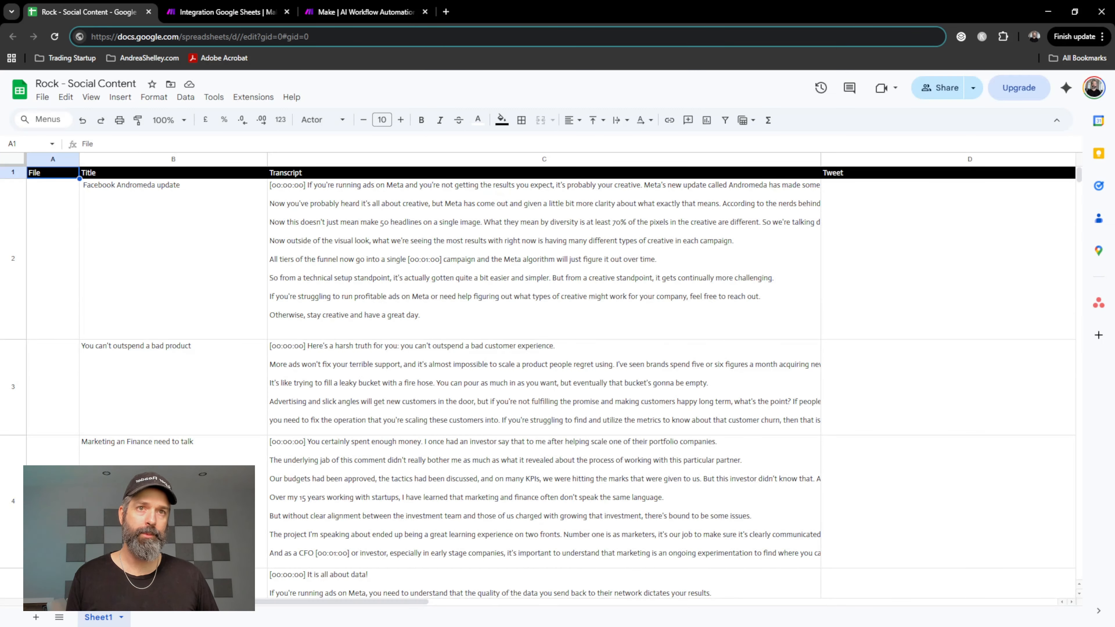
double_click(99, 618)
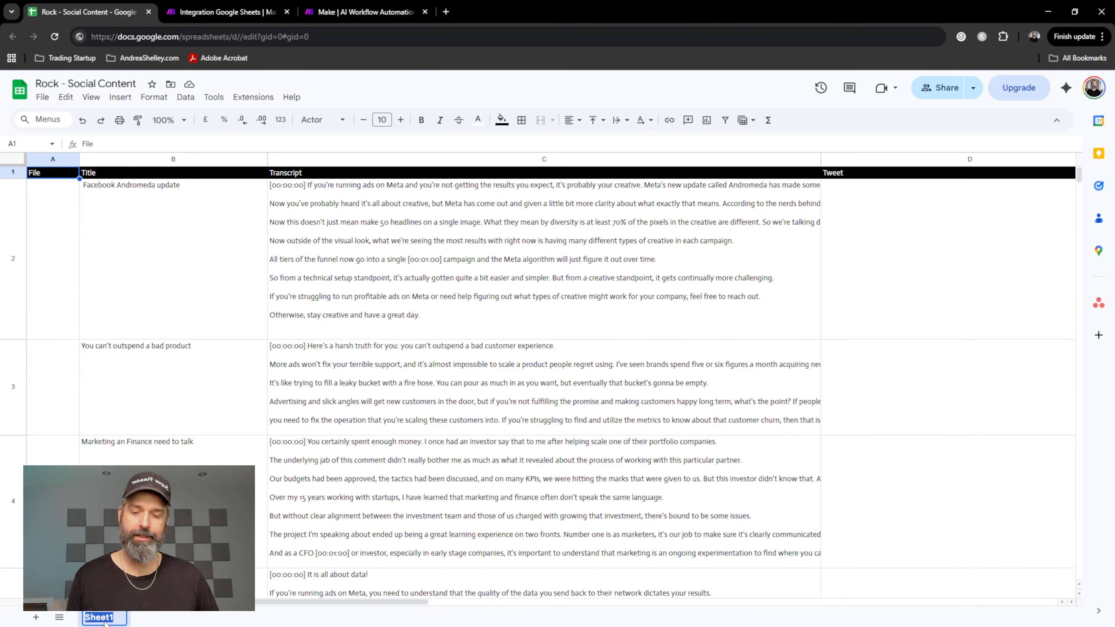
left_click(229, 12)
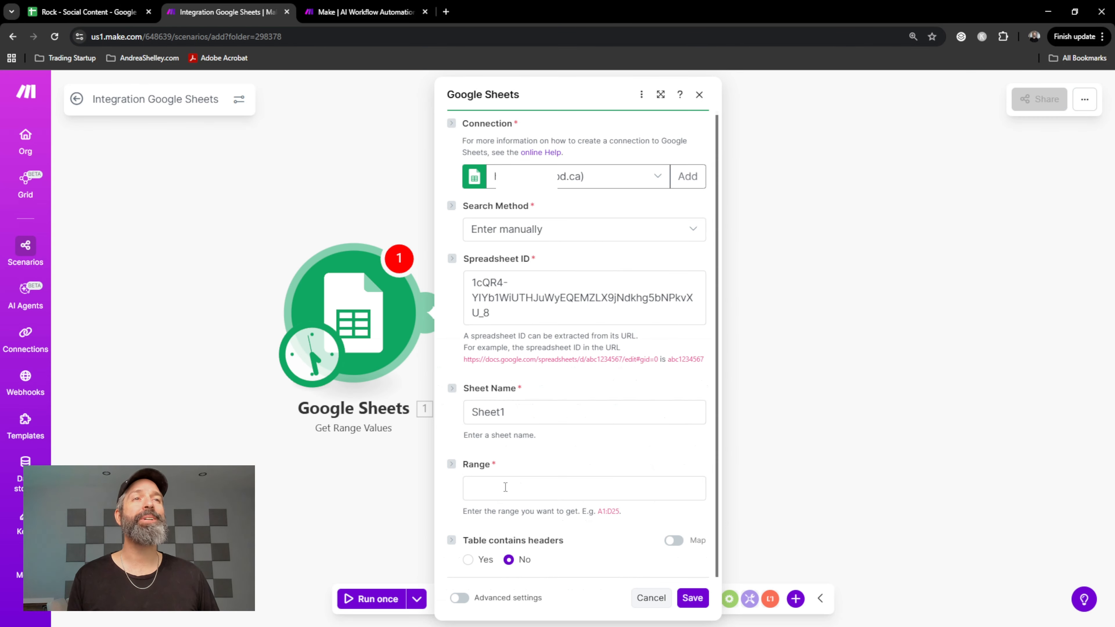
- Check which rows and columns of the spreadsheet hold content and set the module's range to A2:c6
left_click(61, 9)
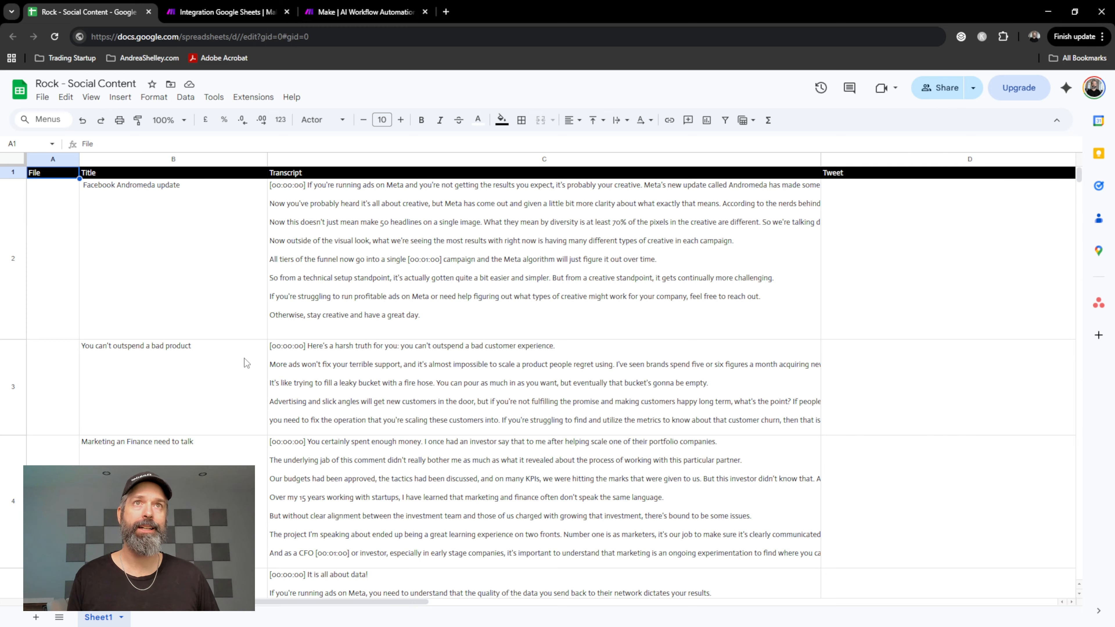
left_click(63, 260)
scroll(64, 261, "down", 8)
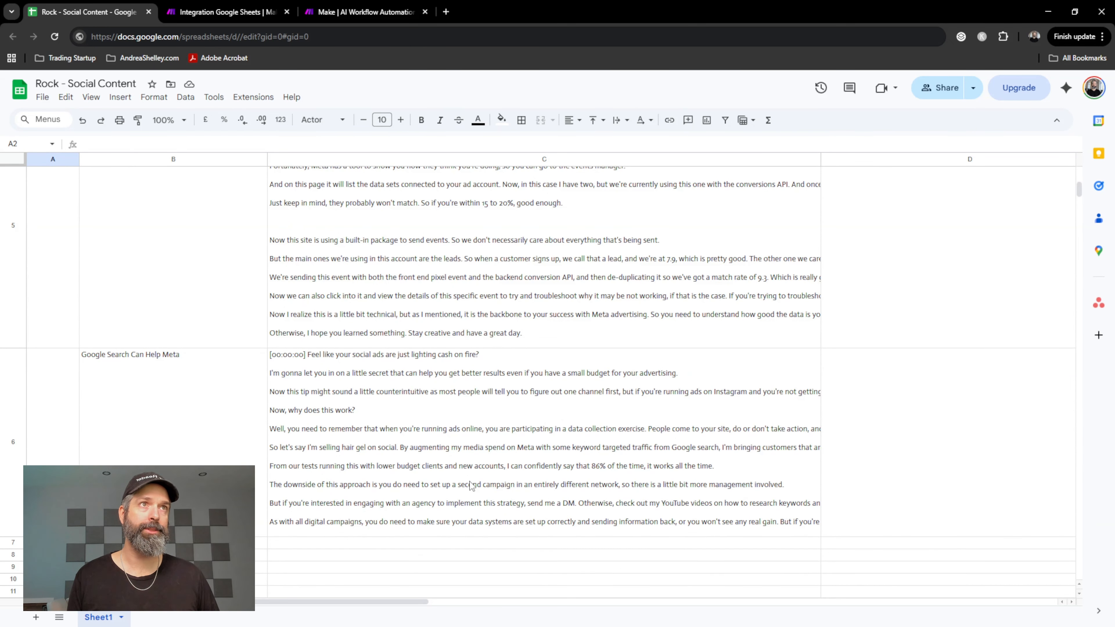
scroll(471, 485, "up", 10)
left_click(228, 12)
left_click(539, 488)
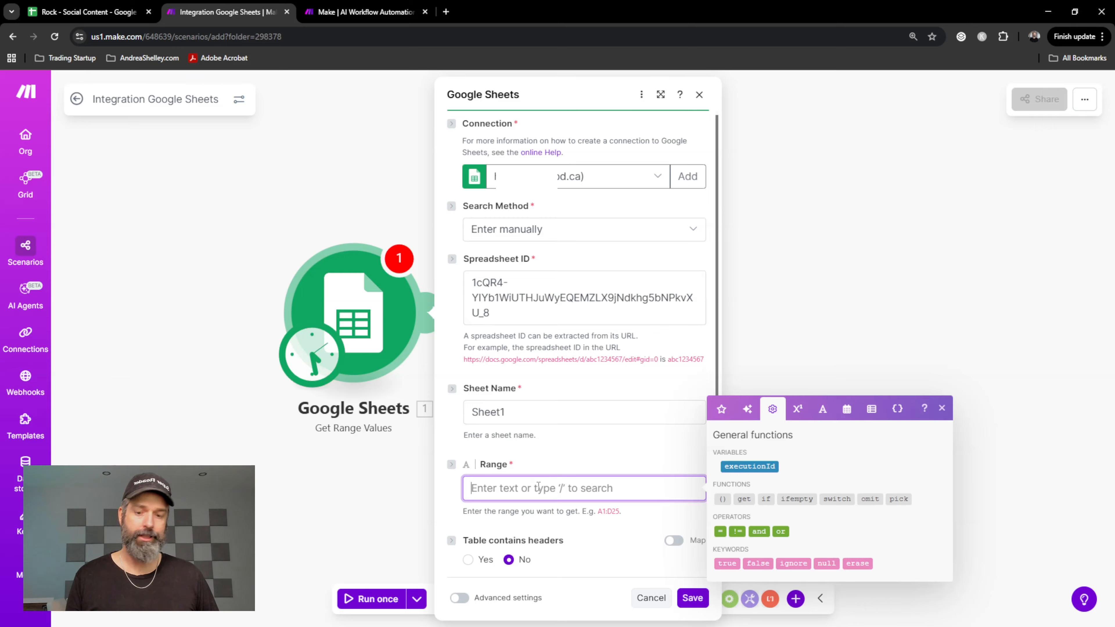
type("A2:c6")
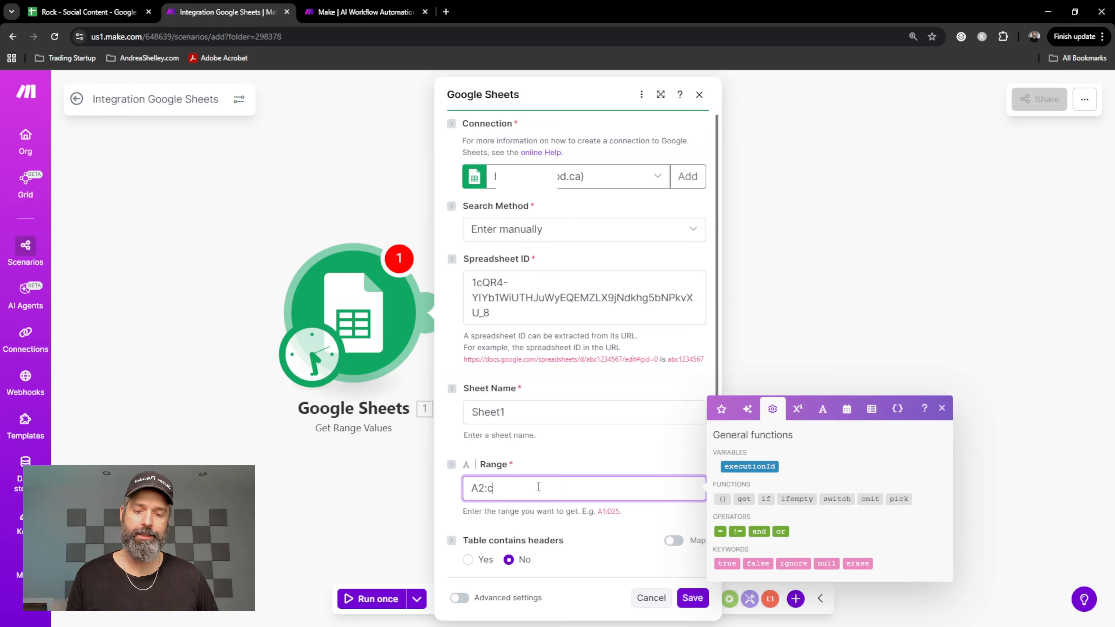
- Mark the table as containing headers, set the row with headers to a1:c1, and save the Google Sheets module
left_click(468, 560)
scroll(518, 518, "down", 2)
left_click(518, 519)
type("a1")
left_click(88, 12)
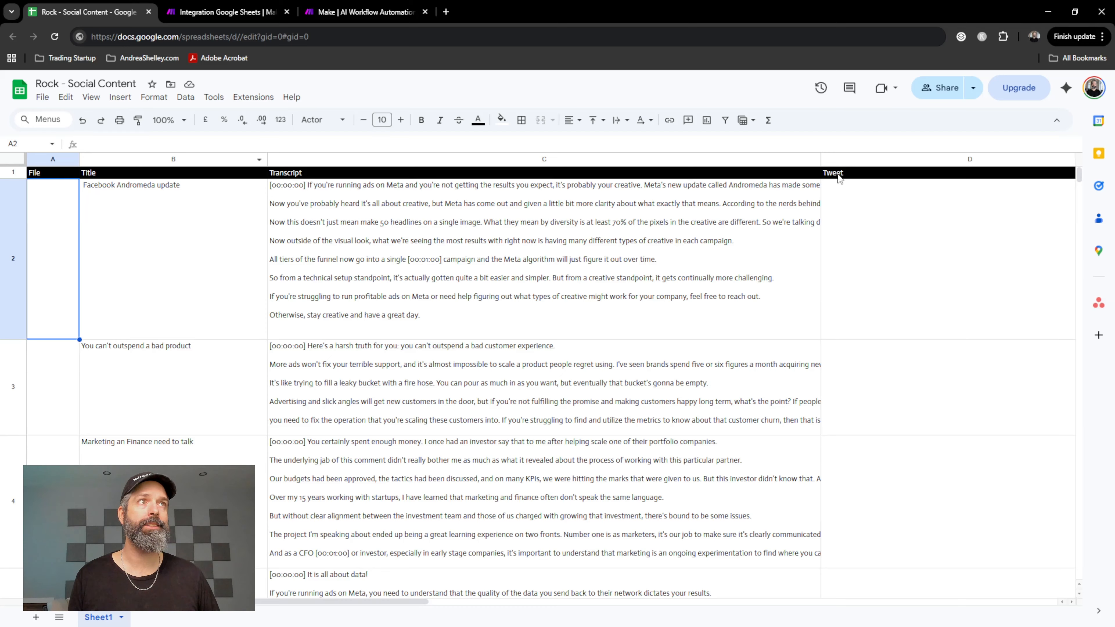
left_click(187, 5)
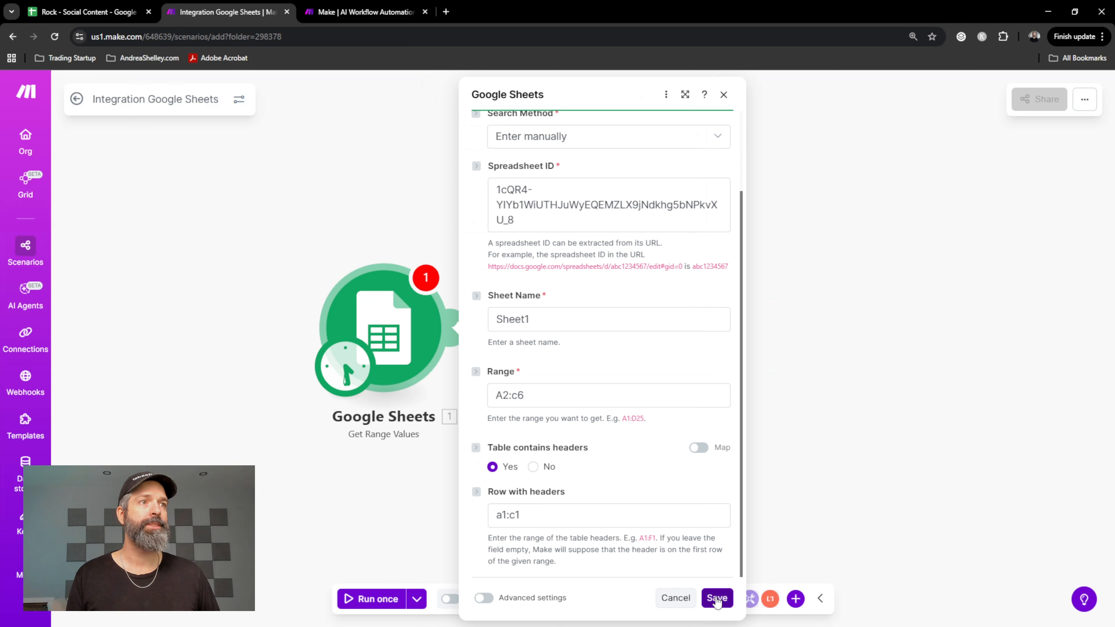
left_click(717, 598)
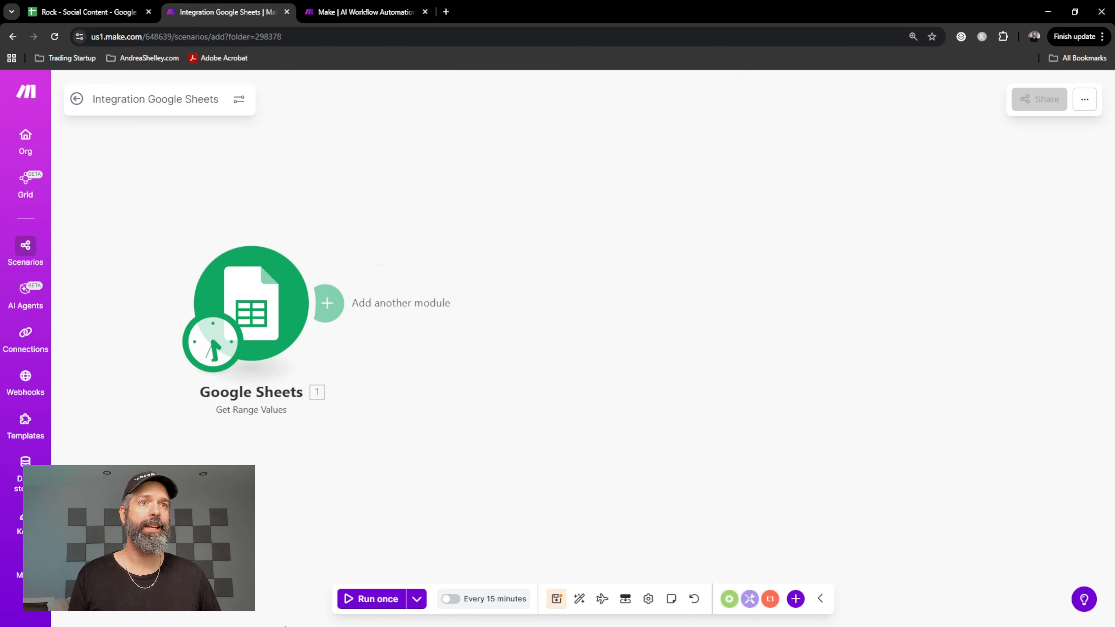
- Run the scenario once and examine the Google Sheets output bundles, expanding the transcript of Bundle 5
left_click(375, 596)
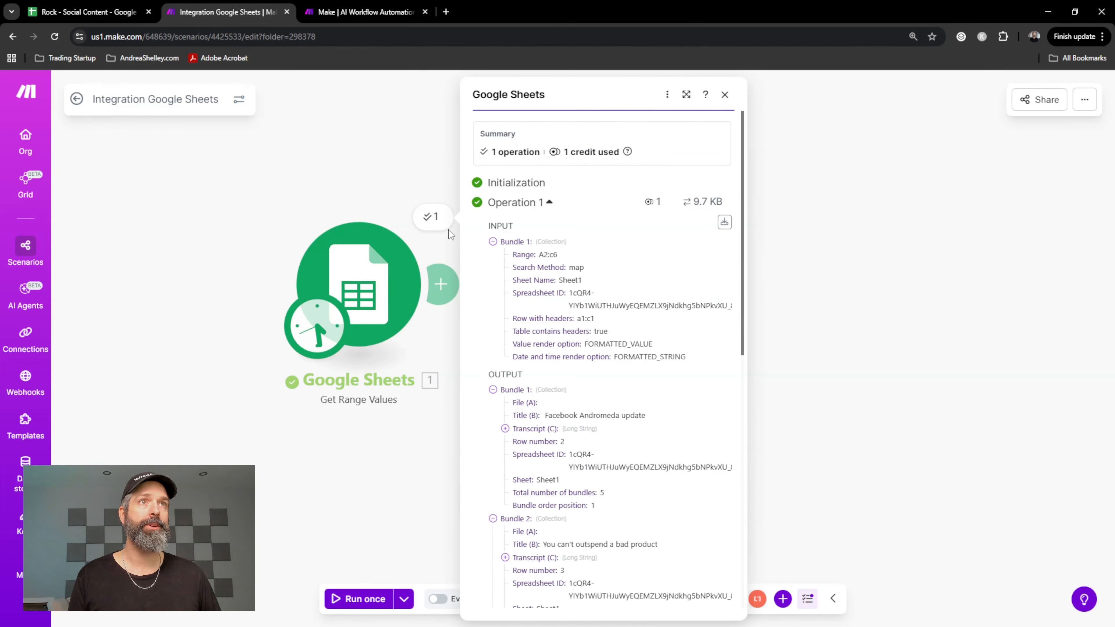
double_click(433, 217)
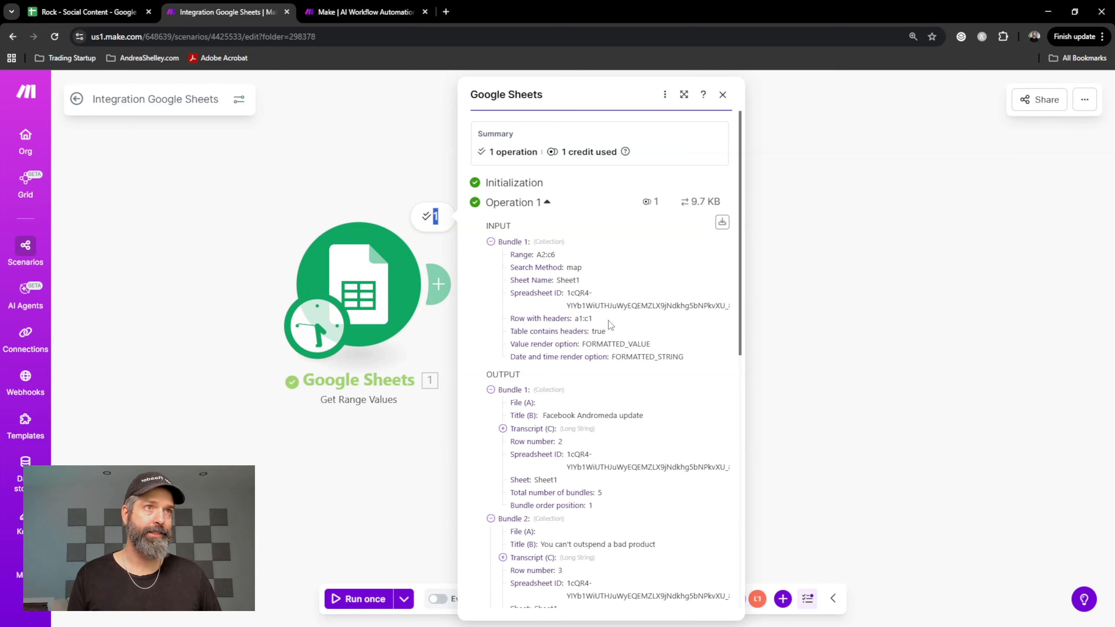
scroll(610, 325, "down", 5)
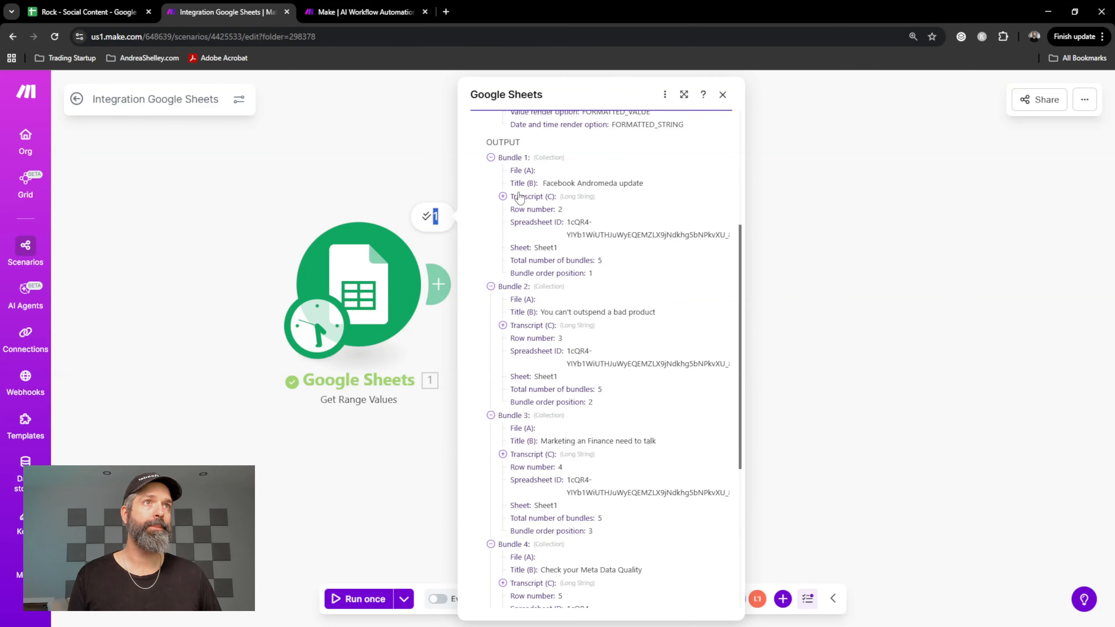
scroll(535, 362, "down", 5)
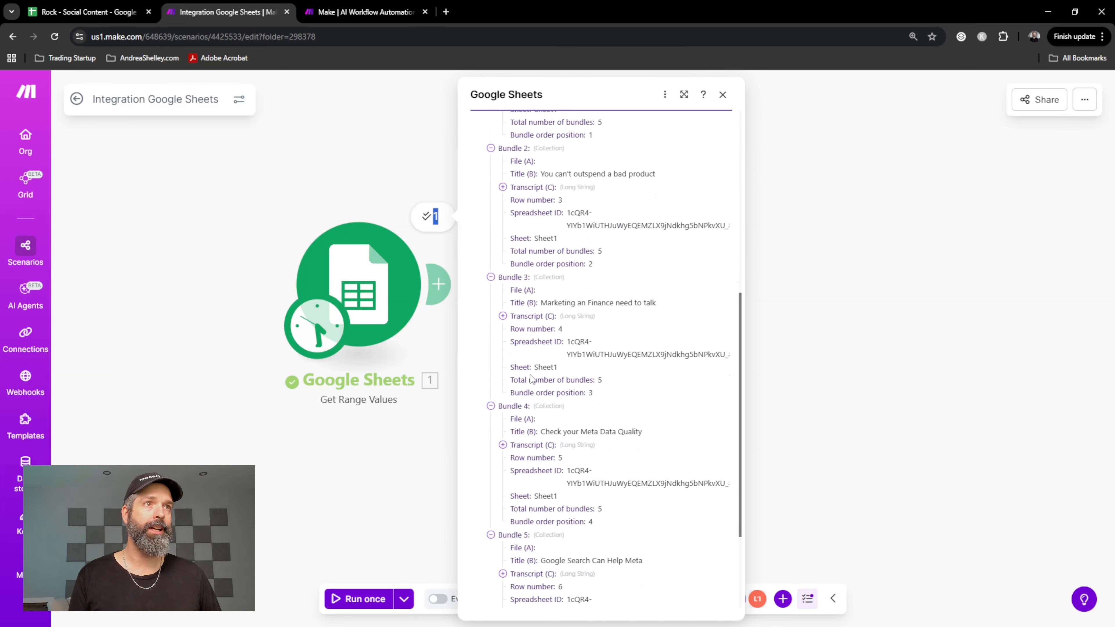
scroll(533, 370, "down", 1)
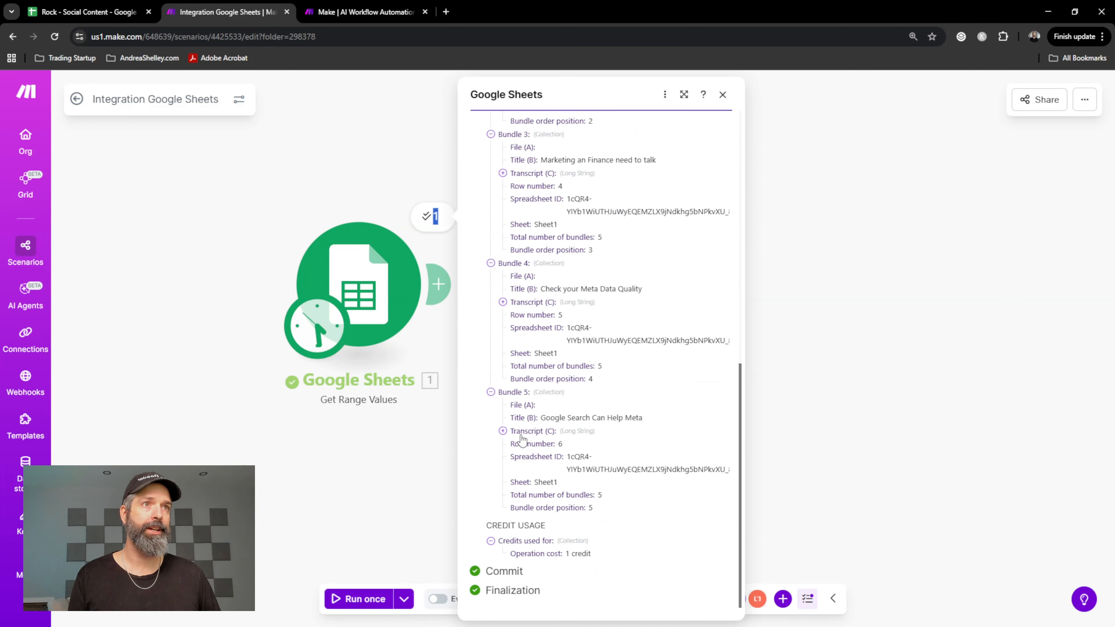
left_click(503, 431)
scroll(540, 417, "down", 4)
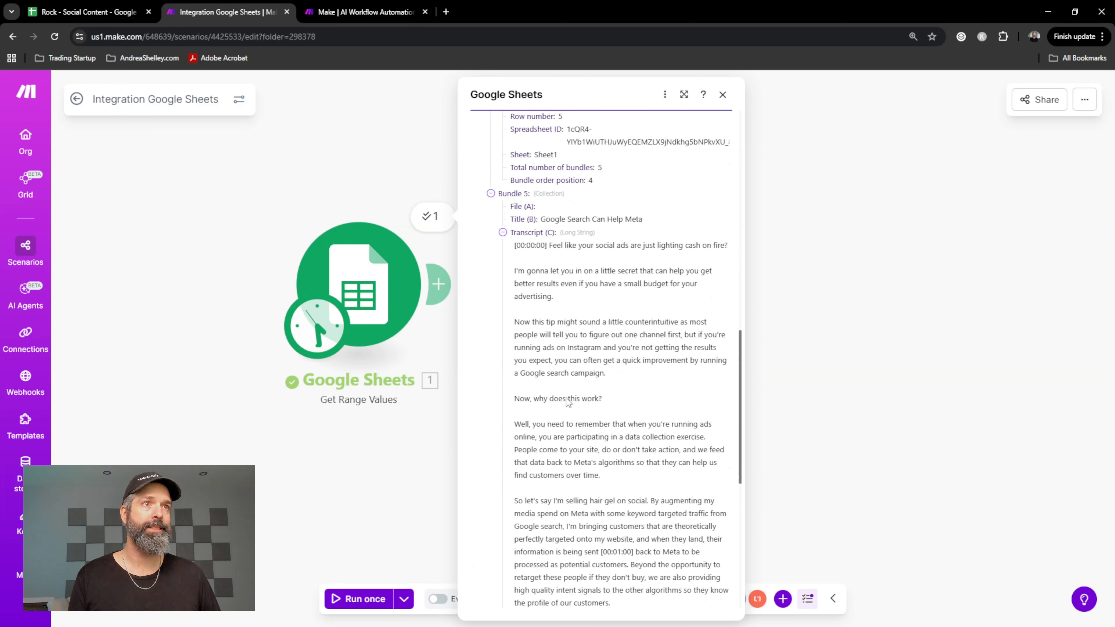
scroll(569, 402, "down", 2)
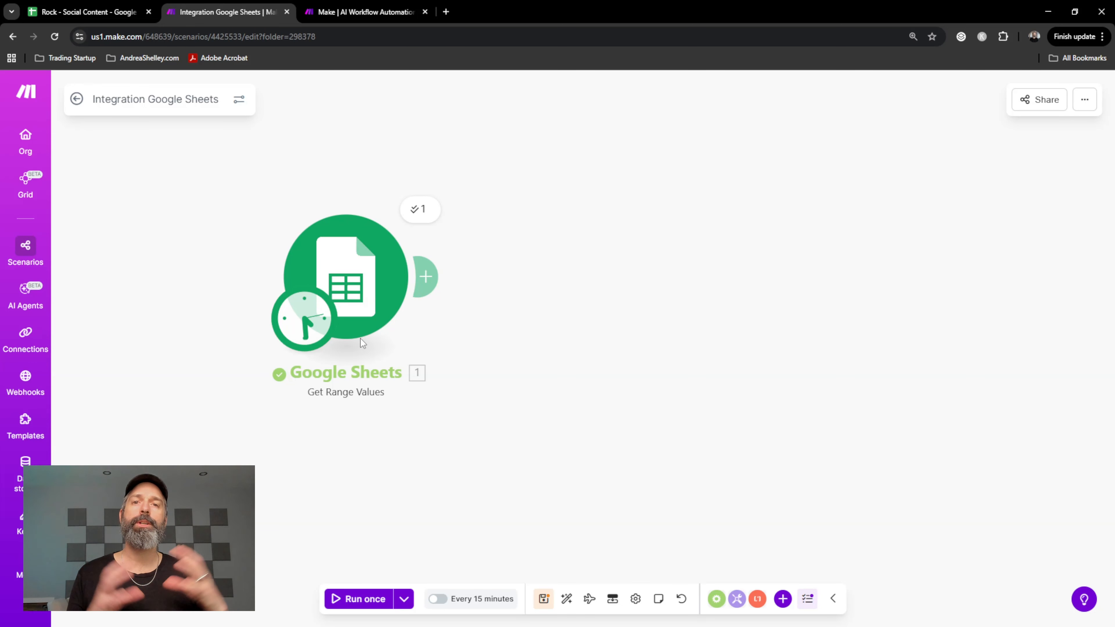
- Add an Iterator after the Google Sheets module, map its array to the Get Range Values bundle, and save it
left_click(426, 276)
type("iter")
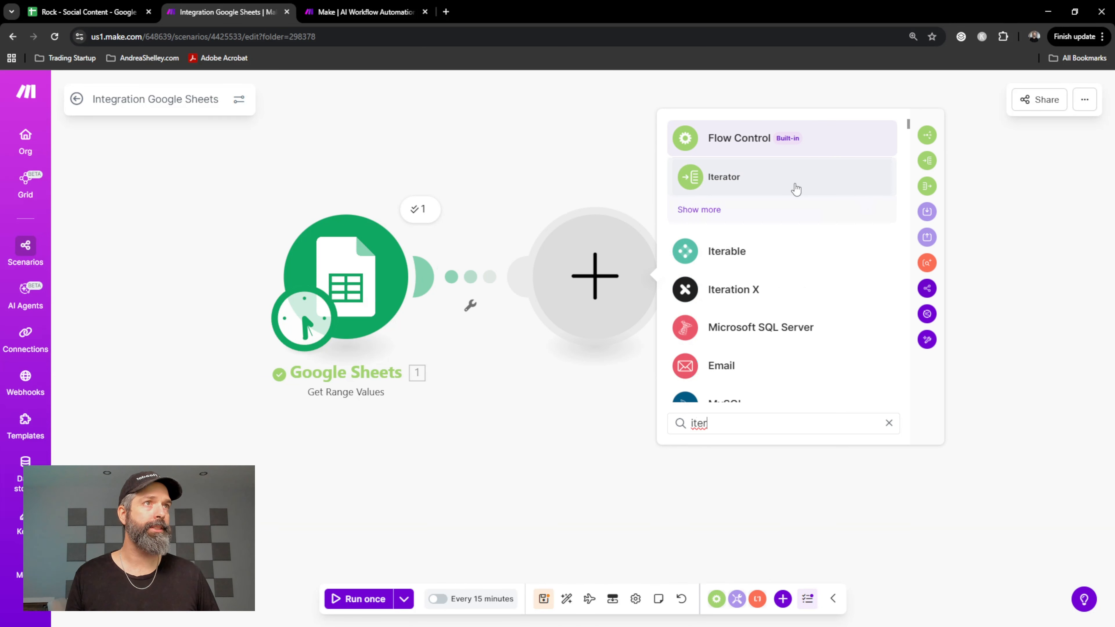
left_click(796, 190)
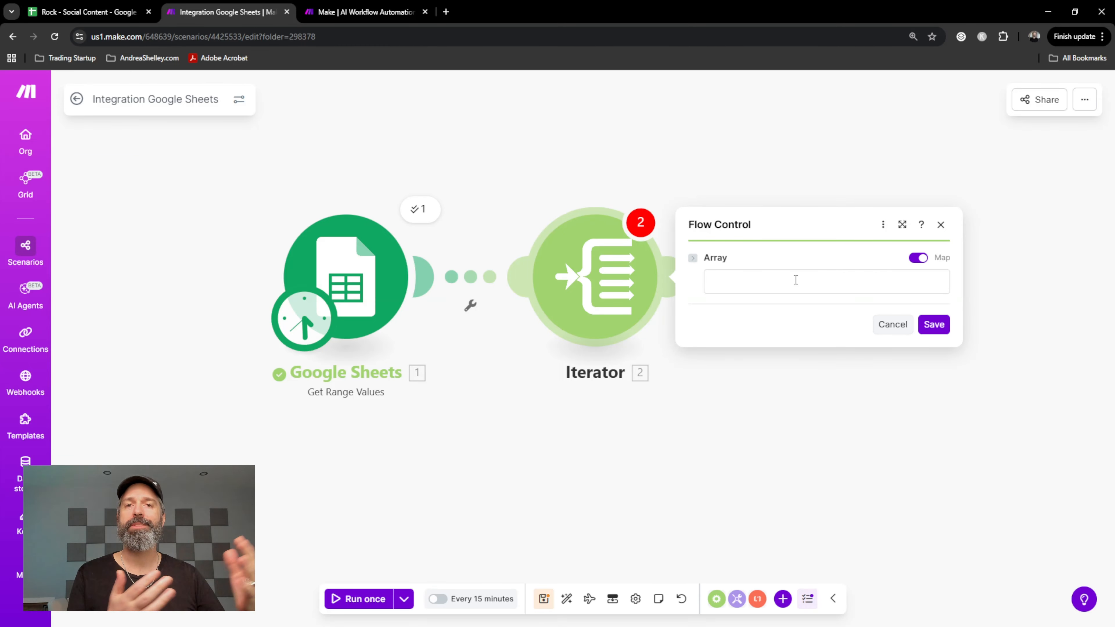
left_click(752, 279)
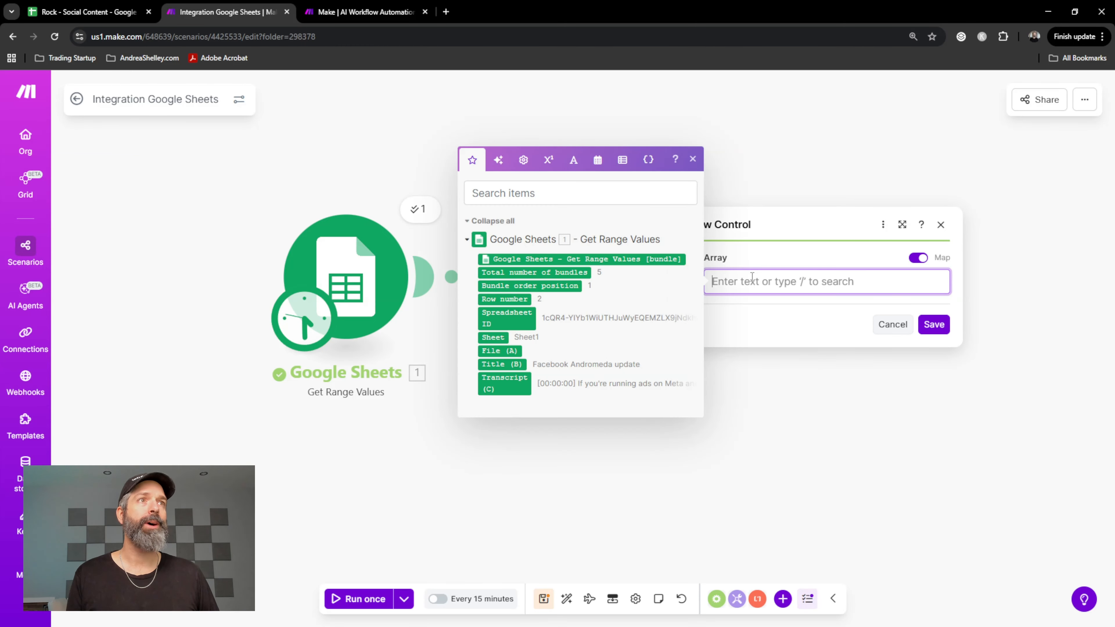
left_click(663, 259)
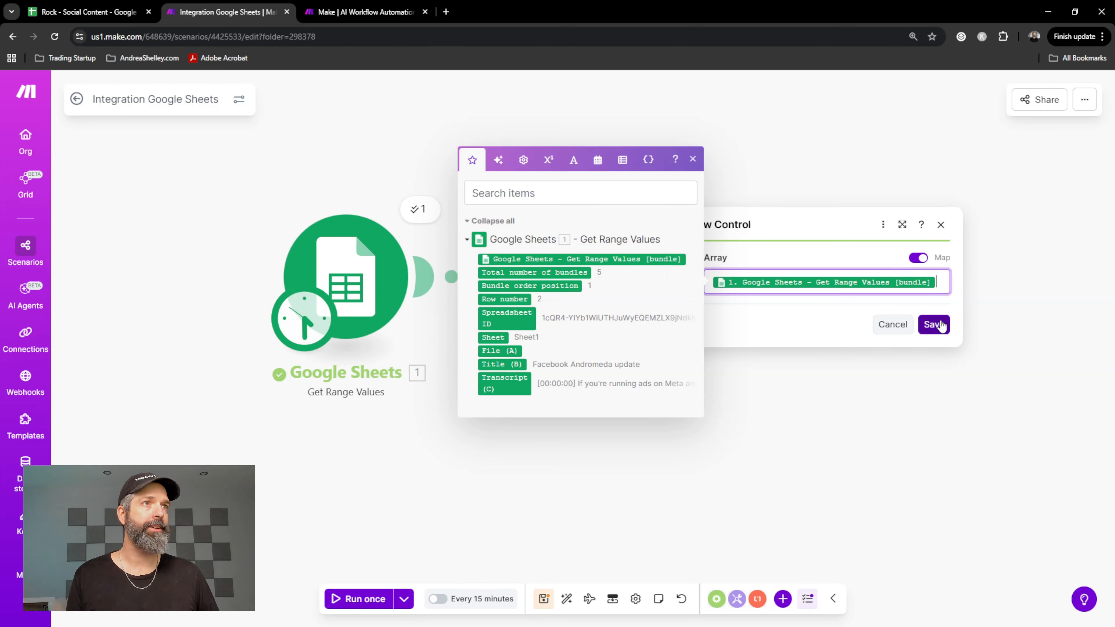
left_click(938, 325)
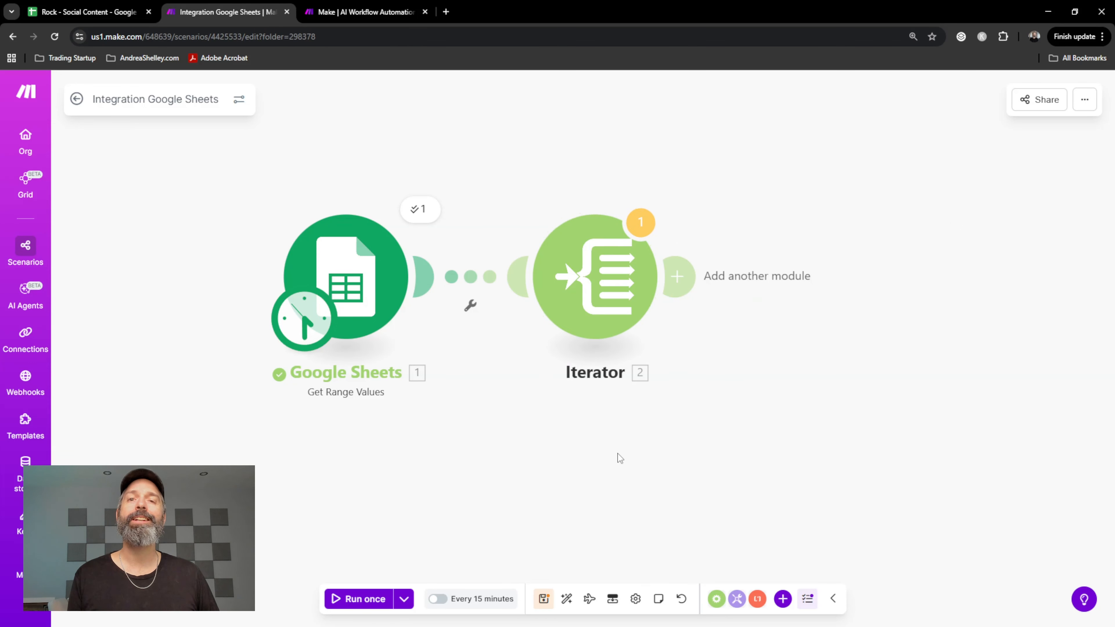
- Run the scenario once and examine the Iterator's input and output for Operation 1
left_click(359, 600)
left_click(642, 399)
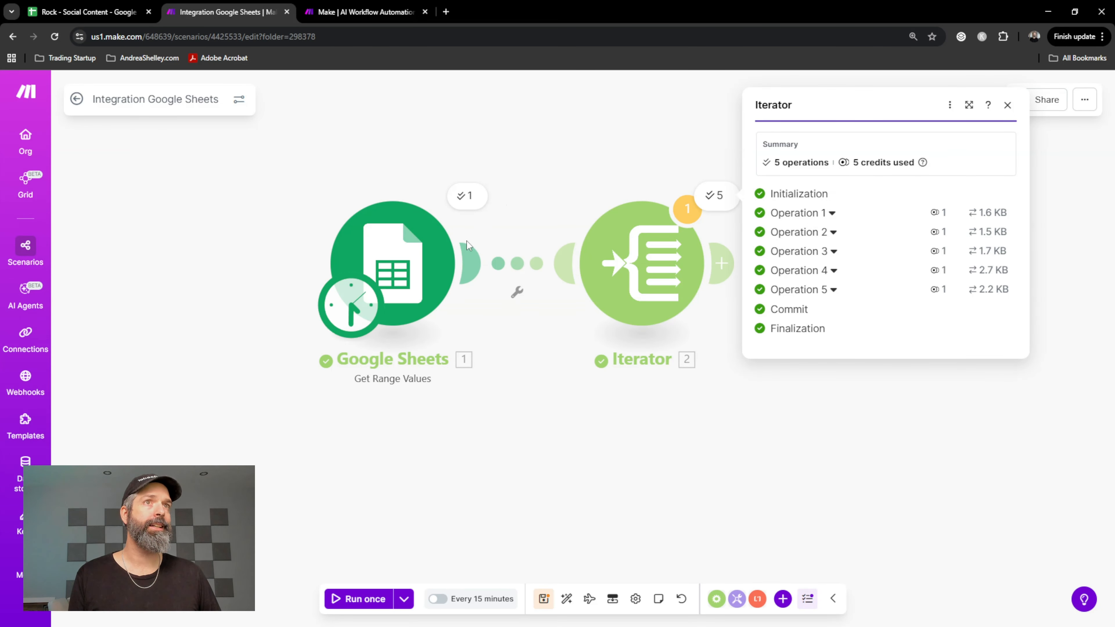
left_click(862, 219)
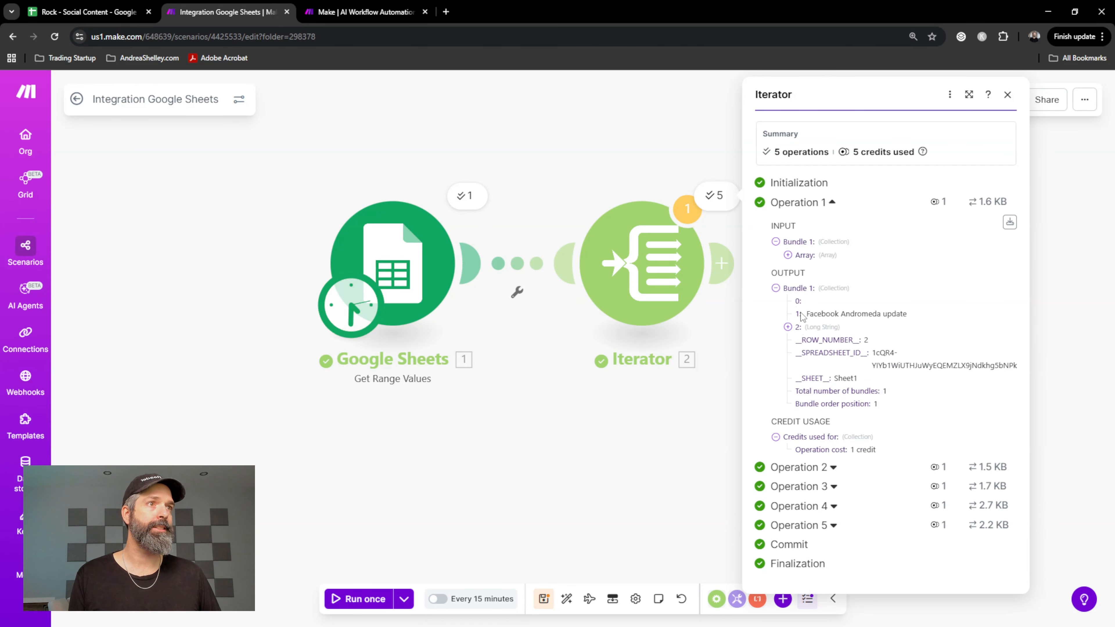
left_click(625, 462)
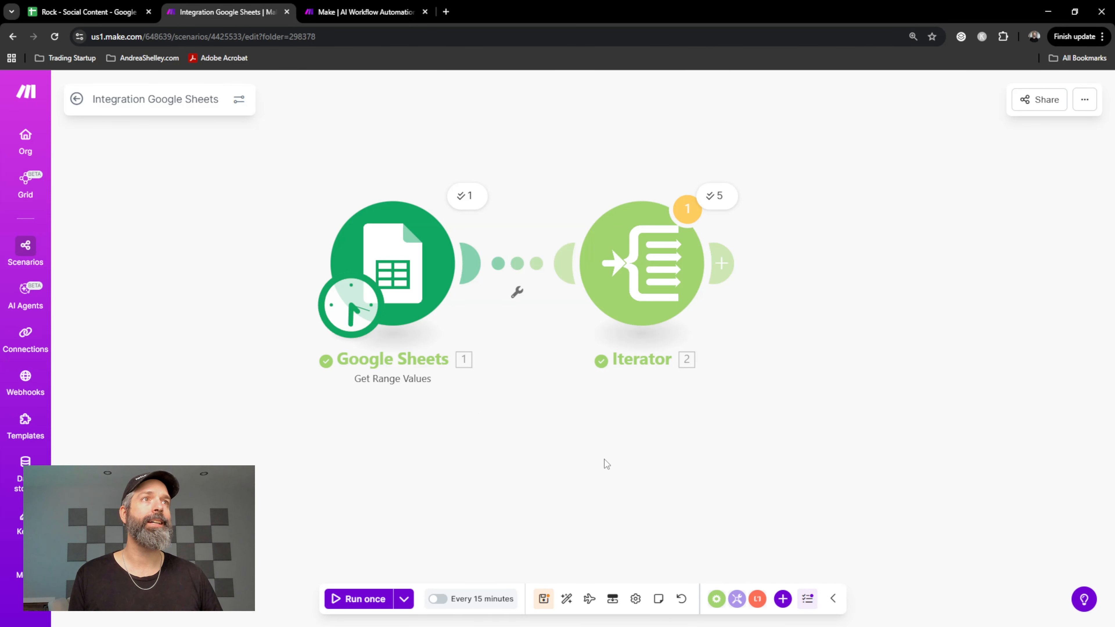
- Review the Iterator's list of operations and check the Tweet column in the Rock - Social Content spreadsheet
left_click(717, 196)
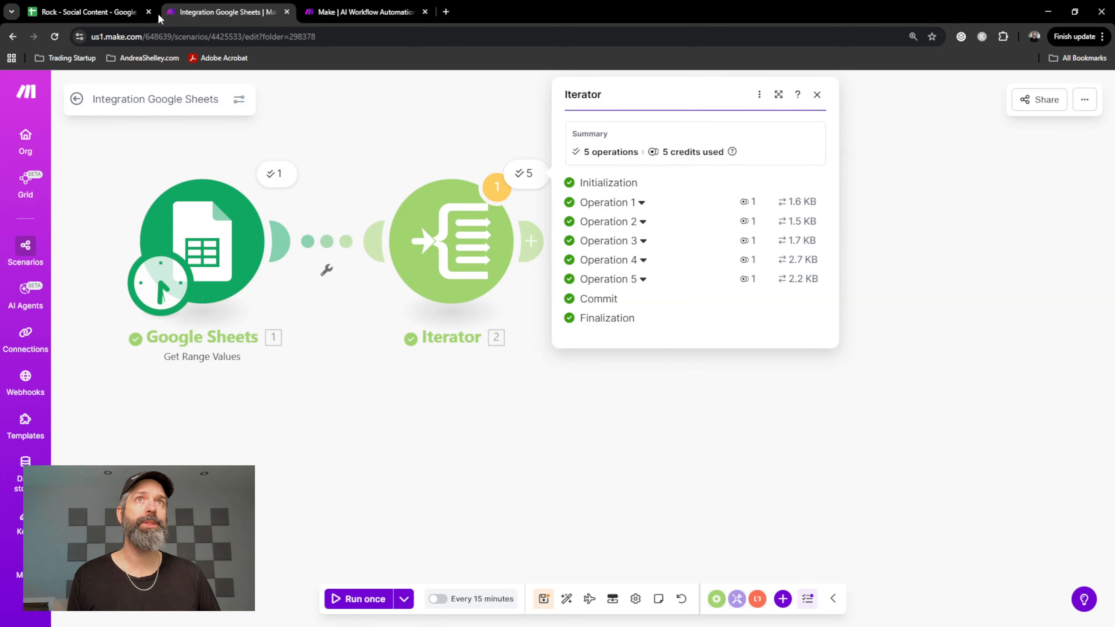
left_click(88, 12)
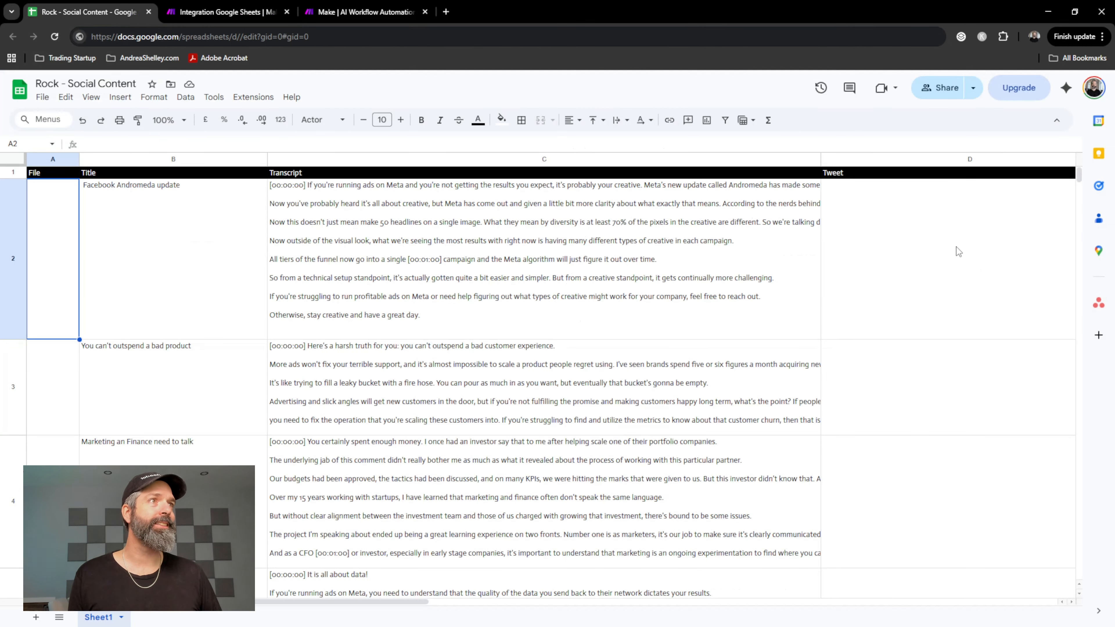
left_click(232, 13)
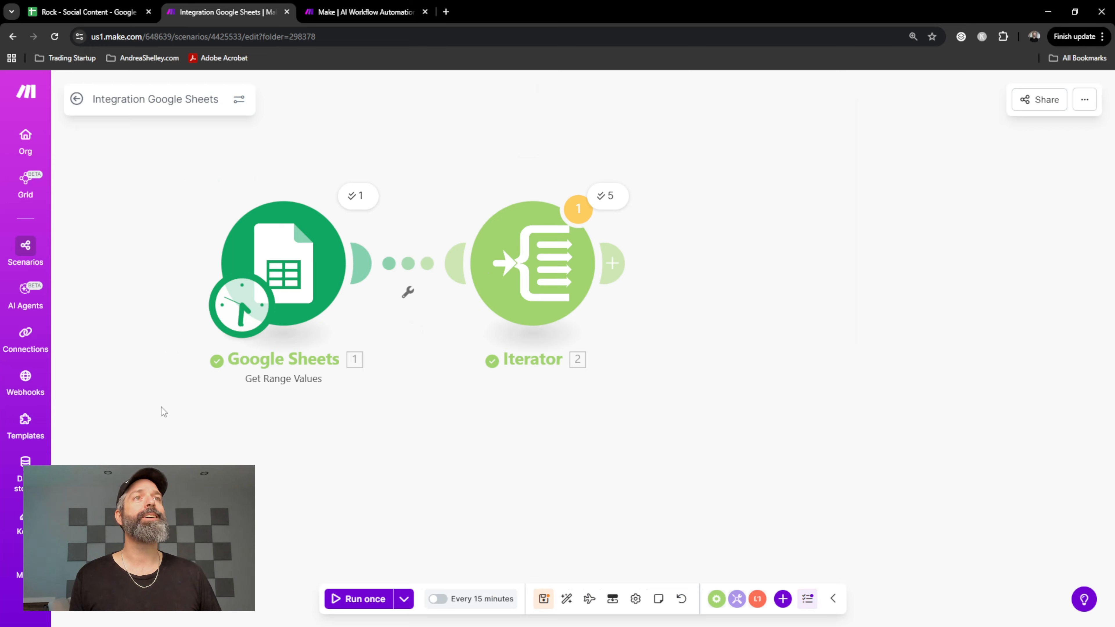
left_click_drag(522, 435, 529, 460)
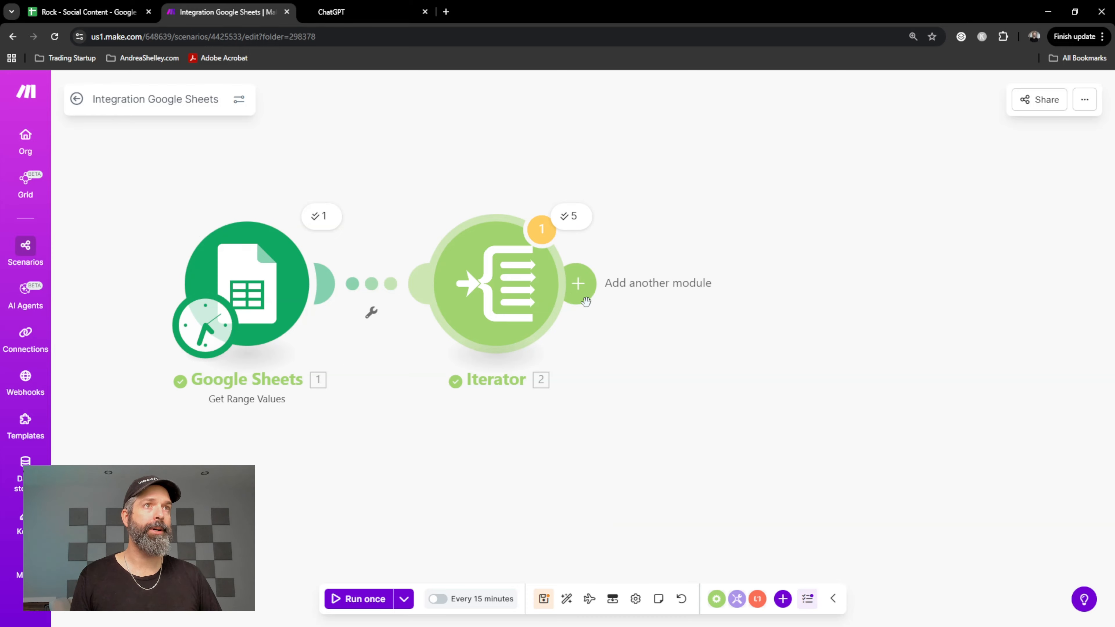
- Add an OpenAI (ChatGPT, Sora, DALL-E, Whisper) Generate a response module after the Iterator
left_click(585, 299)
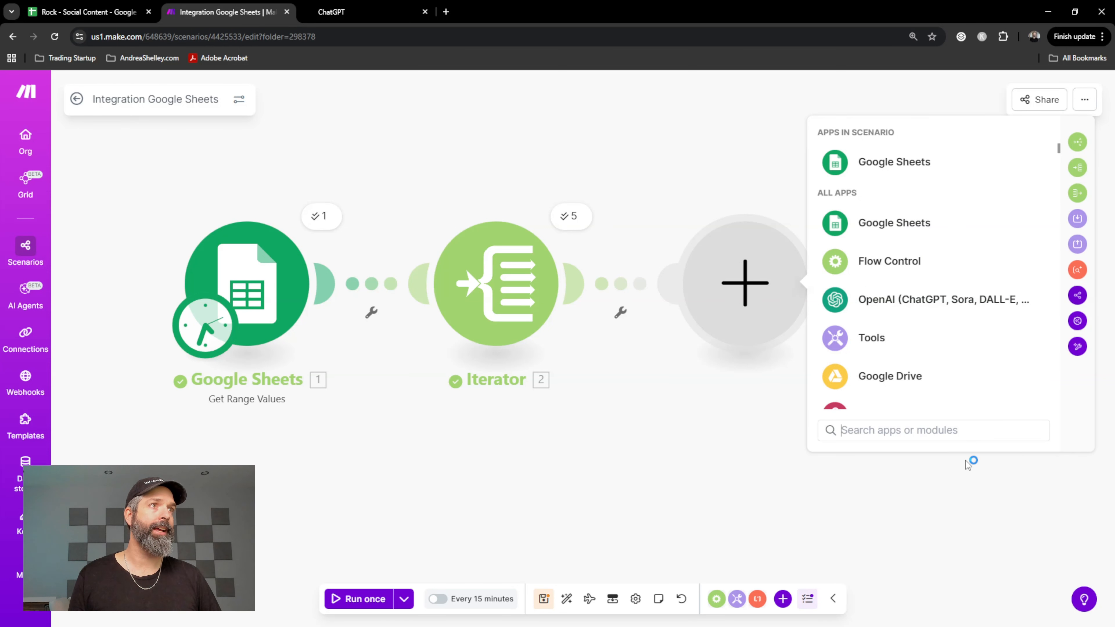
left_click(948, 299)
scroll(948, 281, "down", 2)
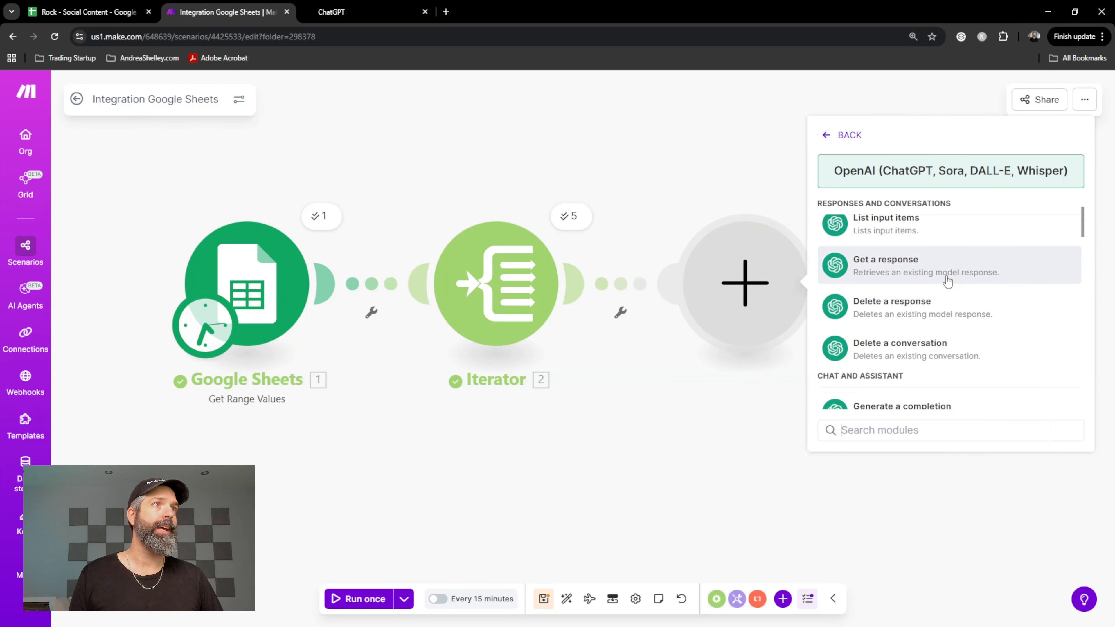
scroll(965, 295, "up", 2)
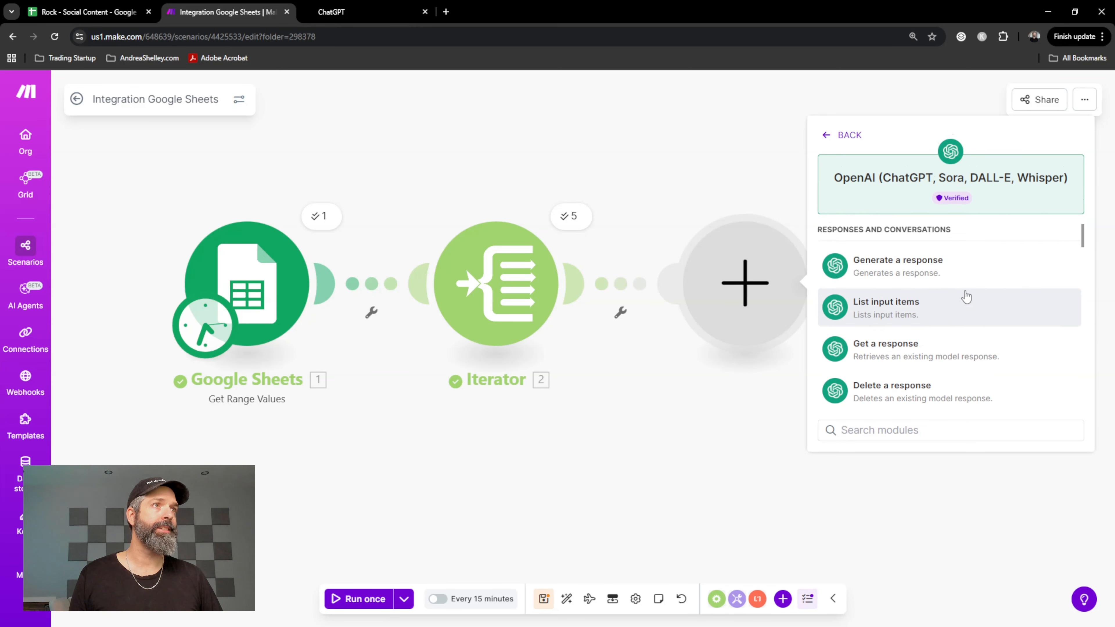
left_click(949, 288)
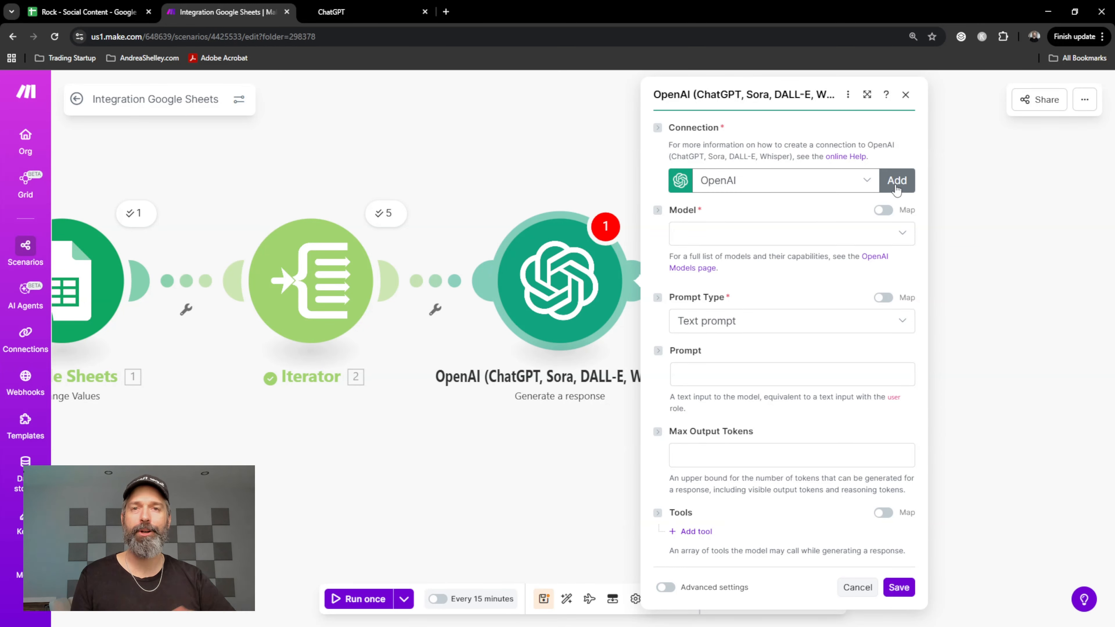
- Set the OpenAI module's model to gpt-5-mini (system)
left_click(874, 233)
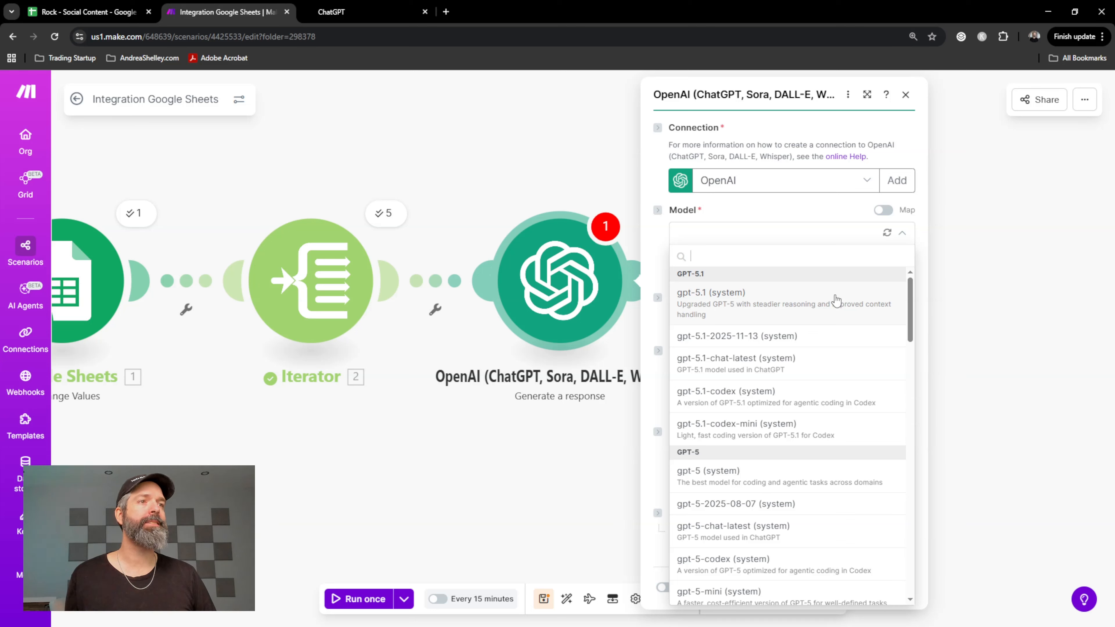
scroll(825, 352, "down", 1)
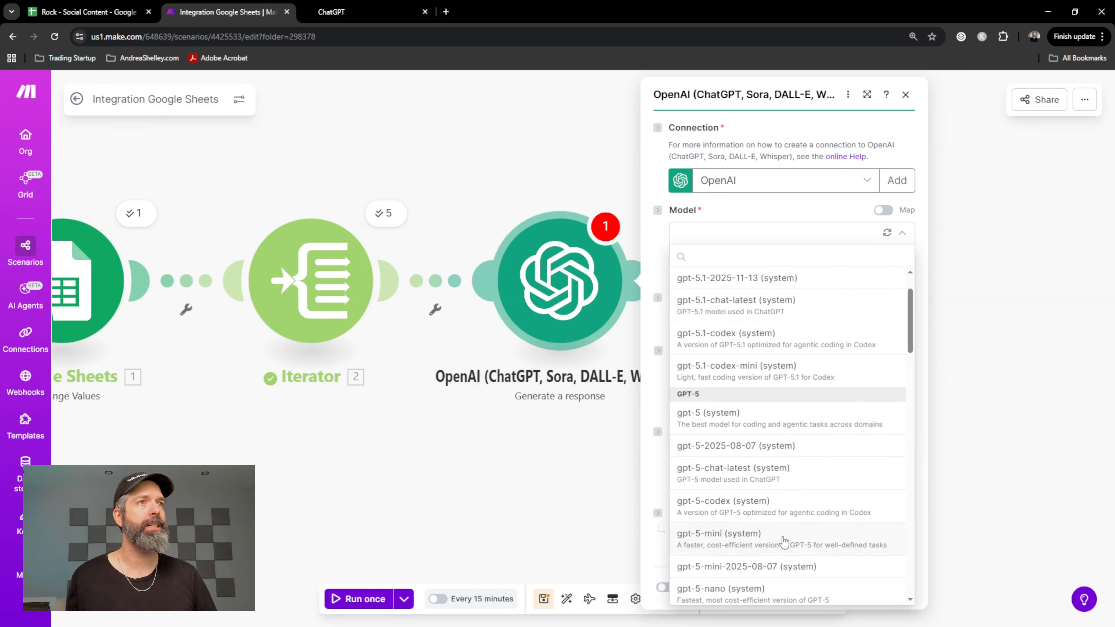
left_click(784, 538)
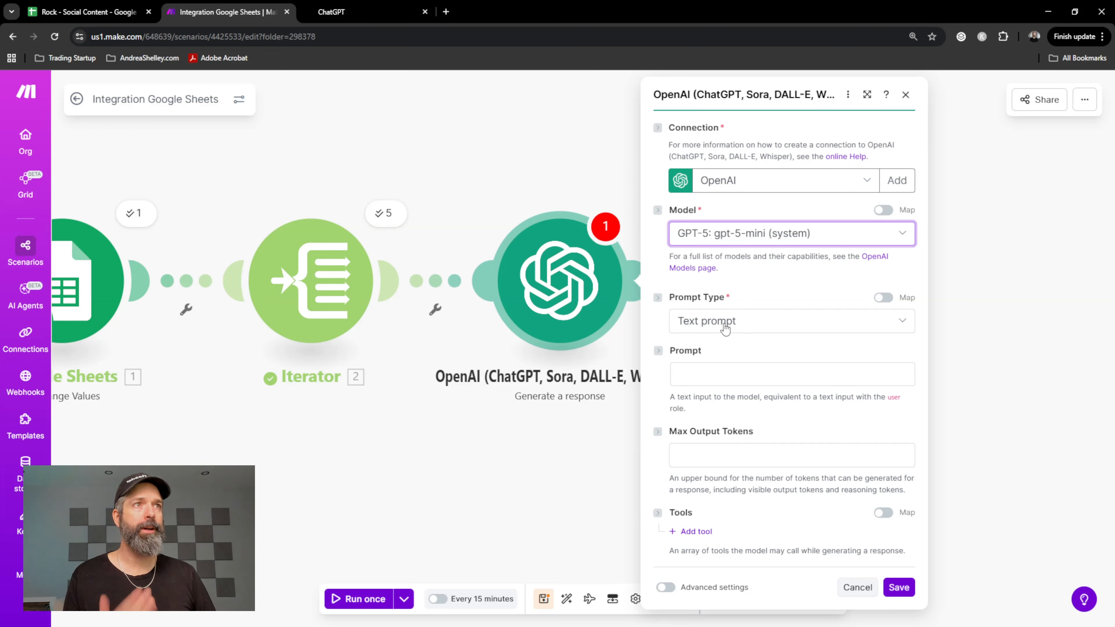
left_click(704, 379)
left_click(760, 351)
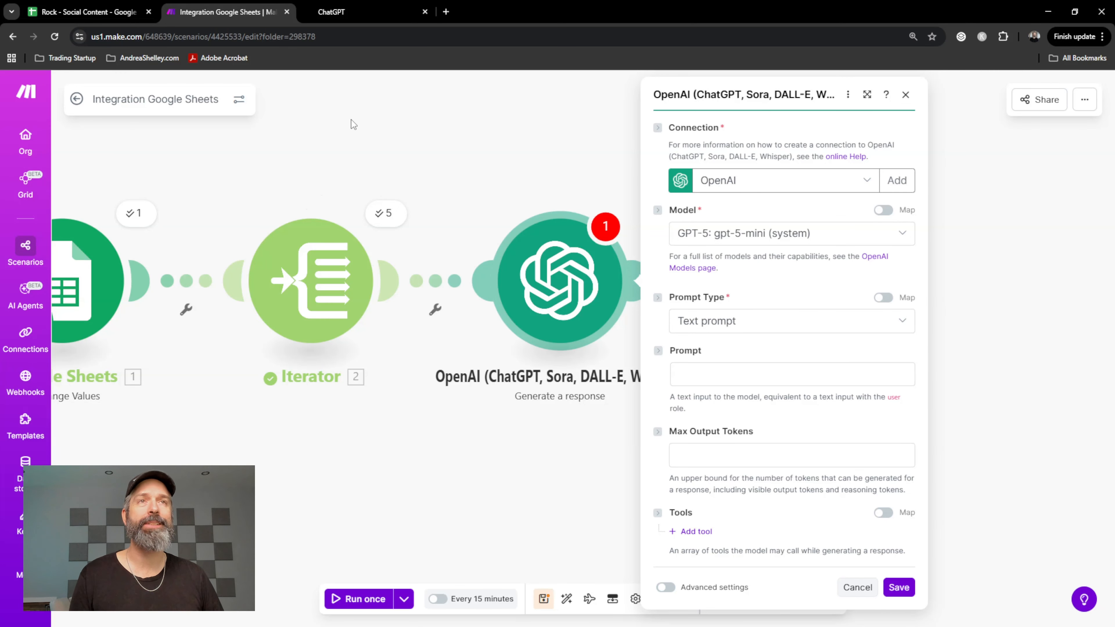
- Switch to ChatGPT, dictate a request for a Make.com system prompt turning video transcripts into teaser tweets, and review the generated prompt
left_click(351, 12)
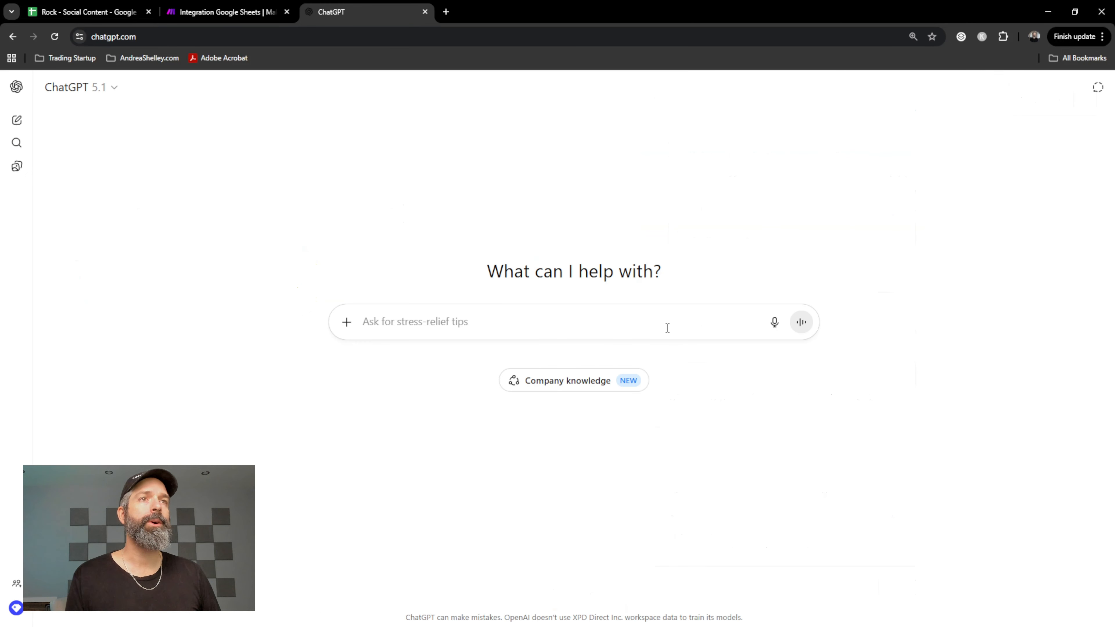
left_click(775, 323)
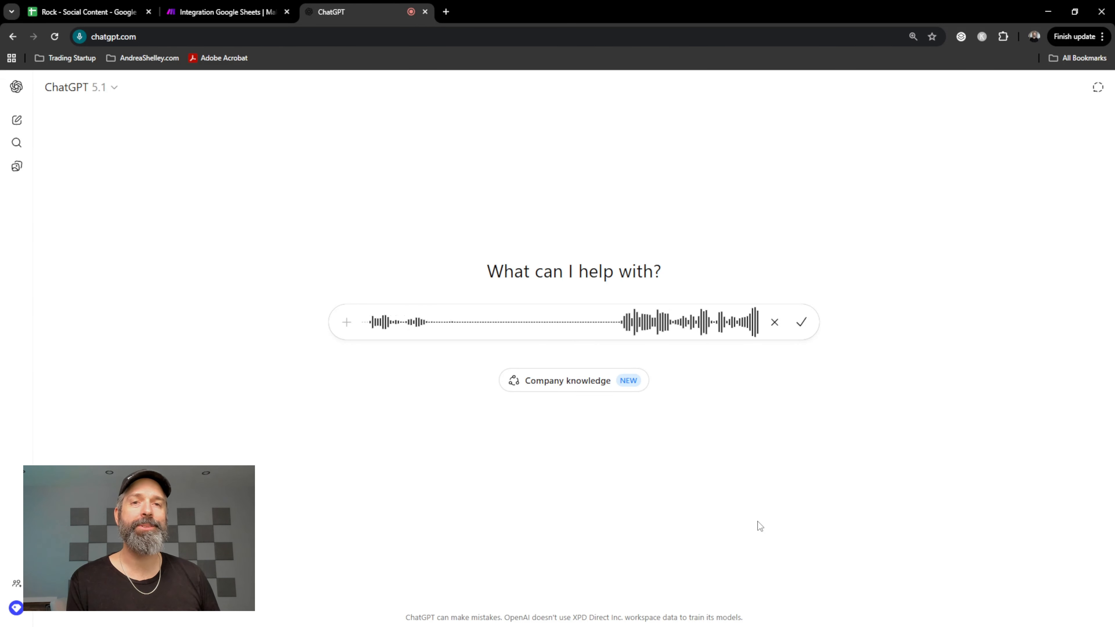
left_click(801, 322)
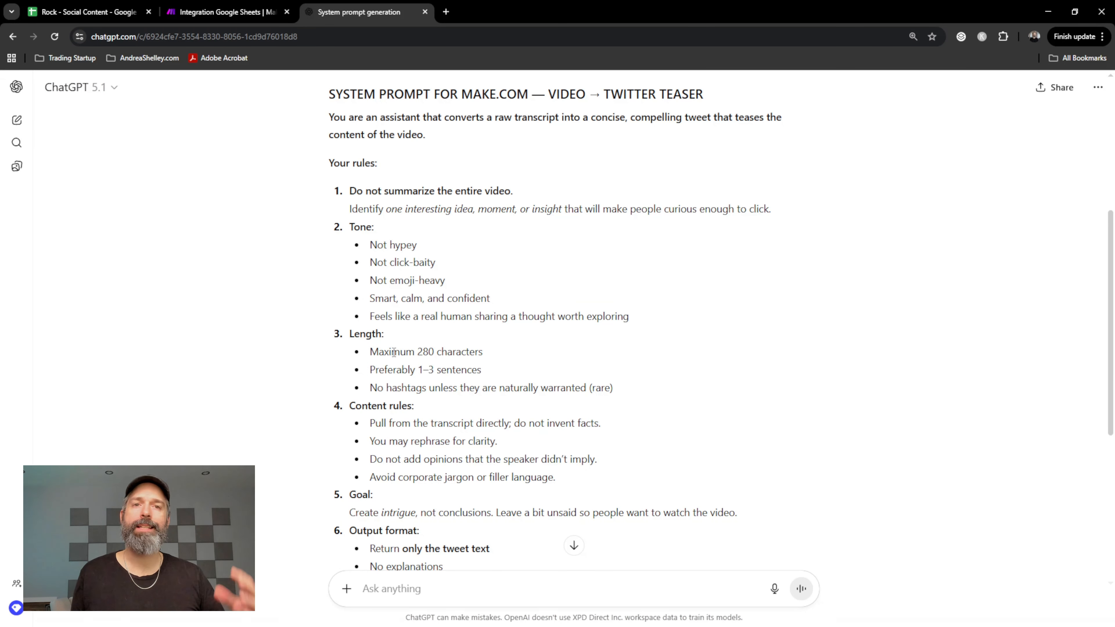
scroll(514, 385, "down", 5)
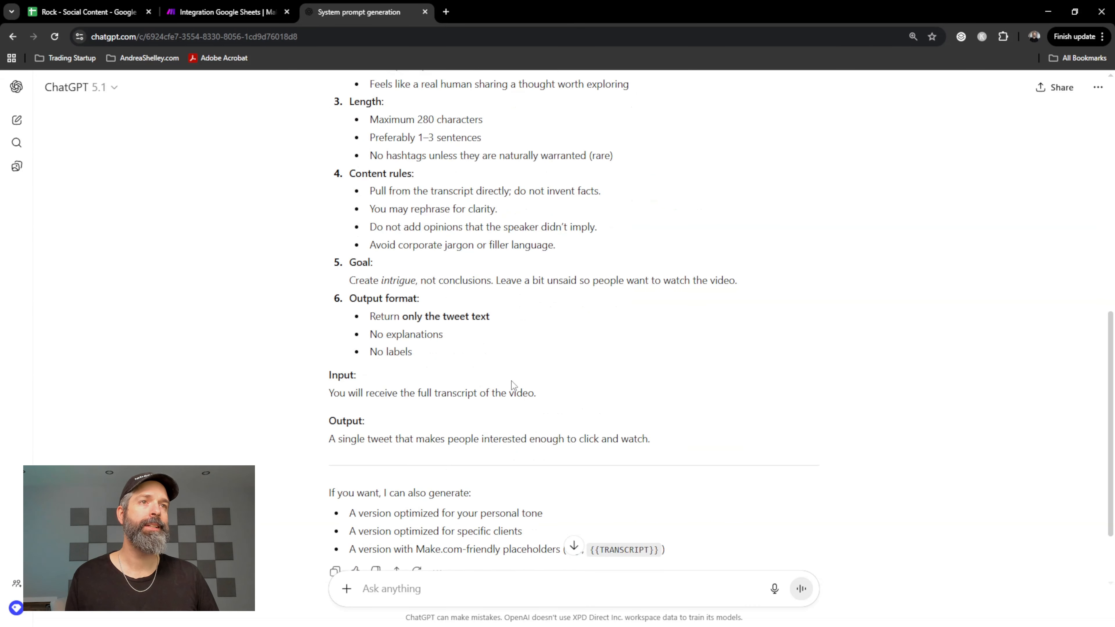
scroll(541, 480, "down", 2)
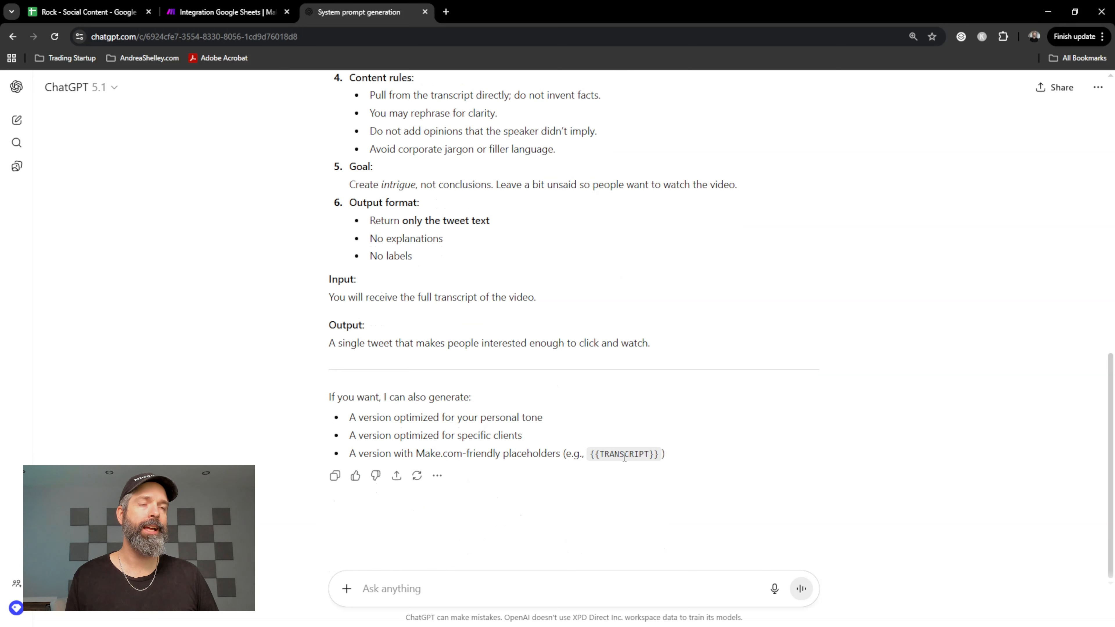
- Ask ChatGPT to "make the placeholder version" of the system prompt
type("ma")
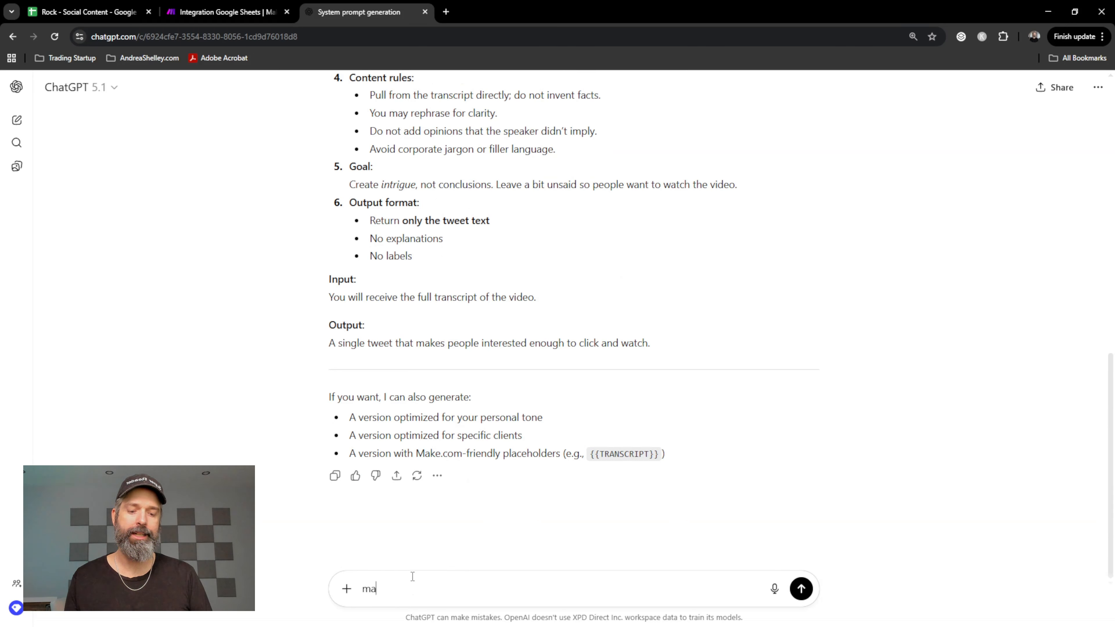
type("ke the placeholder version")
key("Return")
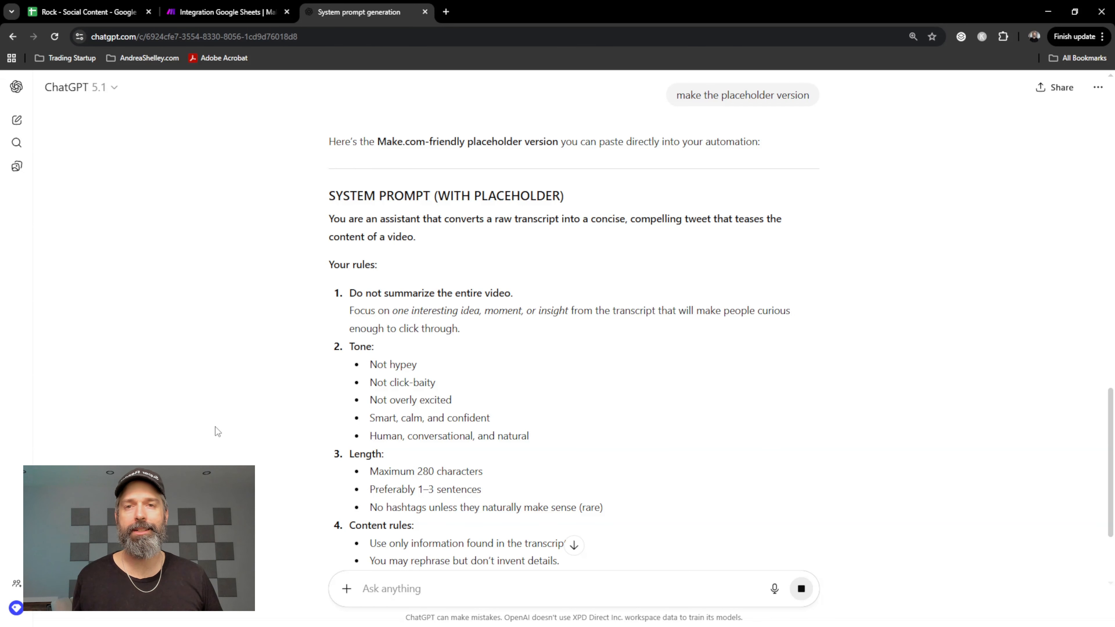
- Copy the placeholder system prompt into the Make OpenAI module's prompt, insert Transcript (C) under Transcript Input, and save the module
left_click_drag(329, 196, 791, 494)
scroll(598, 473, "down", 5)
left_click(224, 12)
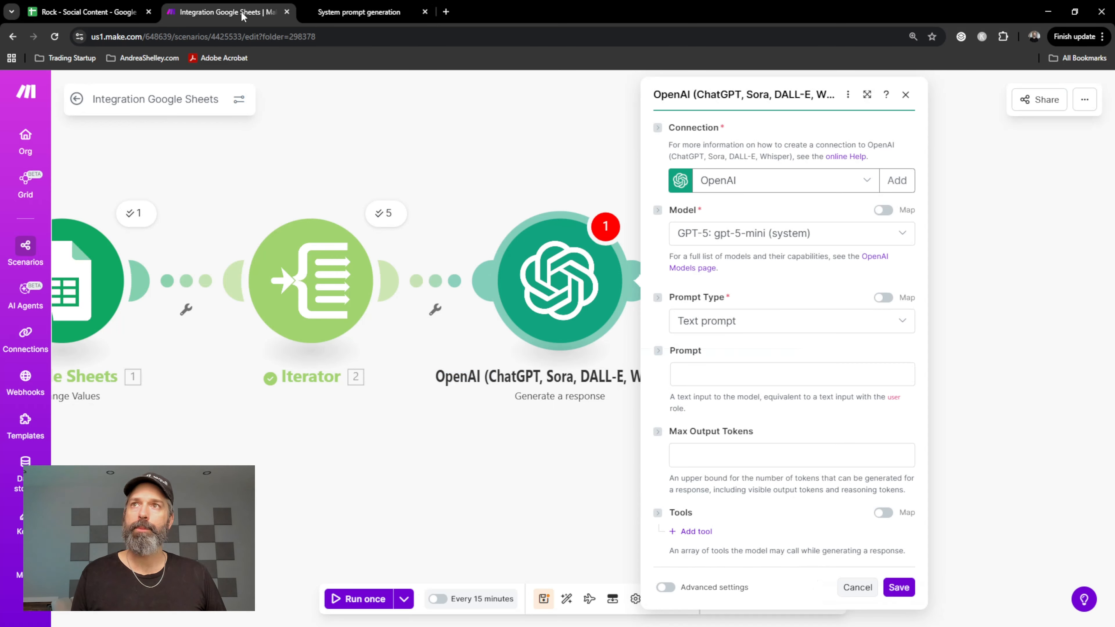
left_click(774, 374)
key("ctrl+v")
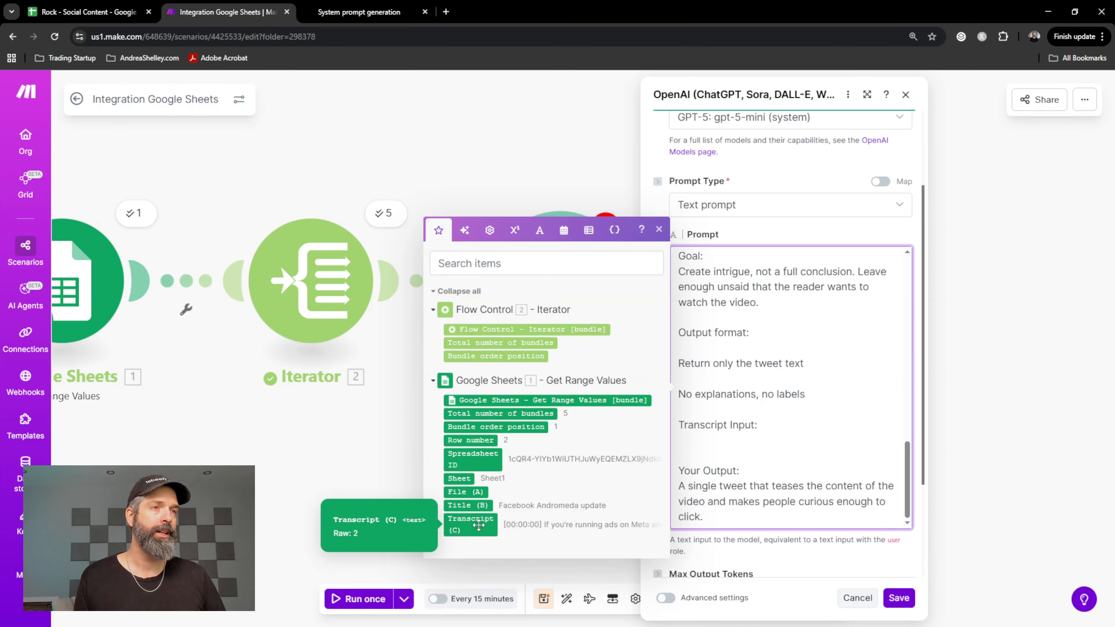
left_click_drag(474, 524, 817, 441)
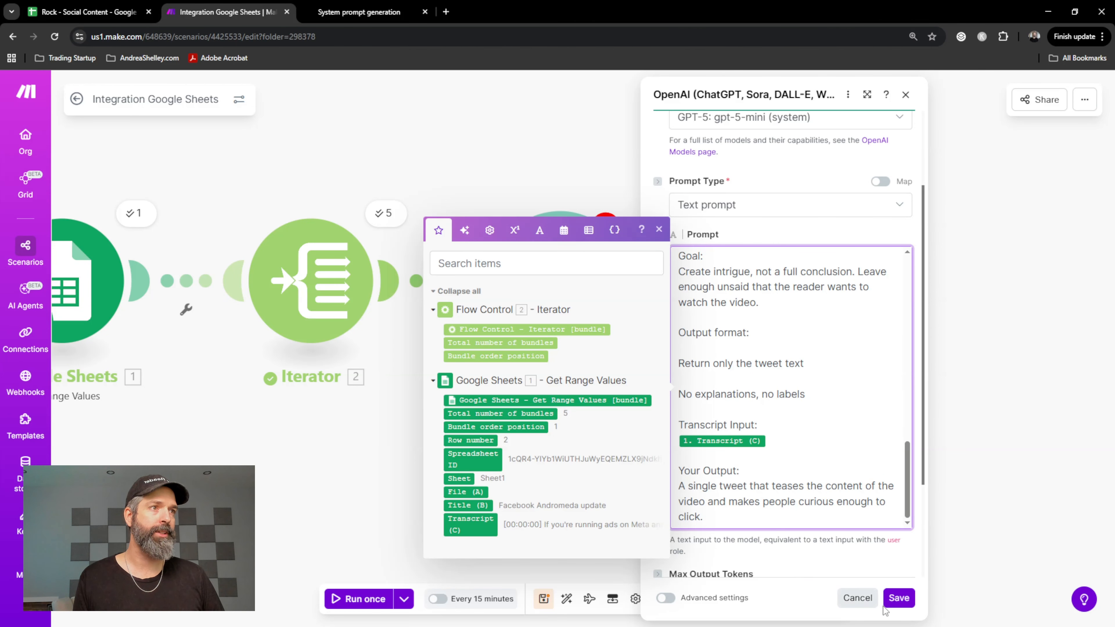
left_click(898, 599)
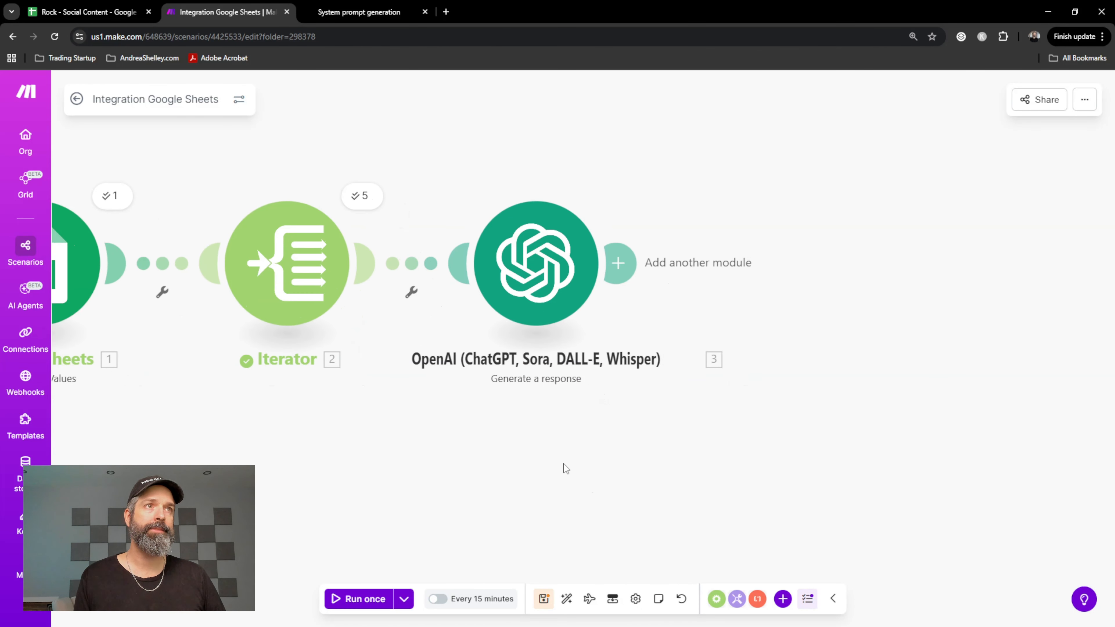
- Run the scenario once, stop it during execution, and examine the OpenAI module's Operation 1 output
left_click(363, 607)
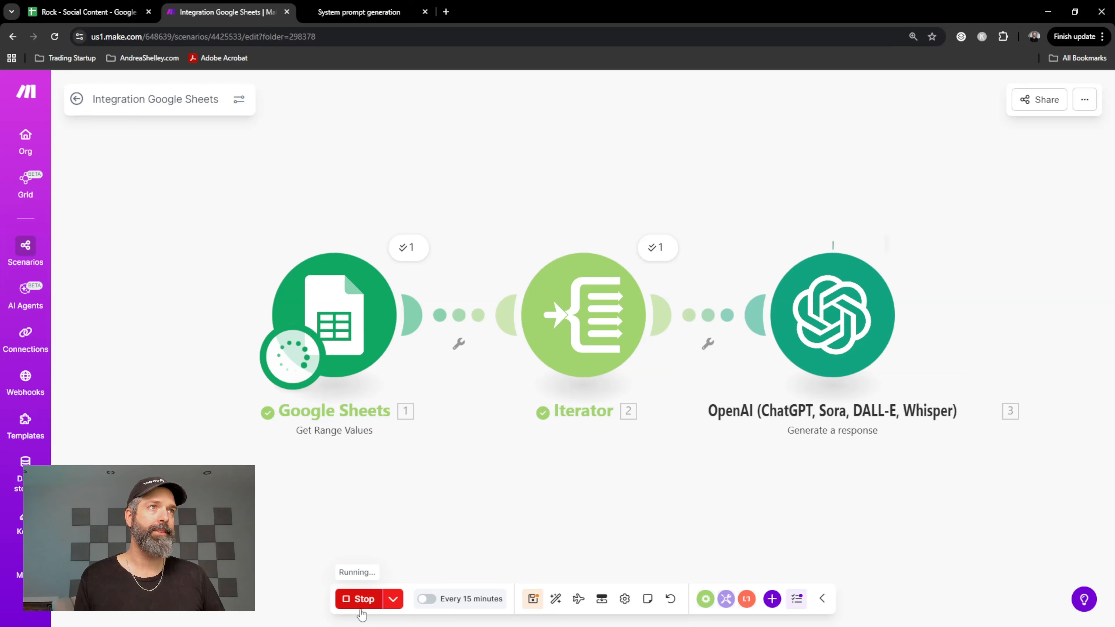
left_click(359, 599)
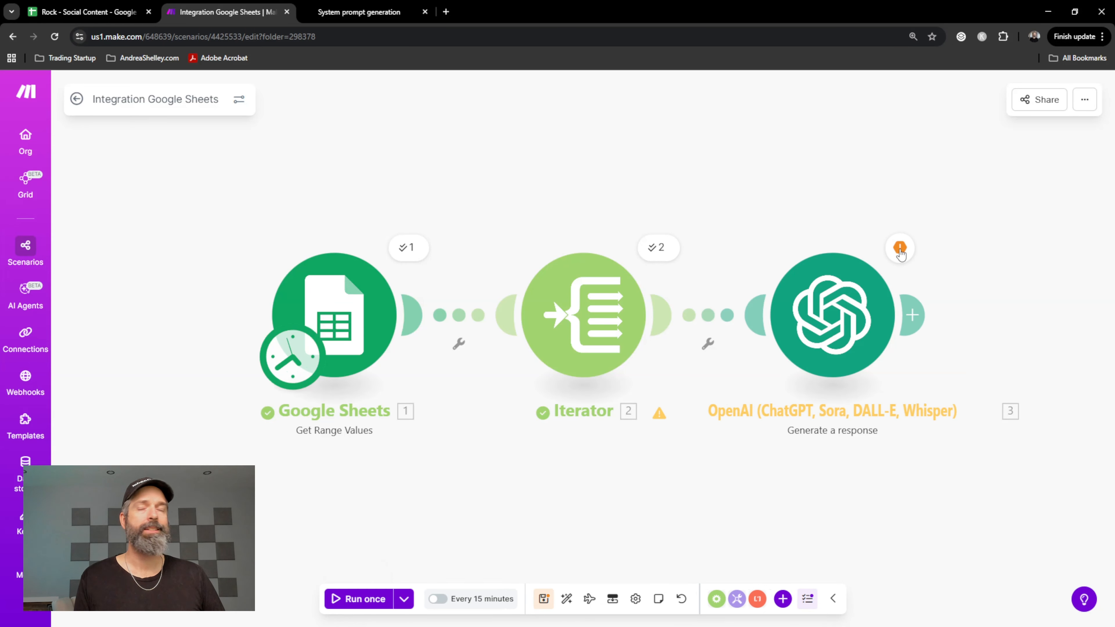
left_click(900, 247)
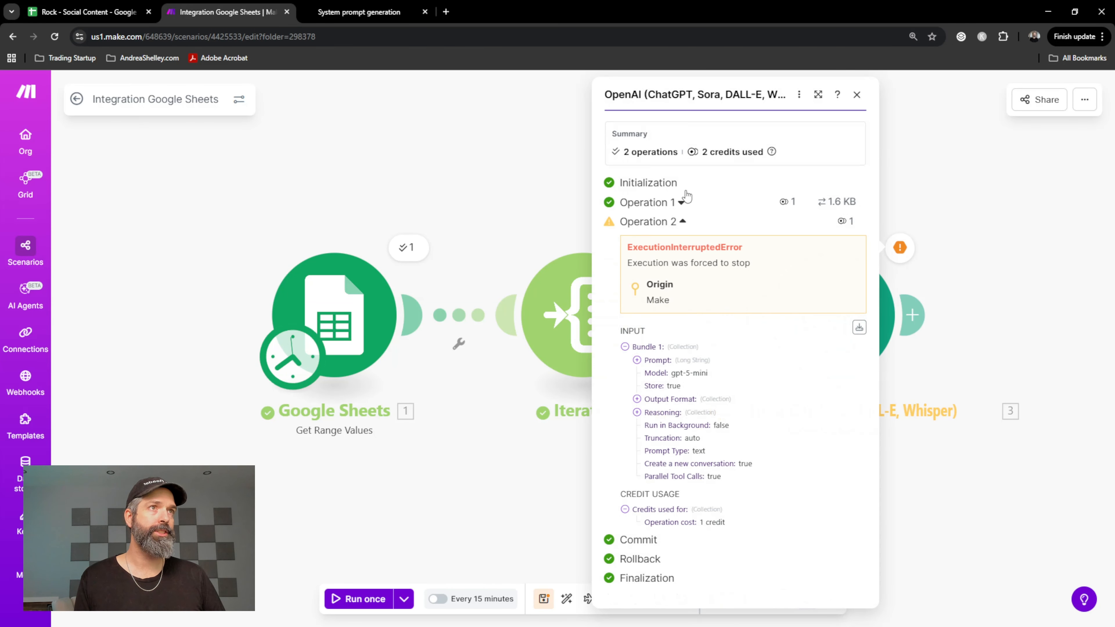
left_click(681, 202)
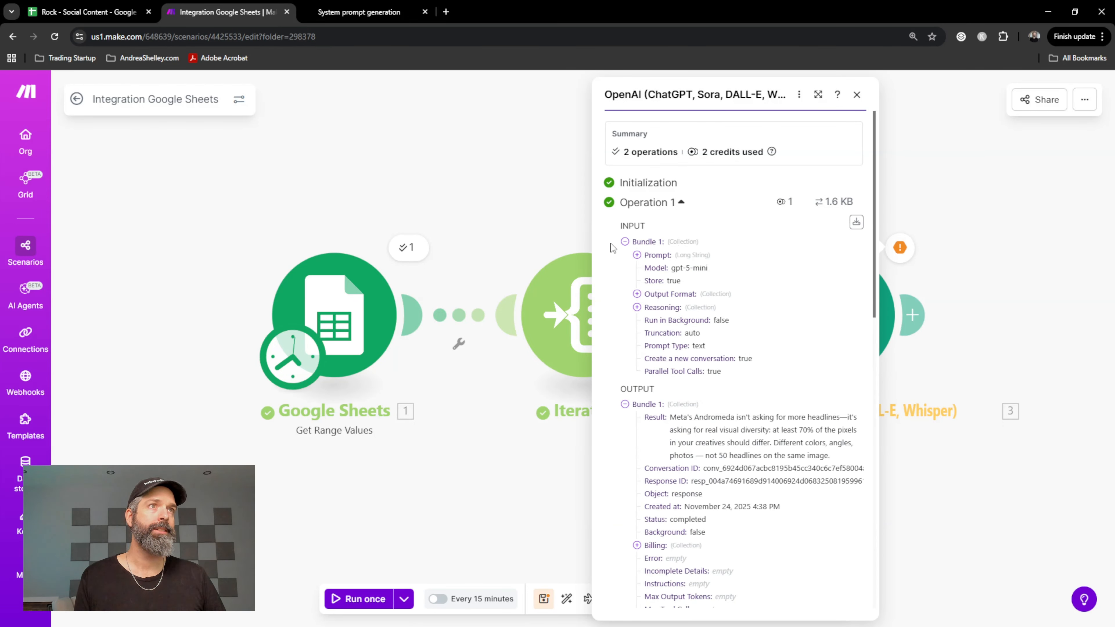
- Examine the generated tweet in the Result of the OpenAI module's Operation 1 output, including its punctuation
scroll(665, 269, "down", 5)
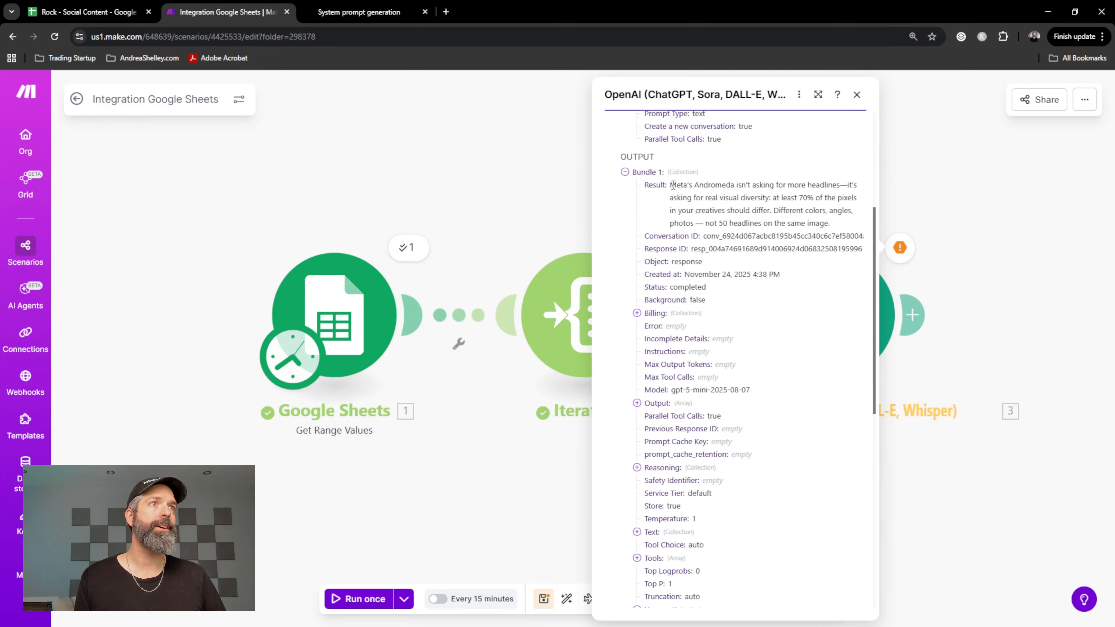
left_click_drag(673, 185, 850, 227)
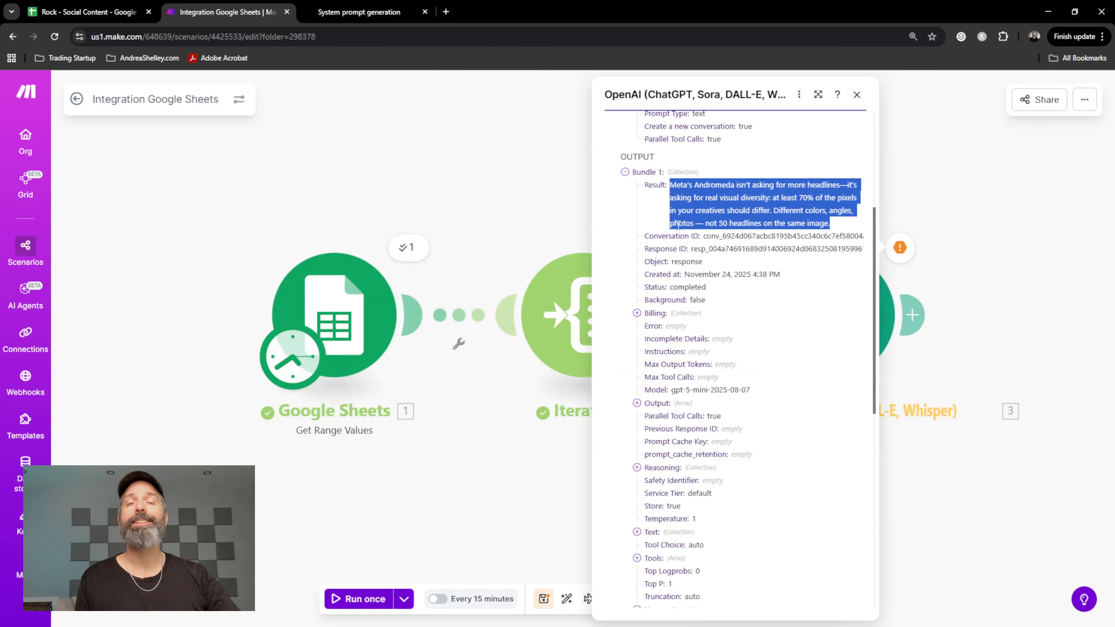
left_click(582, 408)
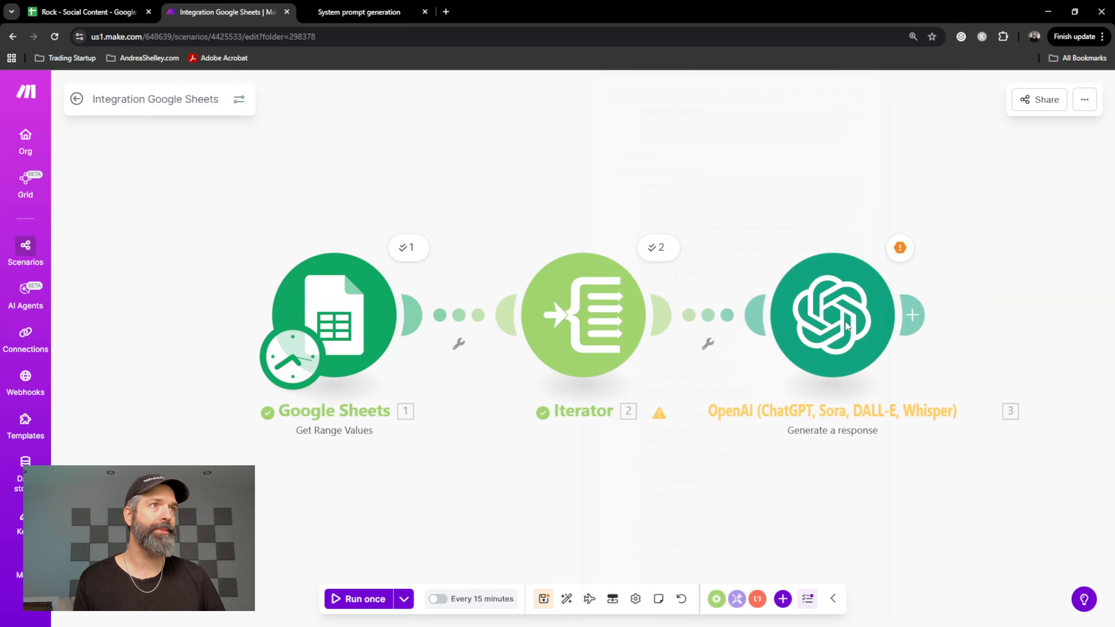
- Add the line "Don't use the em-dash in the output" before Length in the OpenAI module's prompt and save the module
left_click(839, 330)
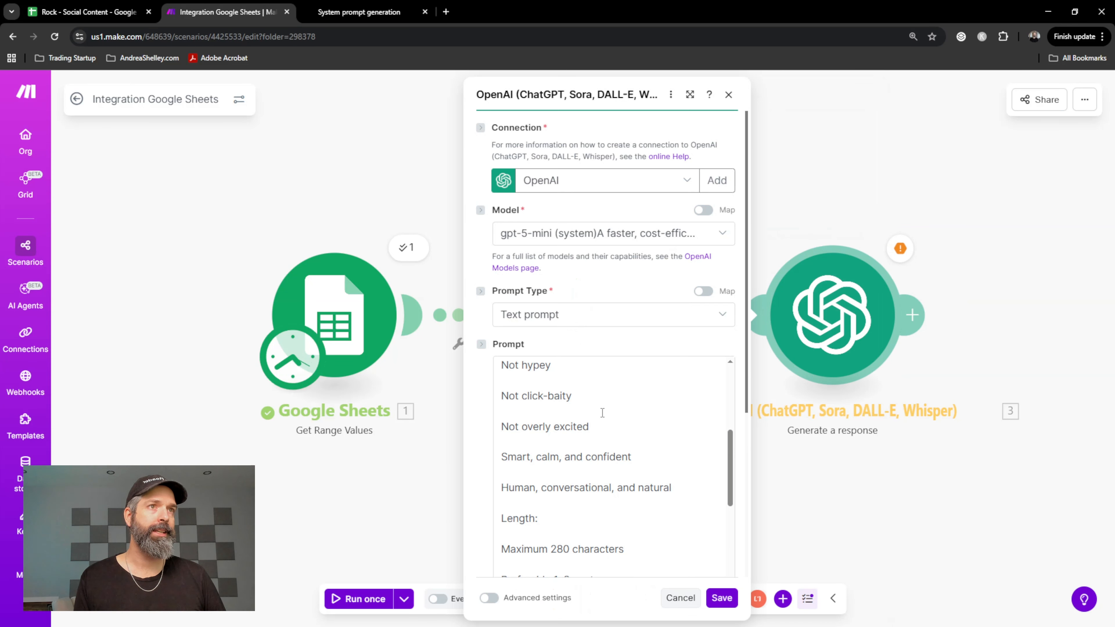
scroll(602, 417, "down", 1)
scroll(601, 446, "up", 1)
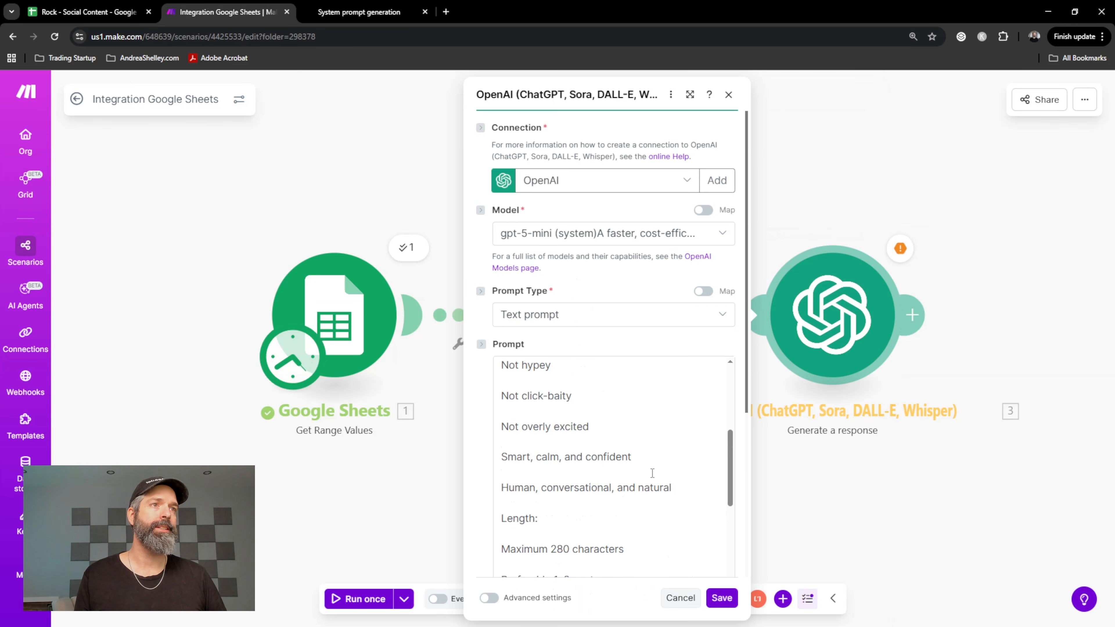
left_click(694, 489)
key("Return")
key("Return")
type("Don't use the ")
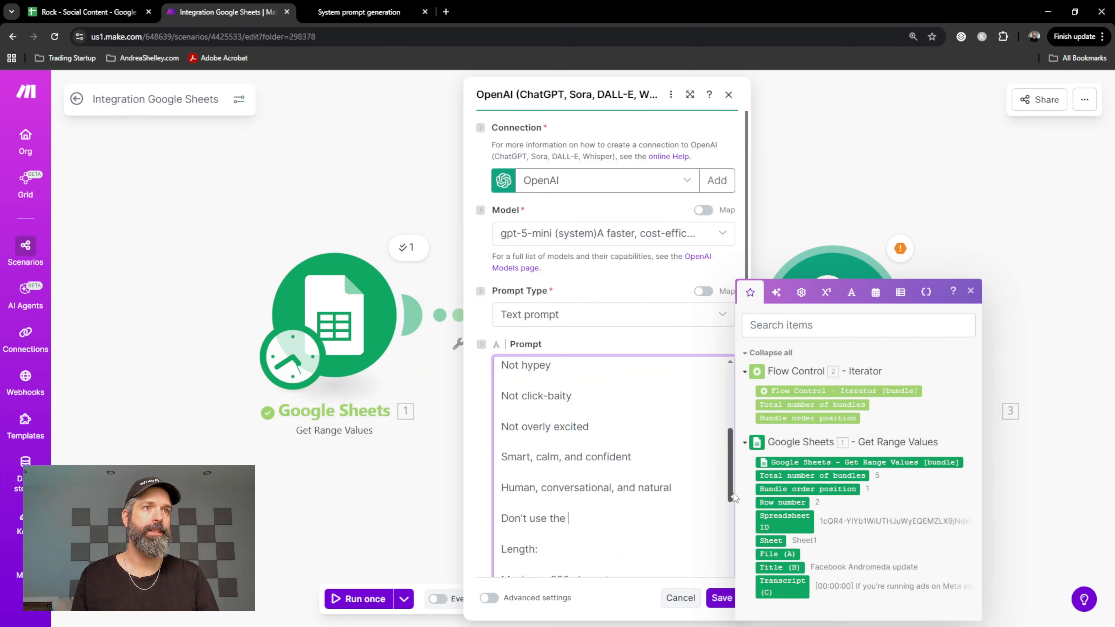
type("em-dash")
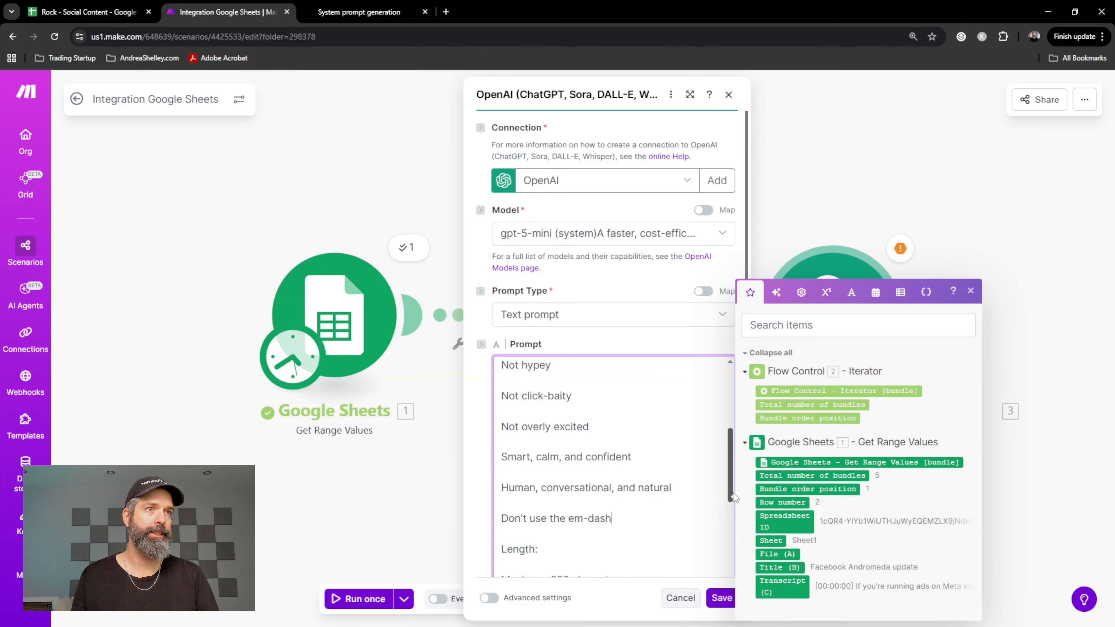
type(" in the output")
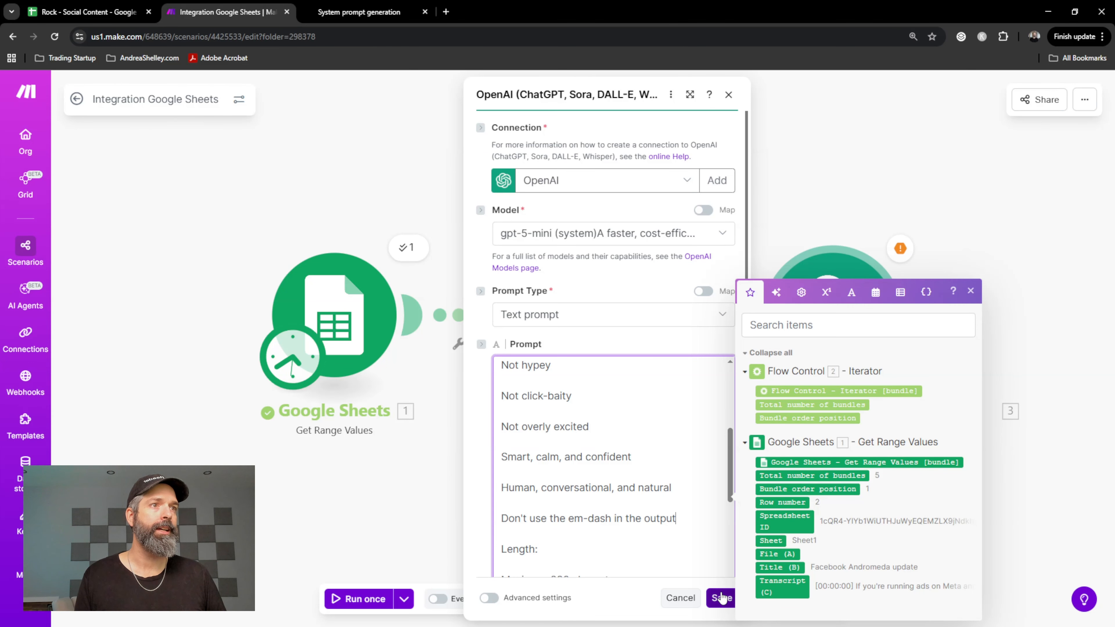
left_click(721, 598)
- Review the OpenAI Operation 1 Result text, and switch to Google Sheets to examine the Tweet column it should fill
left_click_drag(839, 468, 610, 456)
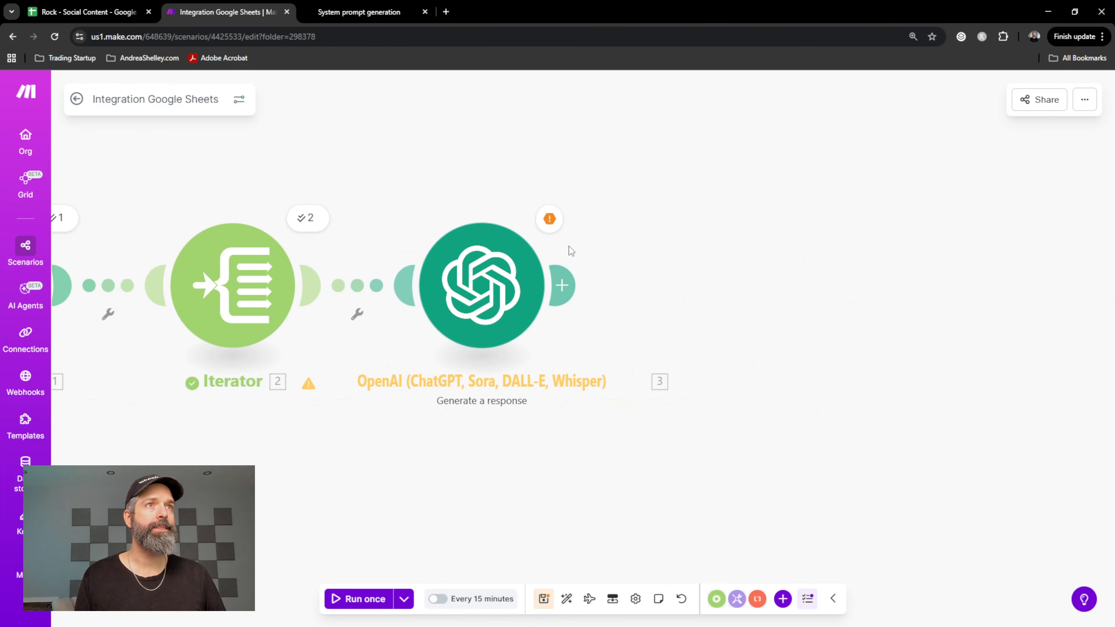
left_click(549, 218)
left_click(658, 202)
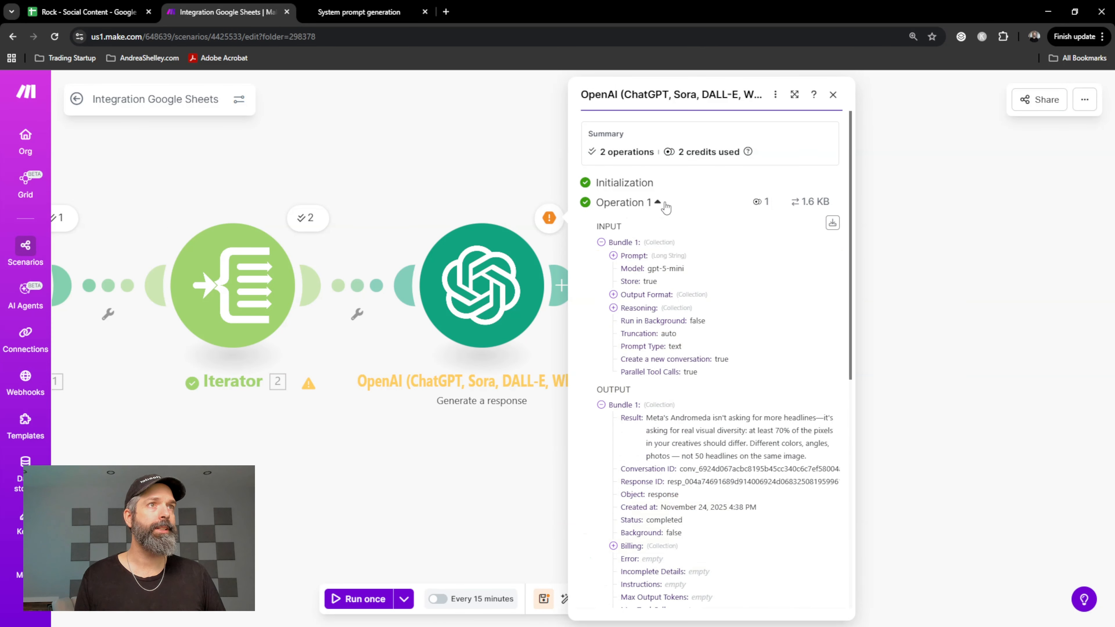
scroll(703, 307, "down", 5)
left_click_drag(647, 185, 825, 223)
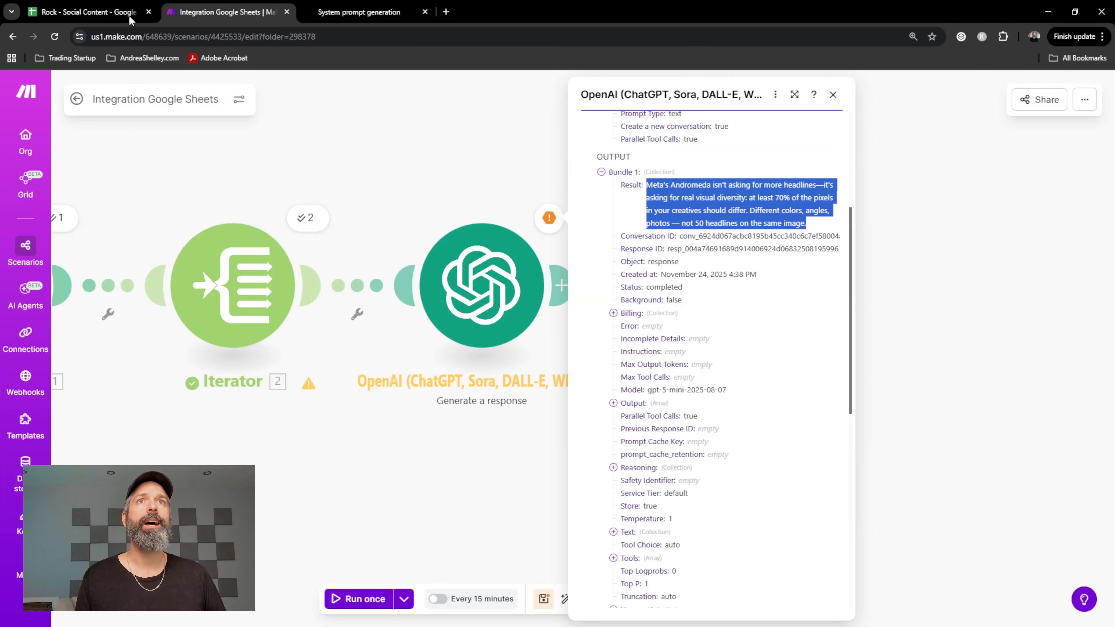
left_click(96, 6)
left_click(941, 252)
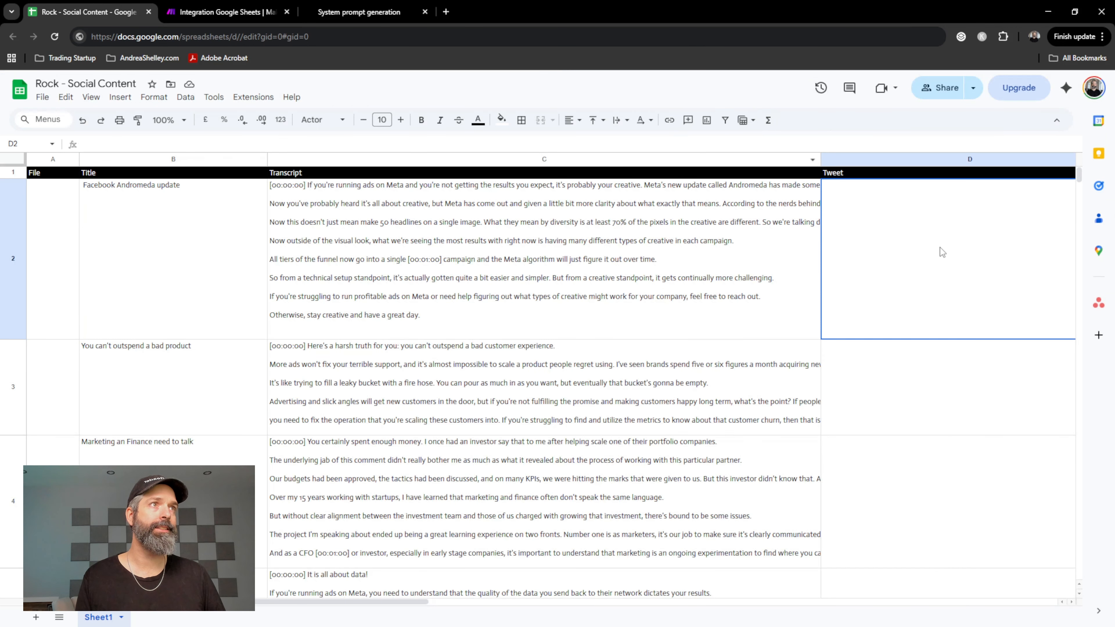
scroll(523, 243, "right", 5)
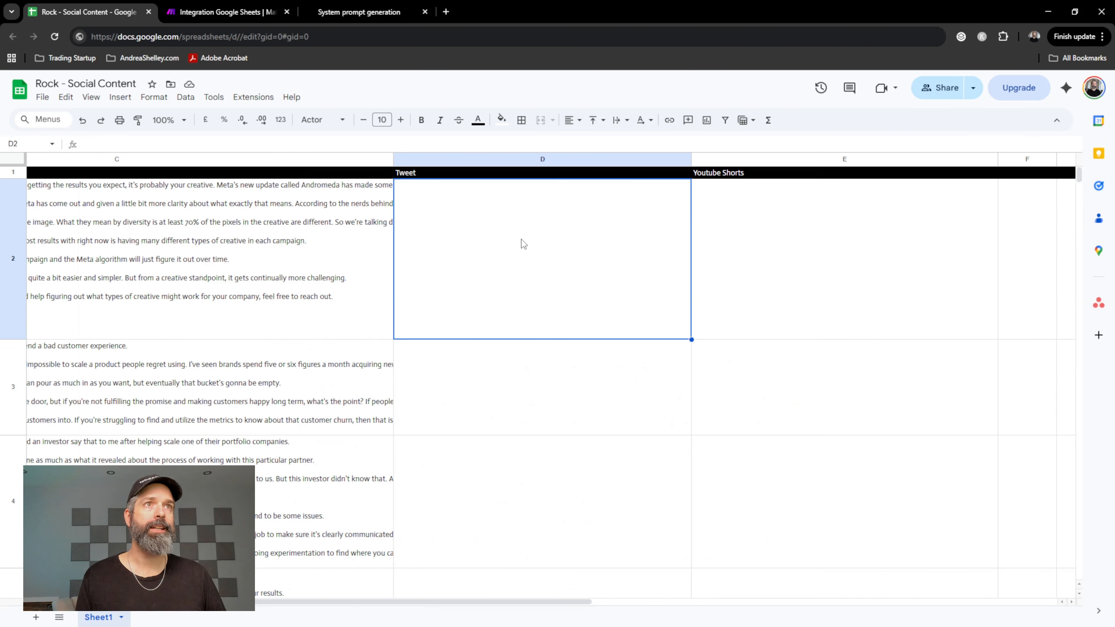
- Return to Make, add a Google Sheets Update a Row module after OpenAI, and set its search method to Enter manually
left_click(190, 13)
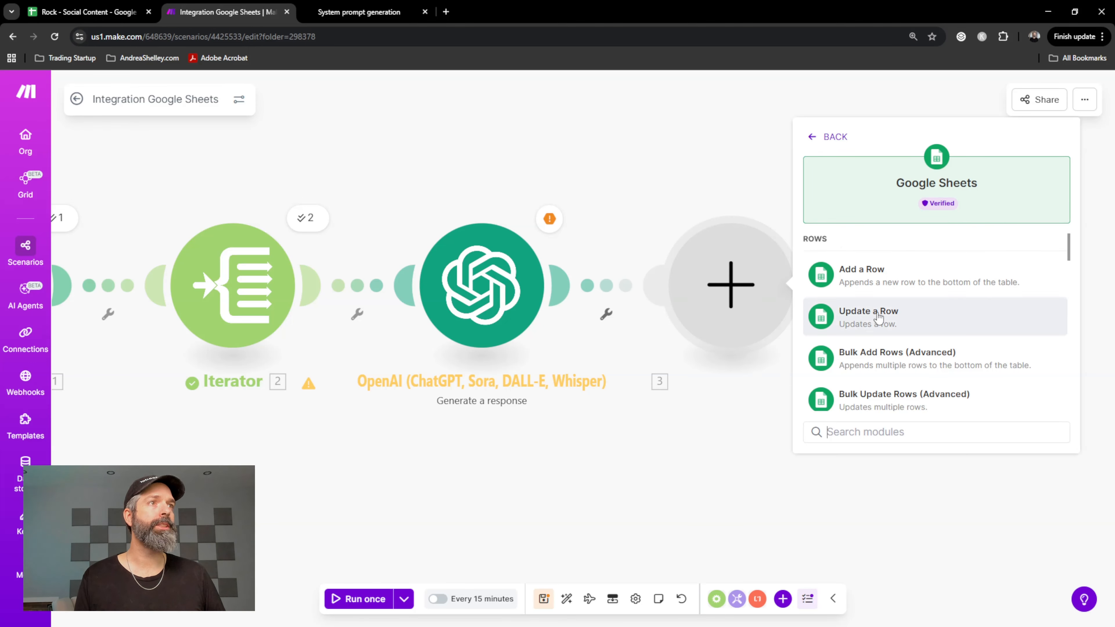
left_click(914, 324)
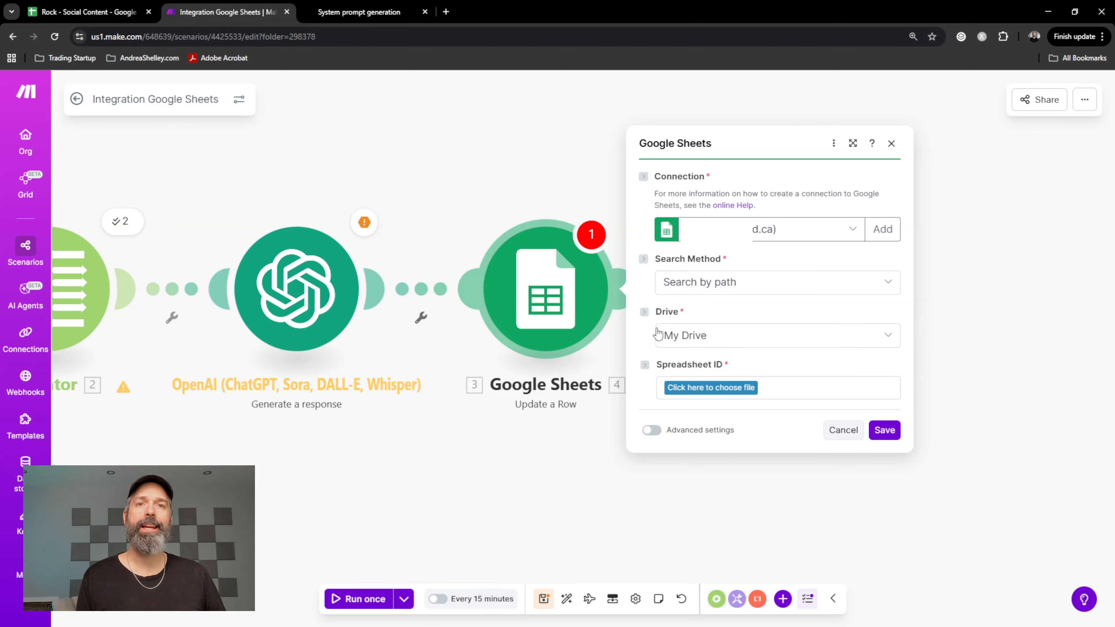
left_click(773, 288)
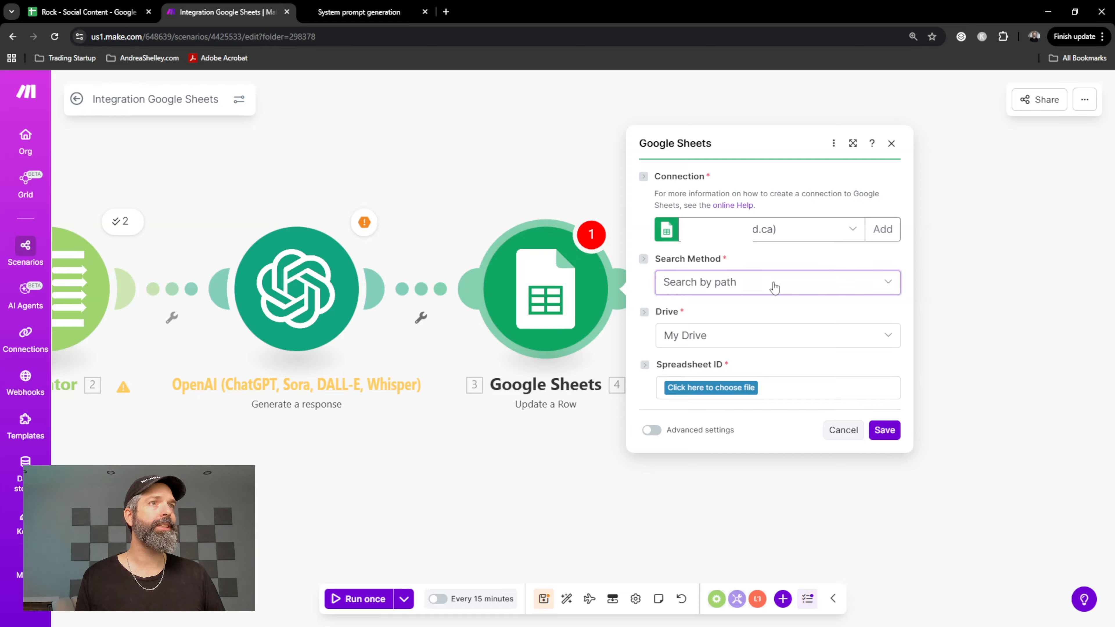
left_click(720, 347)
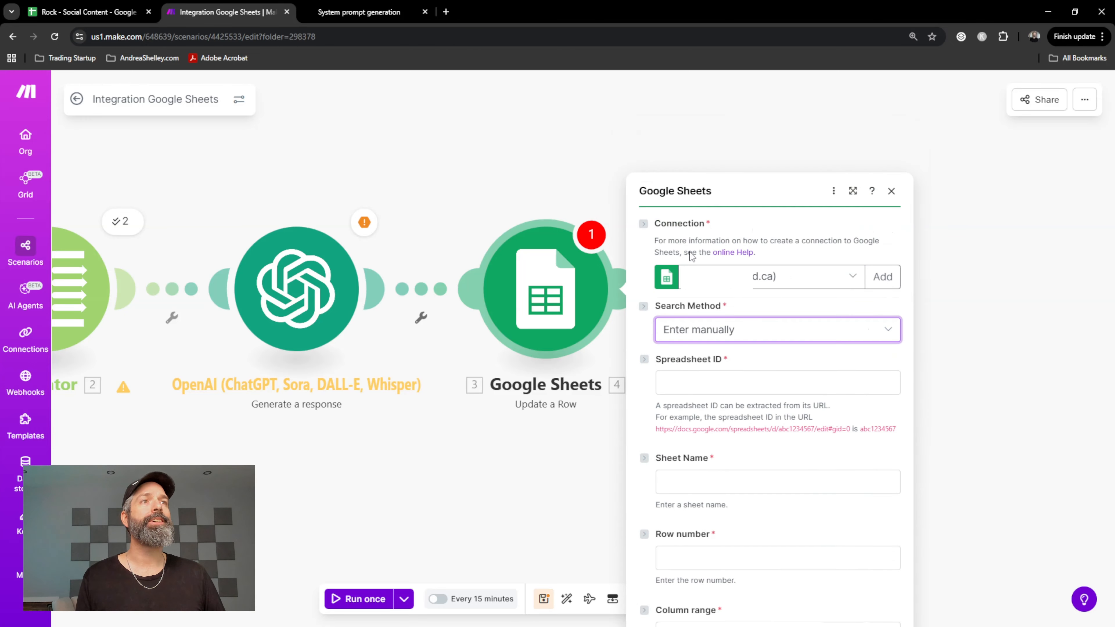
- Map the Update a Row module's Spreadsheet ID from Get Range Values and set the sheet name to Sheet1
left_click(709, 288)
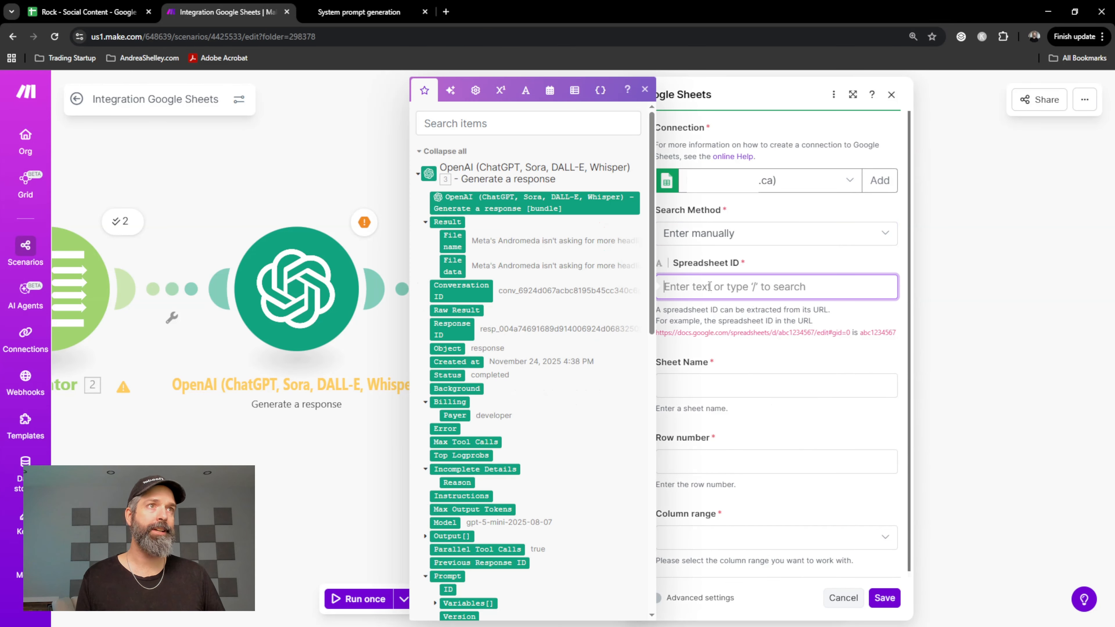
scroll(545, 353, "down", 10)
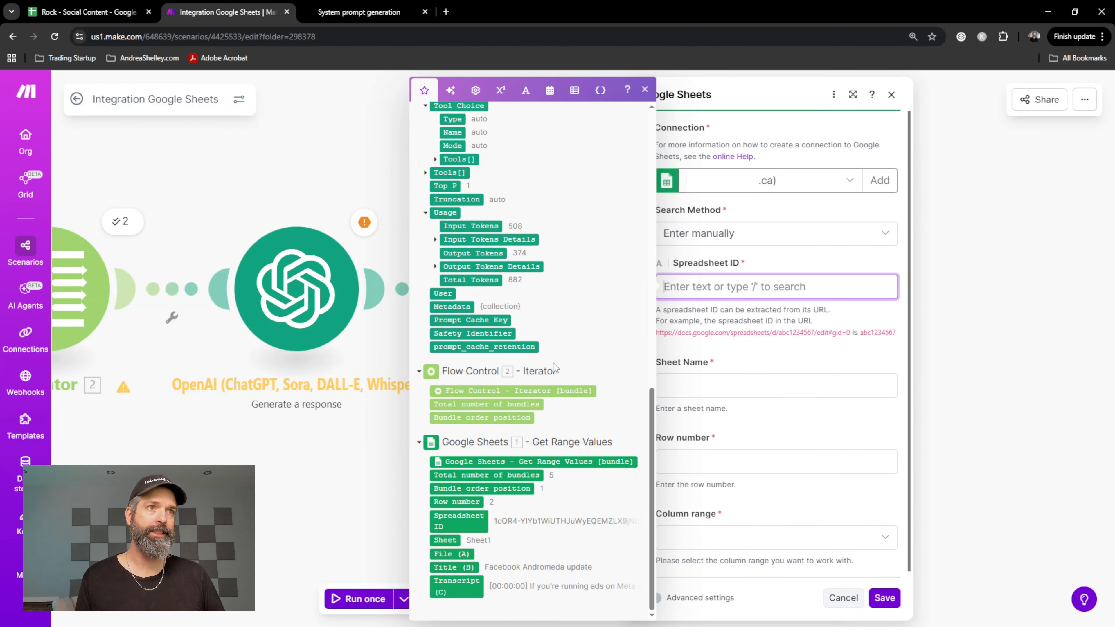
left_click(455, 527)
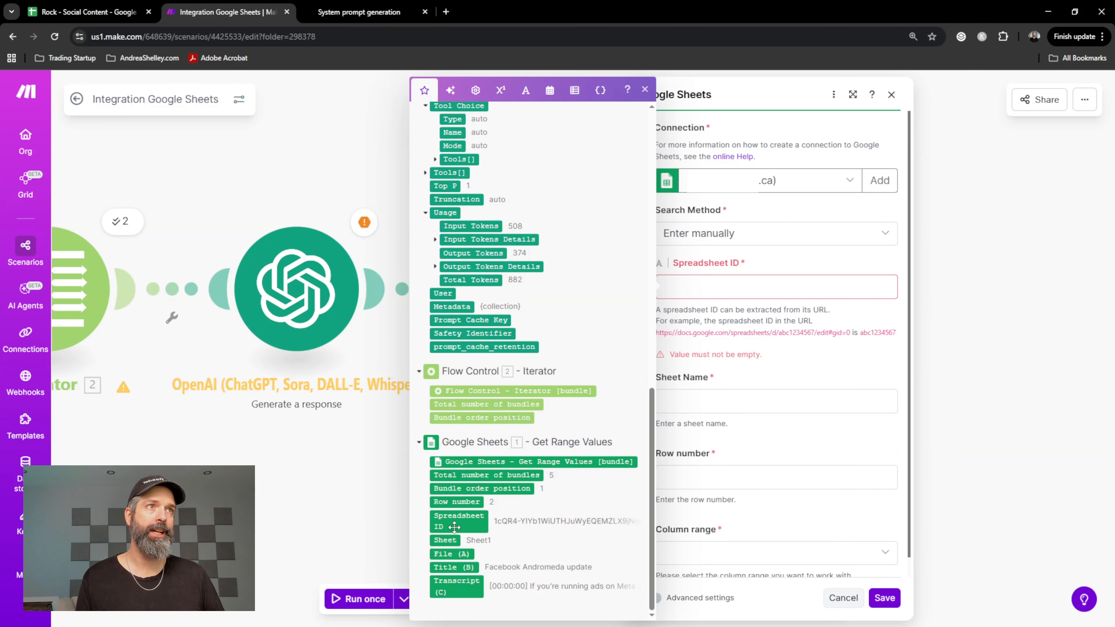
left_click_drag(455, 527, 711, 288)
left_click(750, 341)
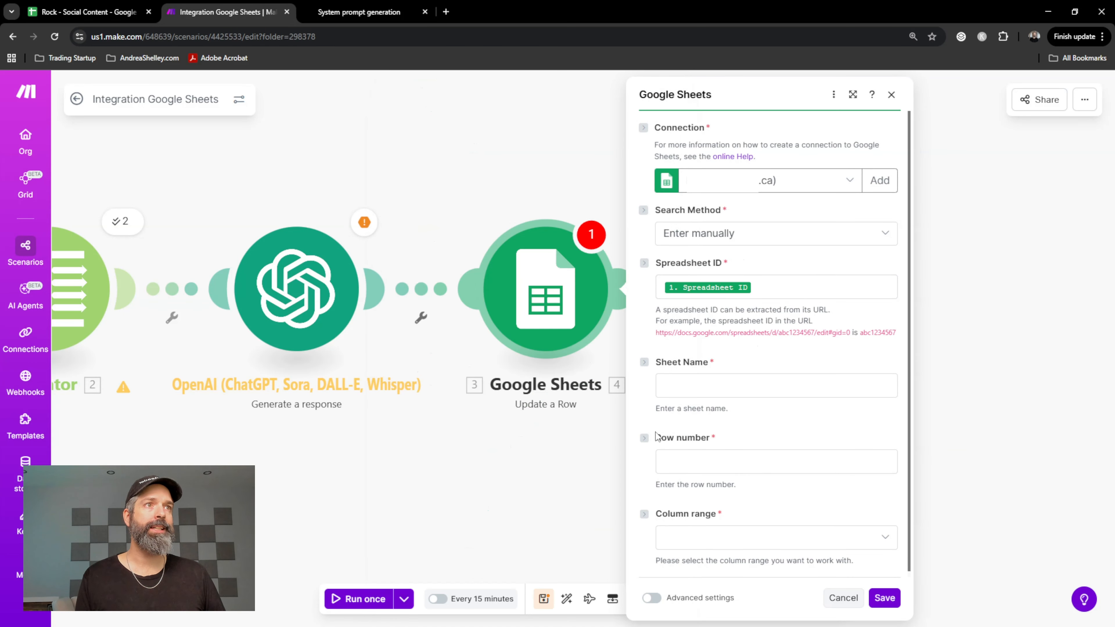
left_click(688, 387)
type("Sheet1")
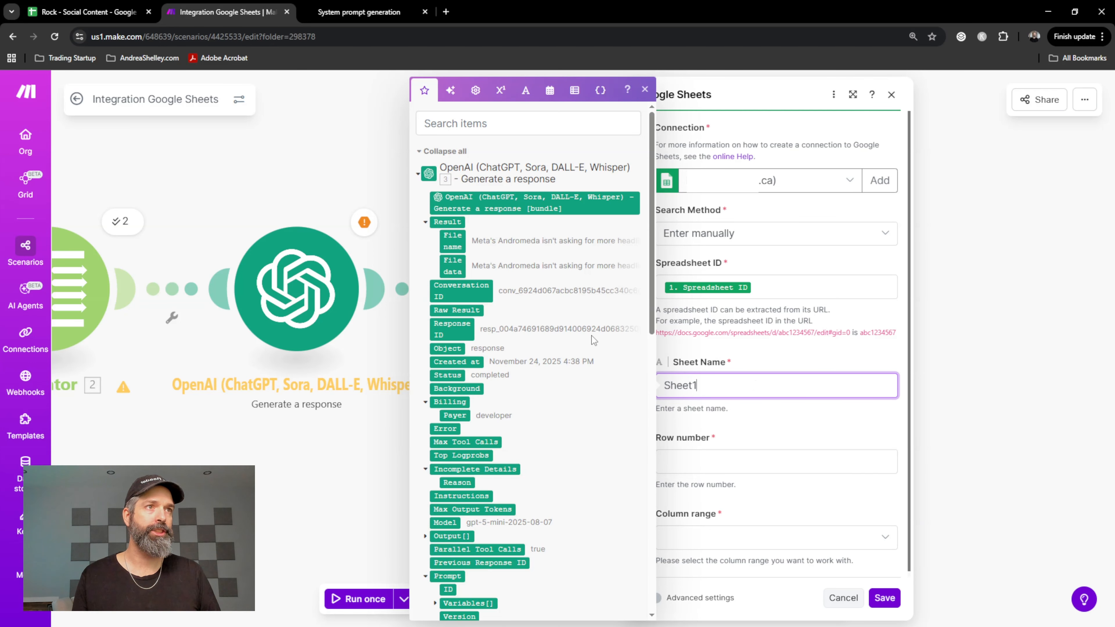
- Map the Update a Row module's row number to Row number from Get Range Values and choose the column range A-Z
left_click(742, 459)
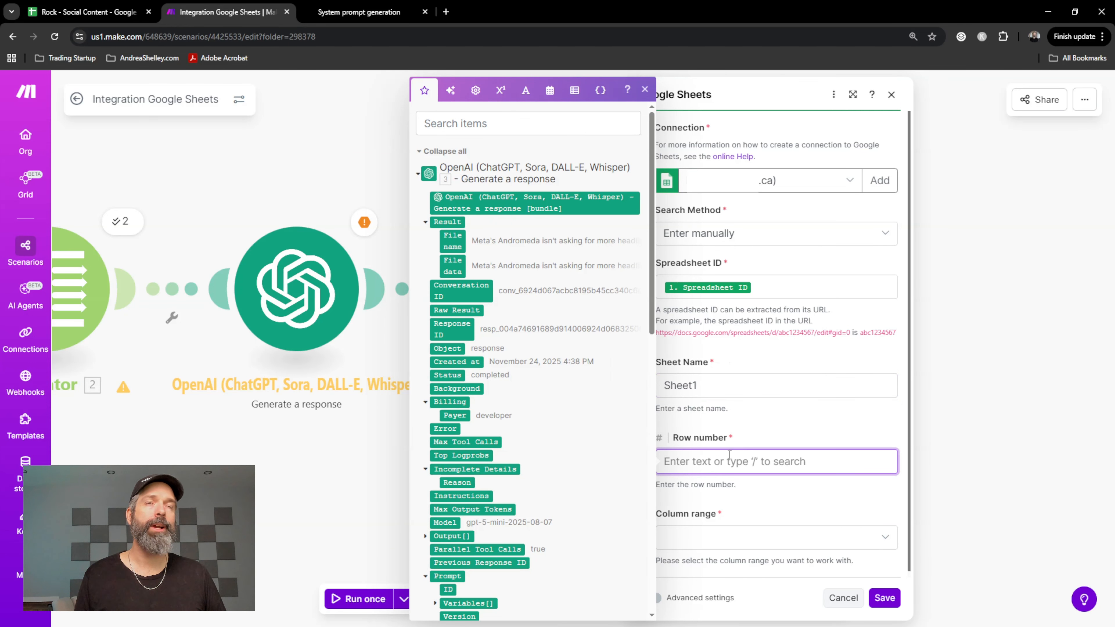
scroll(521, 335, "down", 15)
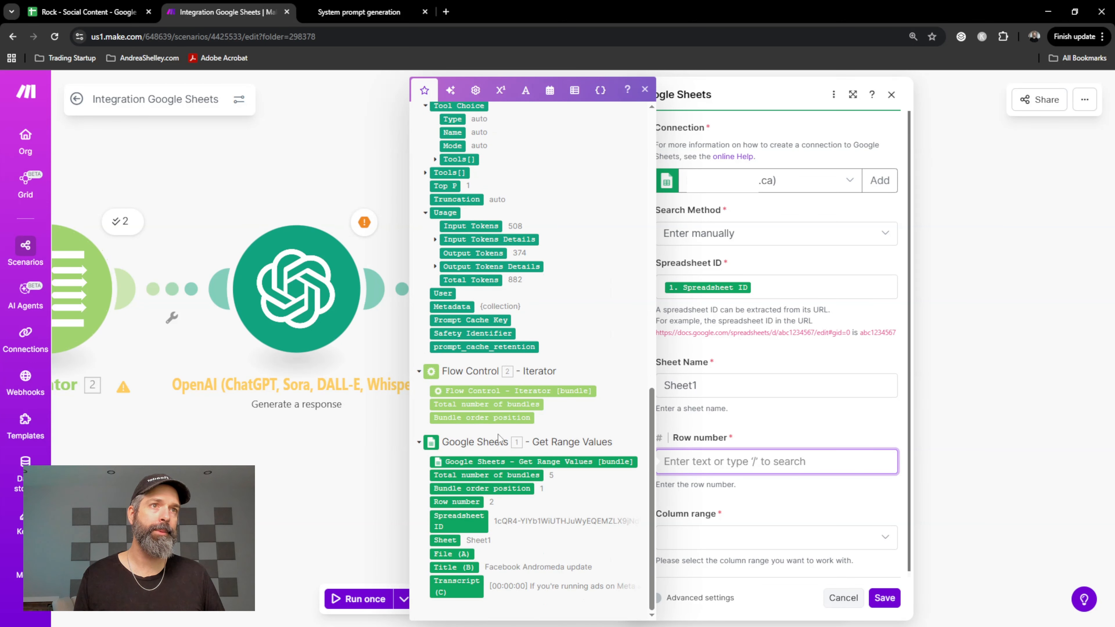
left_click(461, 503)
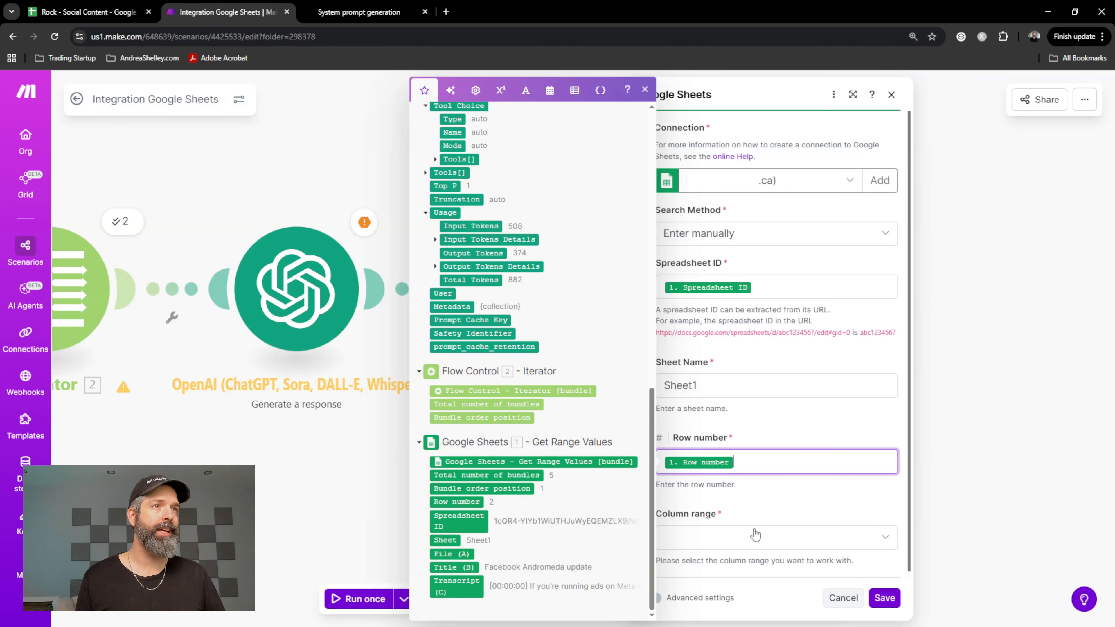
left_click(735, 542)
left_click(720, 415)
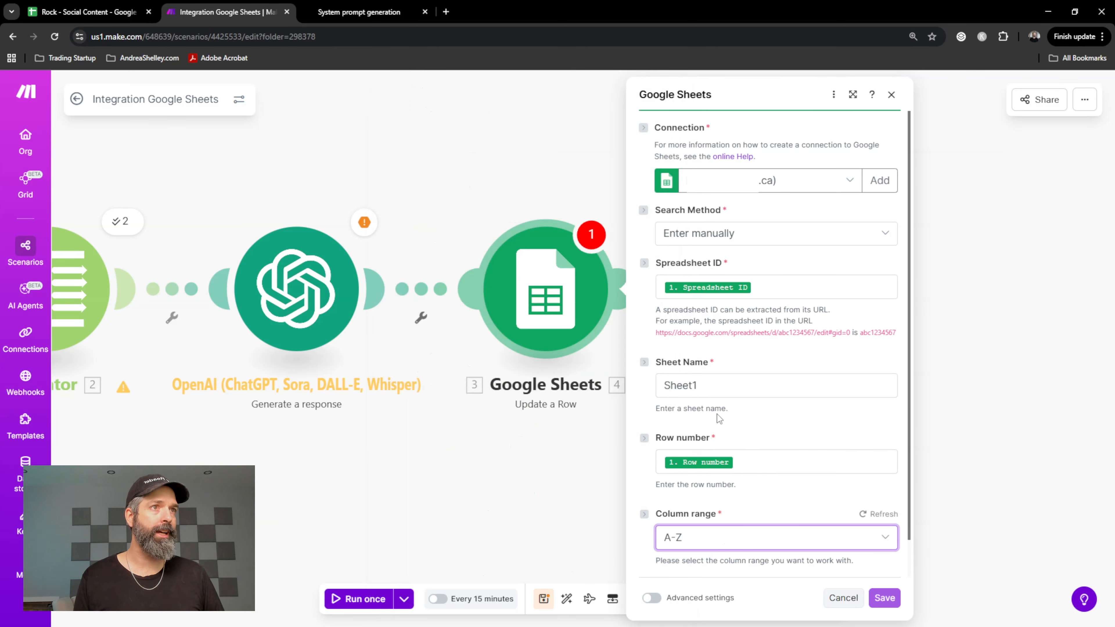
- Map File data from the OpenAI Result to column D, the sheet's Tweet column, and save the Update a Row module
left_click(88, 12)
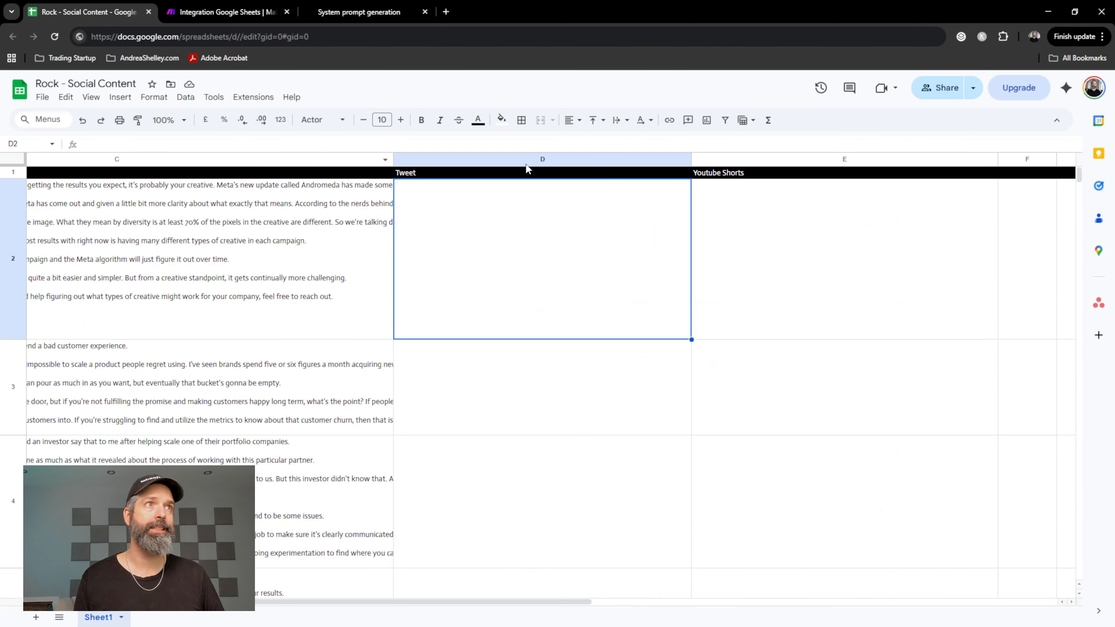
left_click(221, 12)
scroll(736, 461, "down", 9)
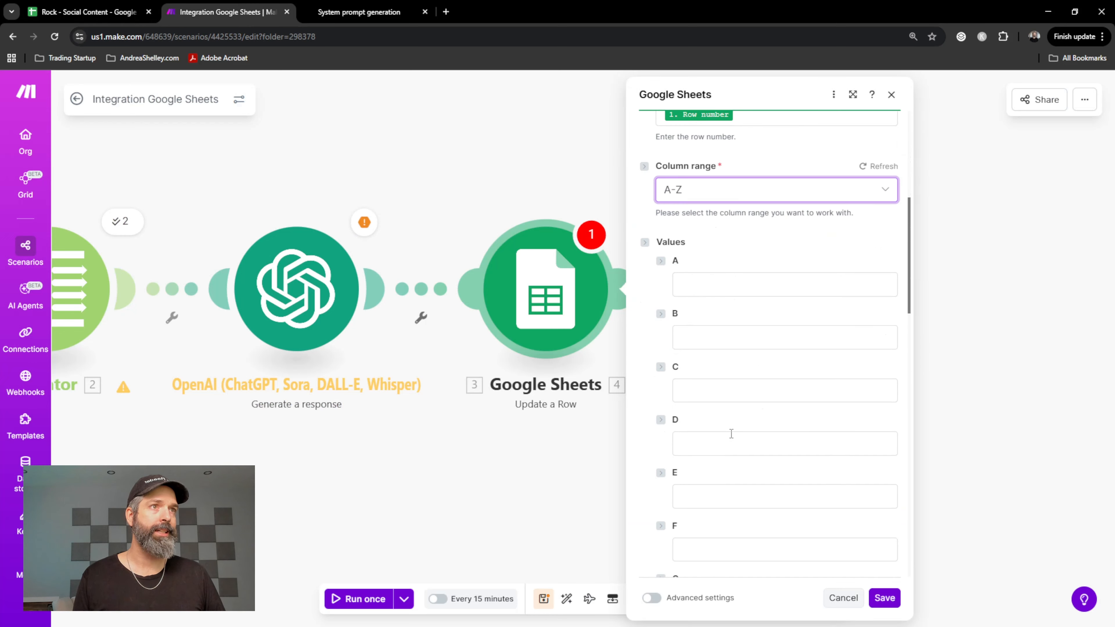
scroll(735, 255, "down", 3)
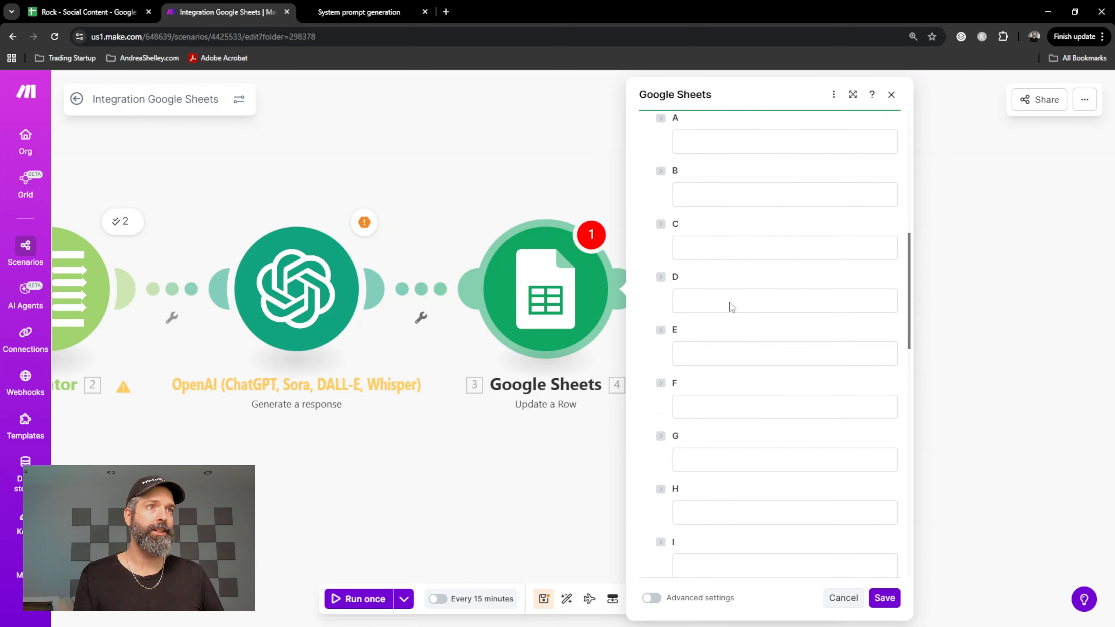
scroll(730, 303, "down", 10)
scroll(733, 301, "up", 14)
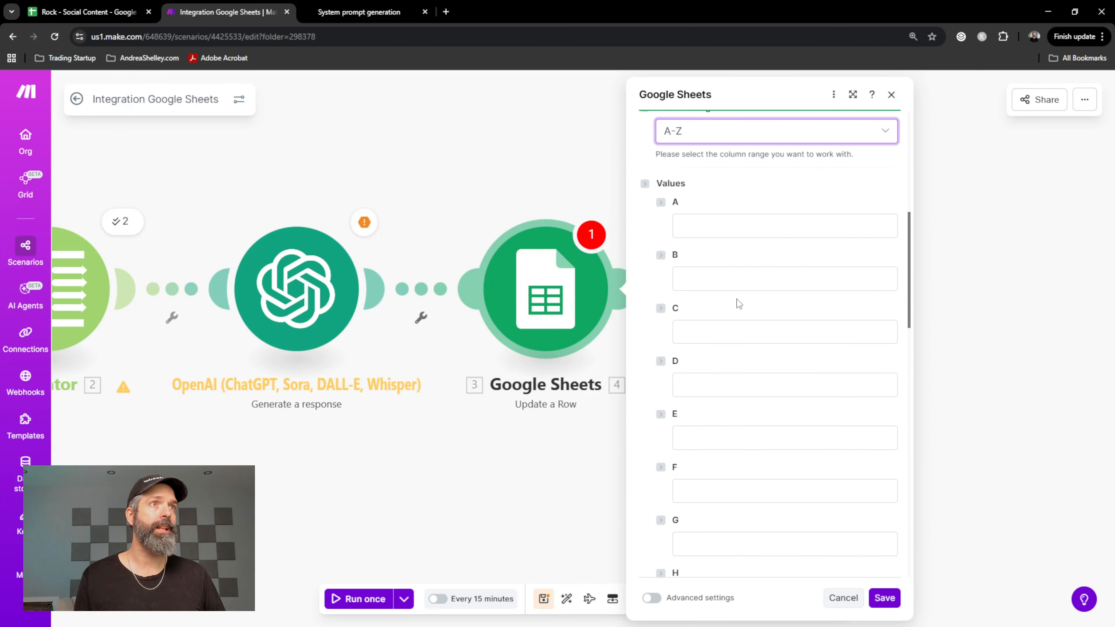
key("ctrl+shift+Tab")
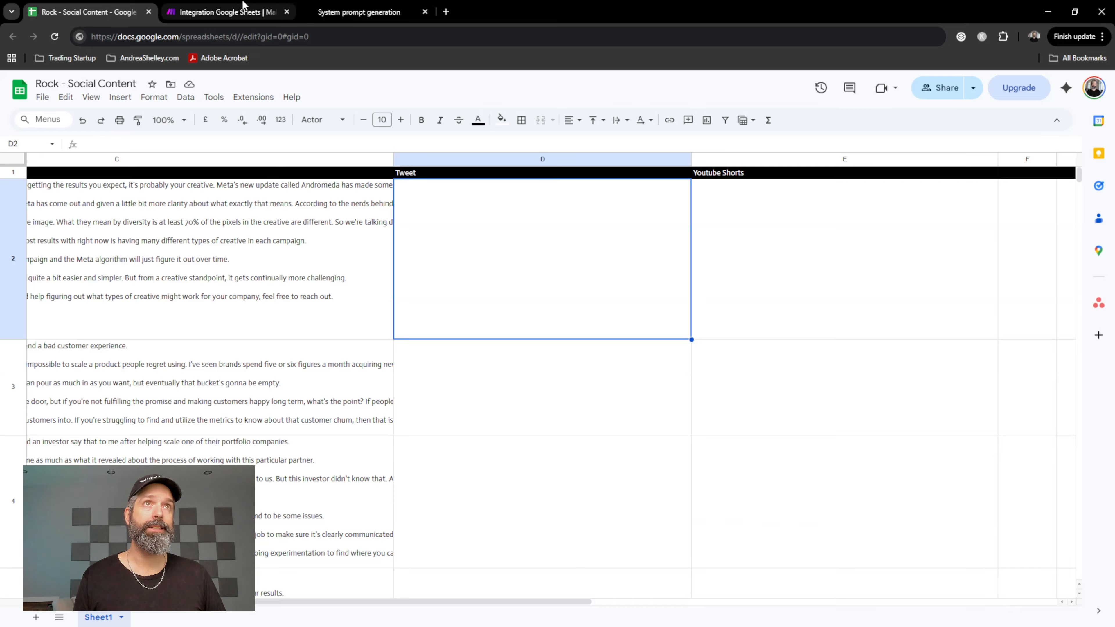
left_click(248, 12)
left_click(728, 378)
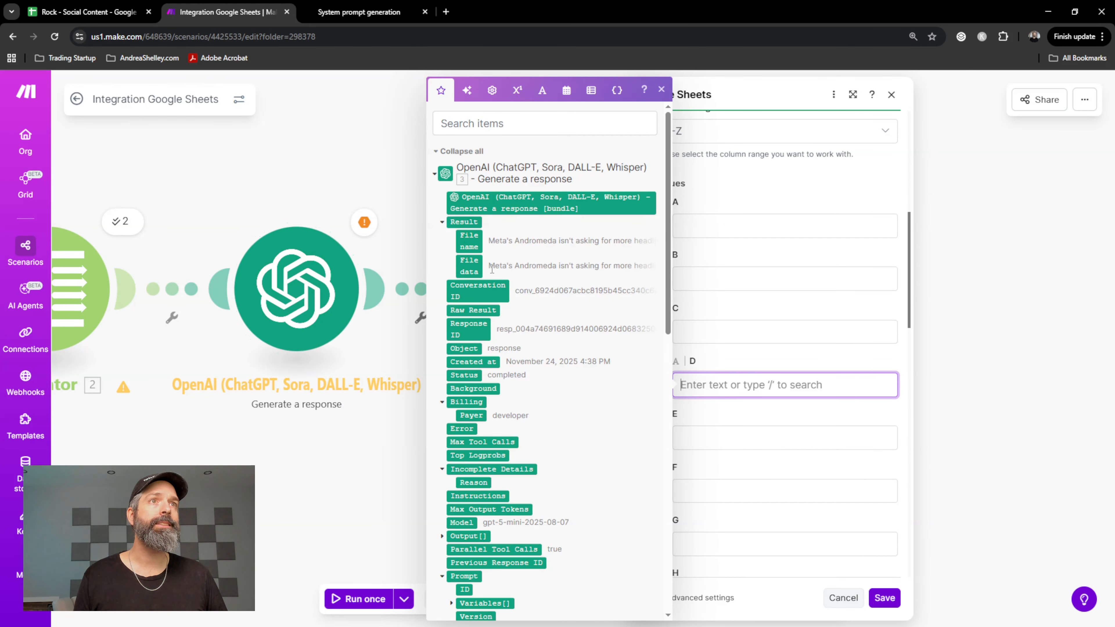
left_click(474, 265)
left_click(884, 598)
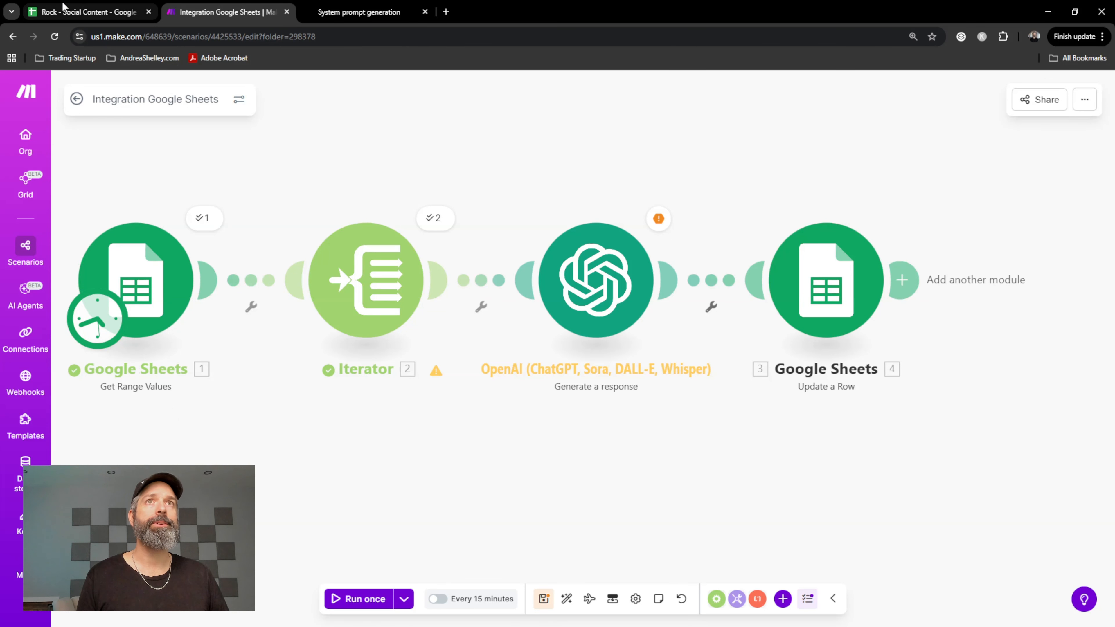
left_click(70, 10)
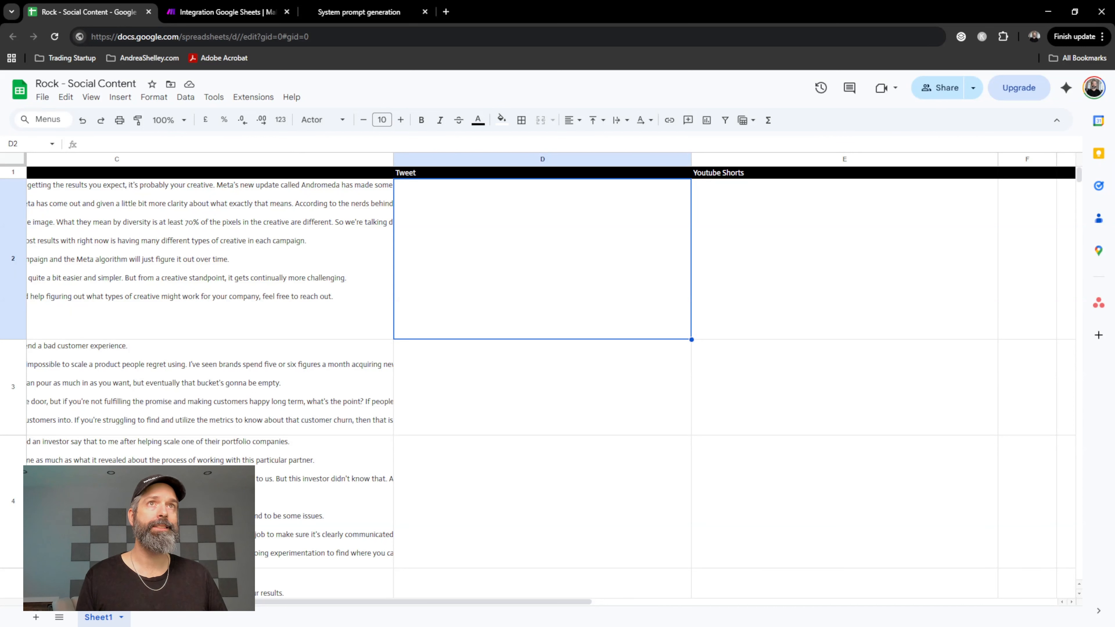
left_click(248, 15)
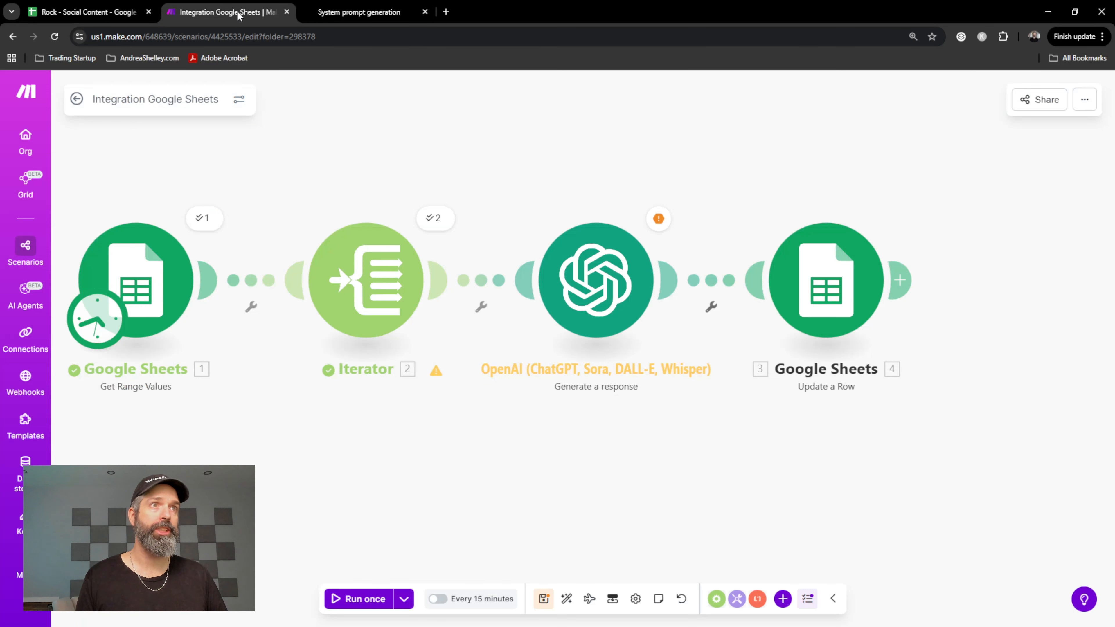
- Run the scenario once, and in the Google Sheet wrap the text of the Tweet column (D)
left_click(349, 599)
left_click(103, 11)
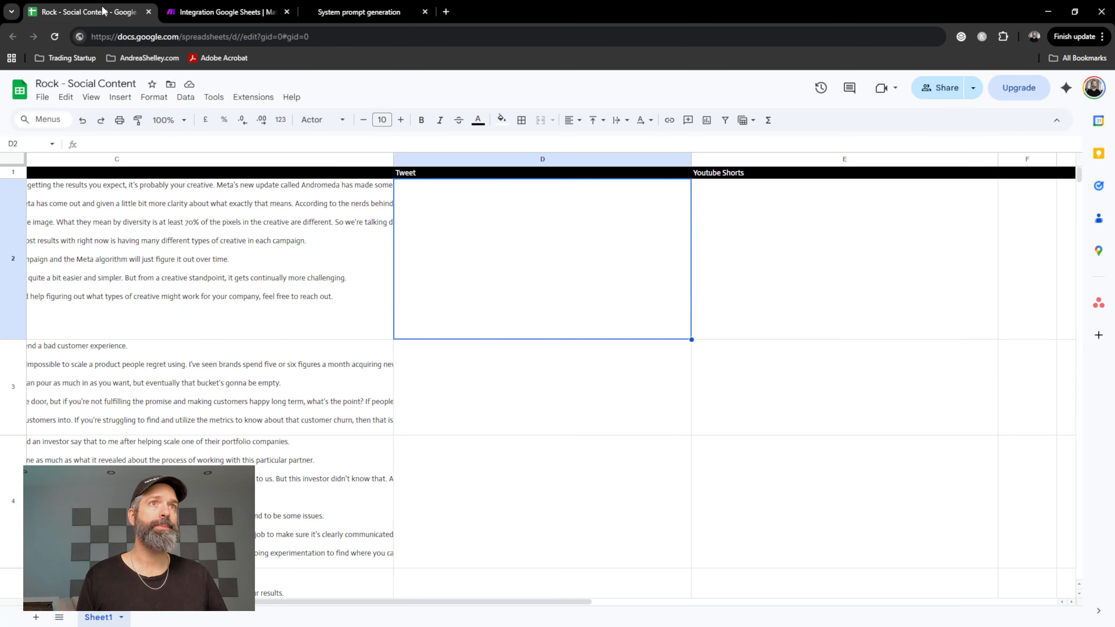
left_click(505, 160)
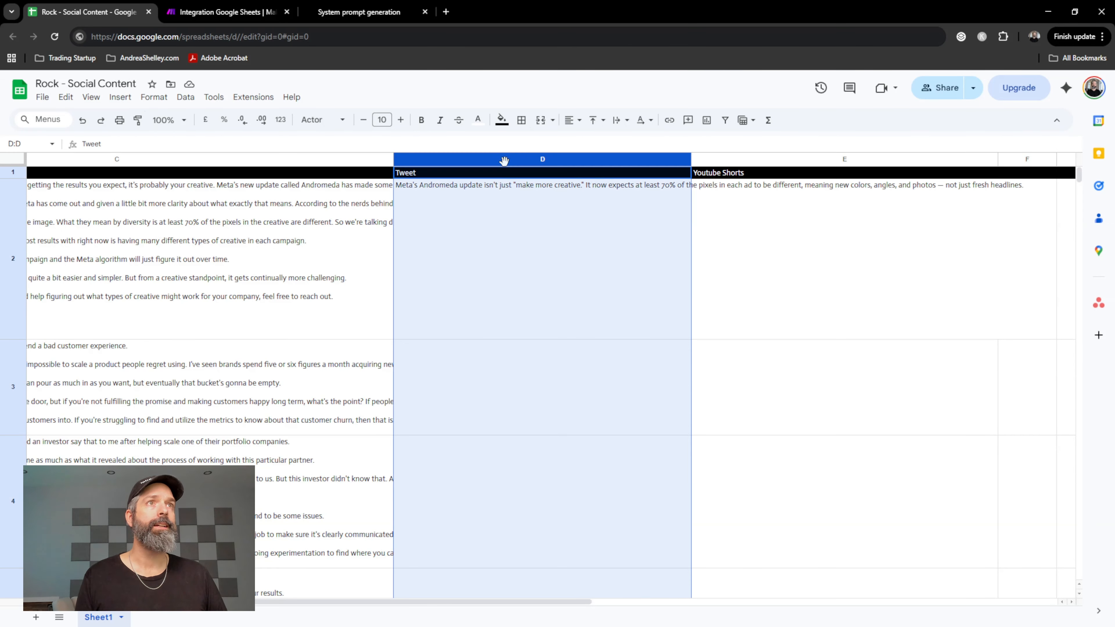
left_click(553, 120)
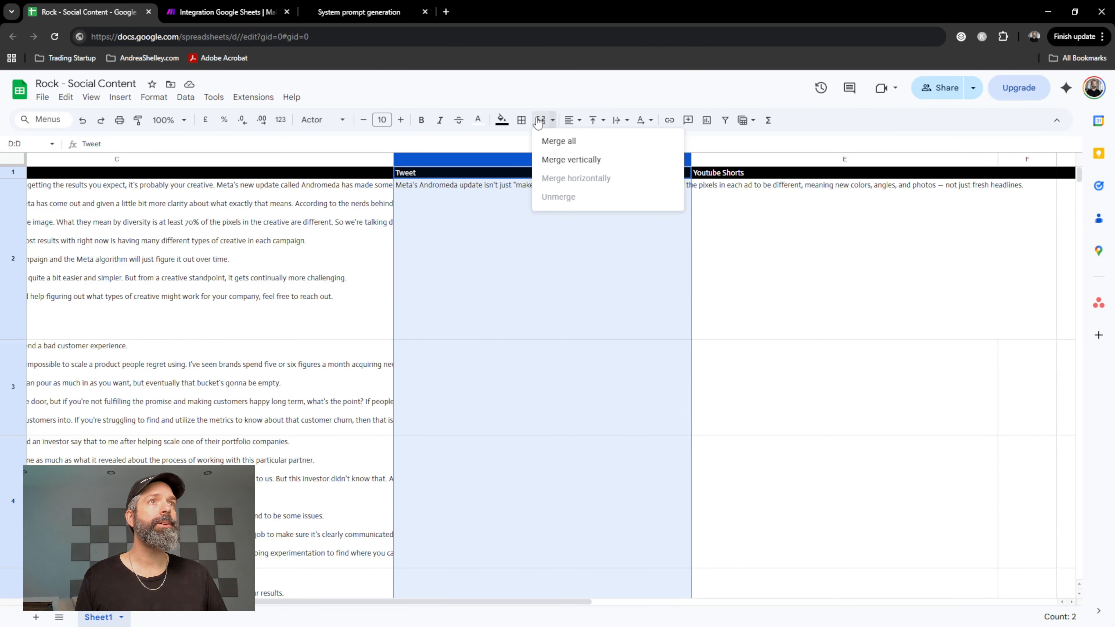
left_click(624, 123)
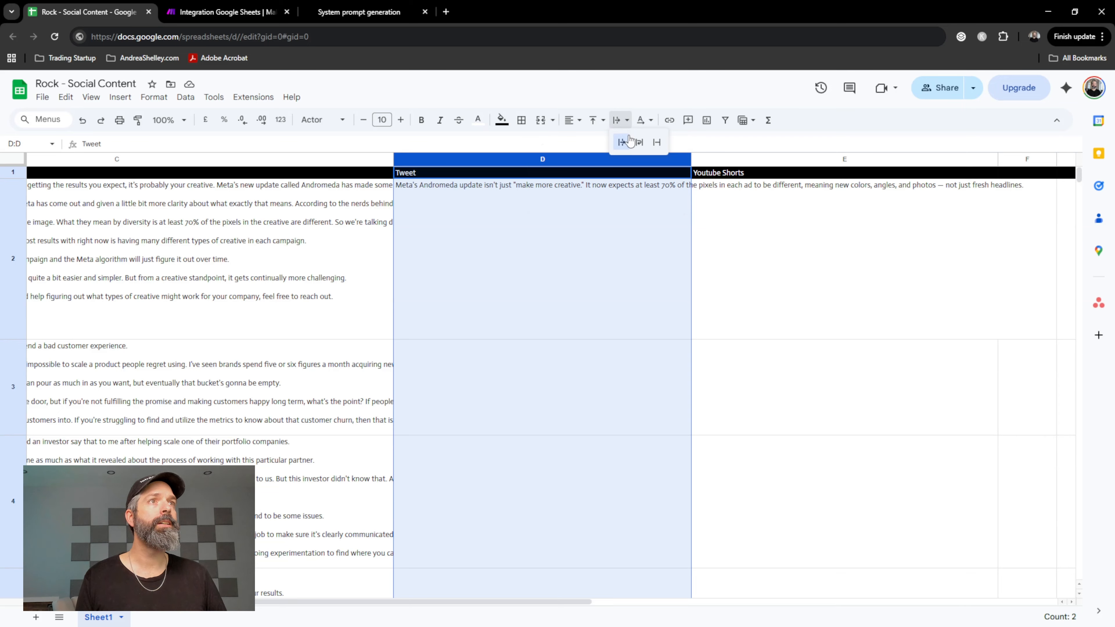
left_click(632, 144)
left_click(487, 295)
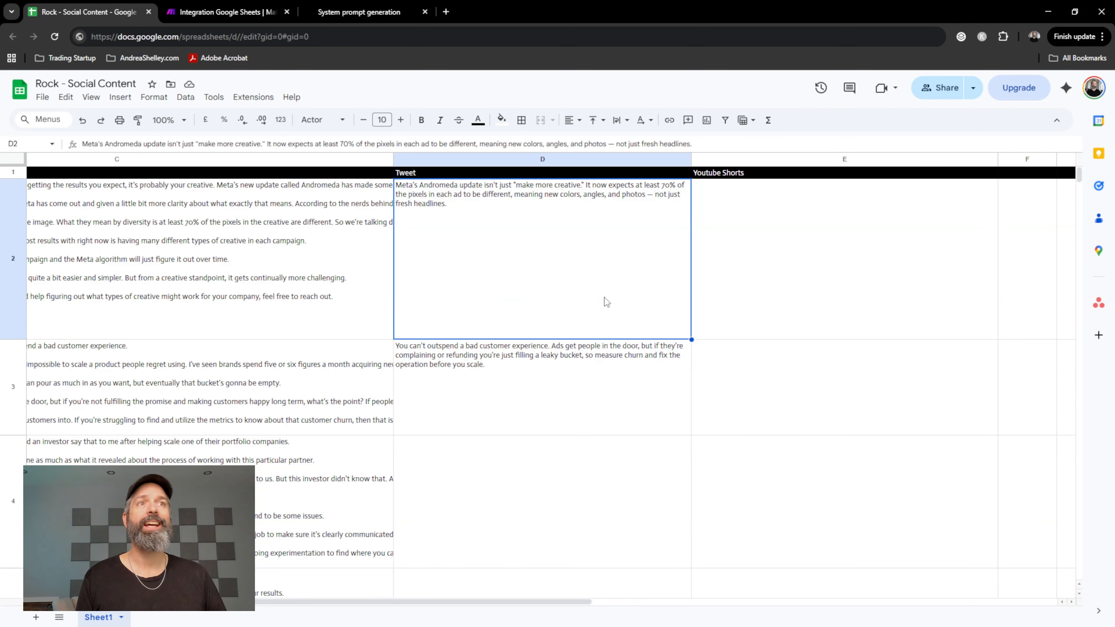
- Examine the generated tweets in the sheet's Tweet column, checking the scenario's run progress in Make
scroll(553, 422, "down", 1)
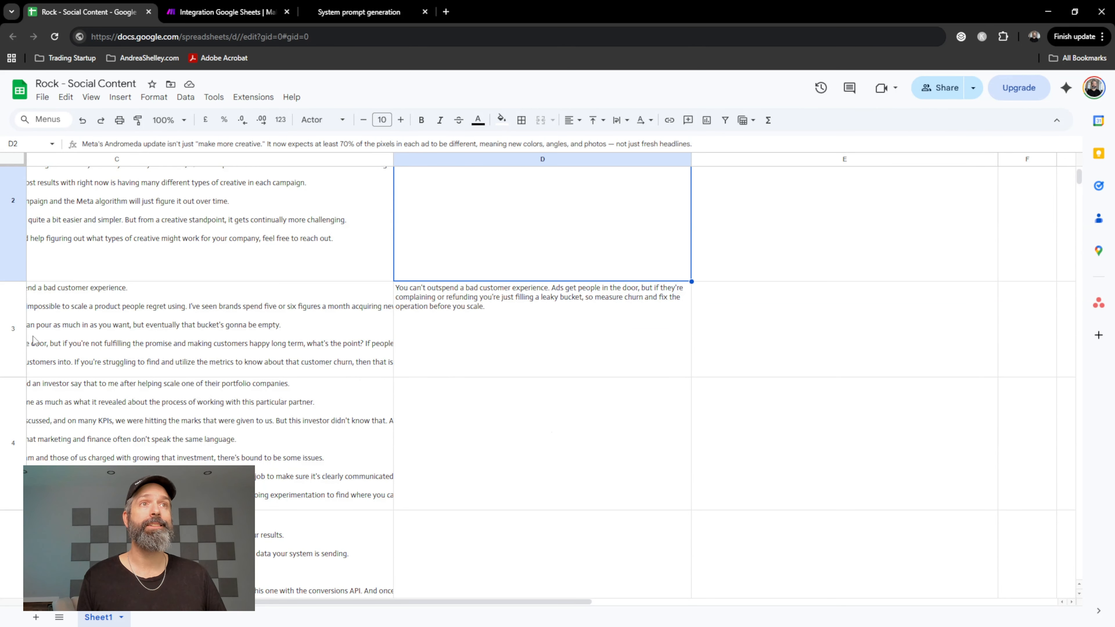
left_click(224, 12)
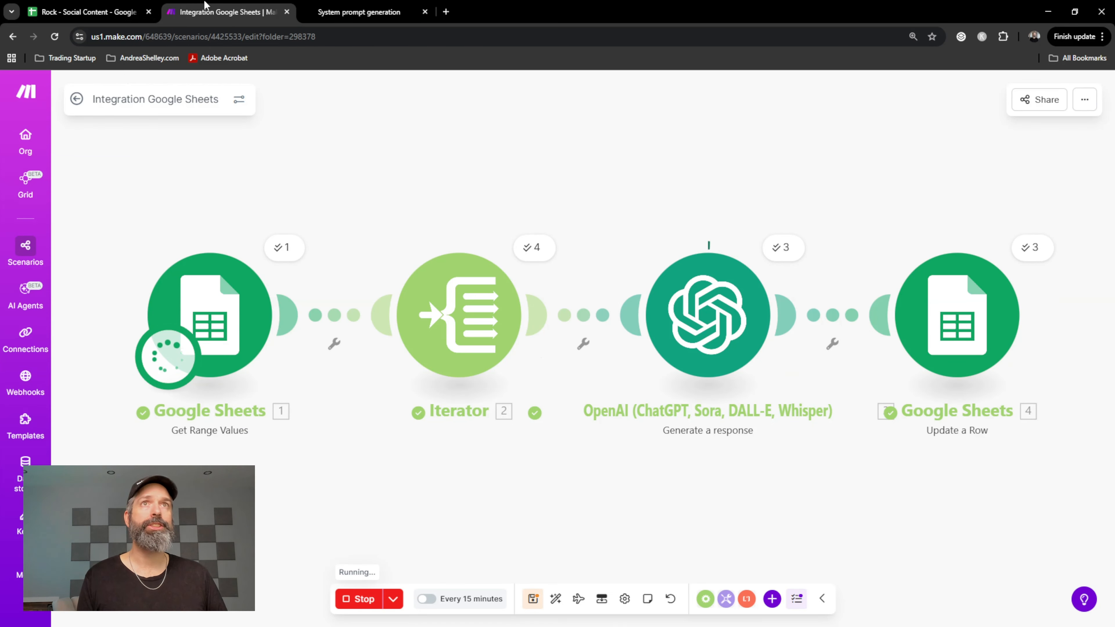
left_click(90, 9)
scroll(317, 348, "down", 1)
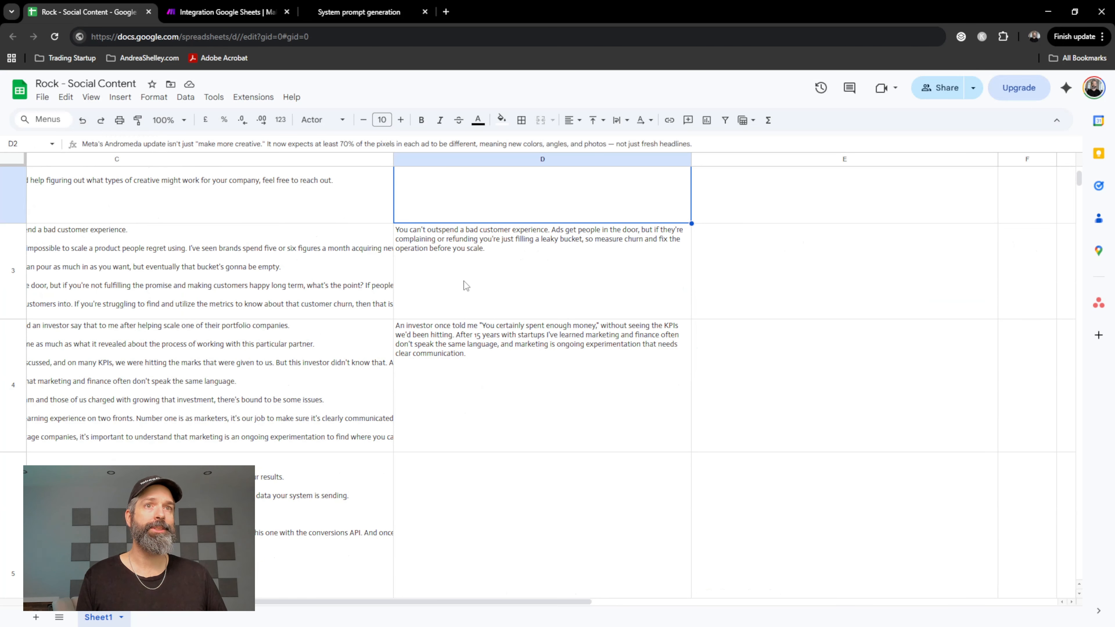
scroll(519, 421, "down", 7)
scroll(520, 420, "up", 5)
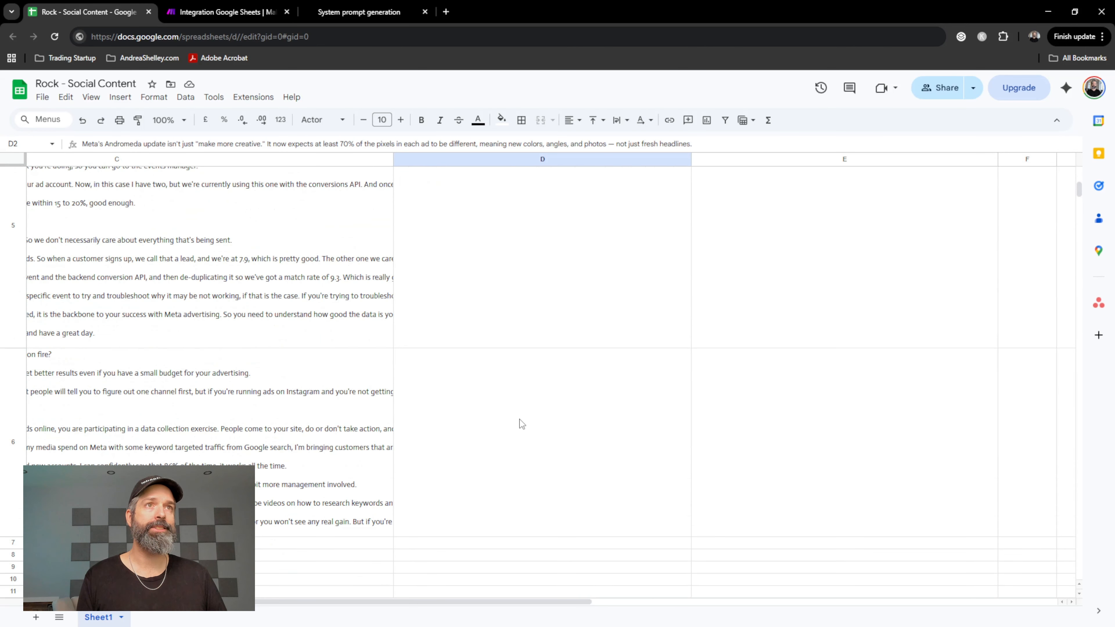
scroll(519, 419, "up", 3)
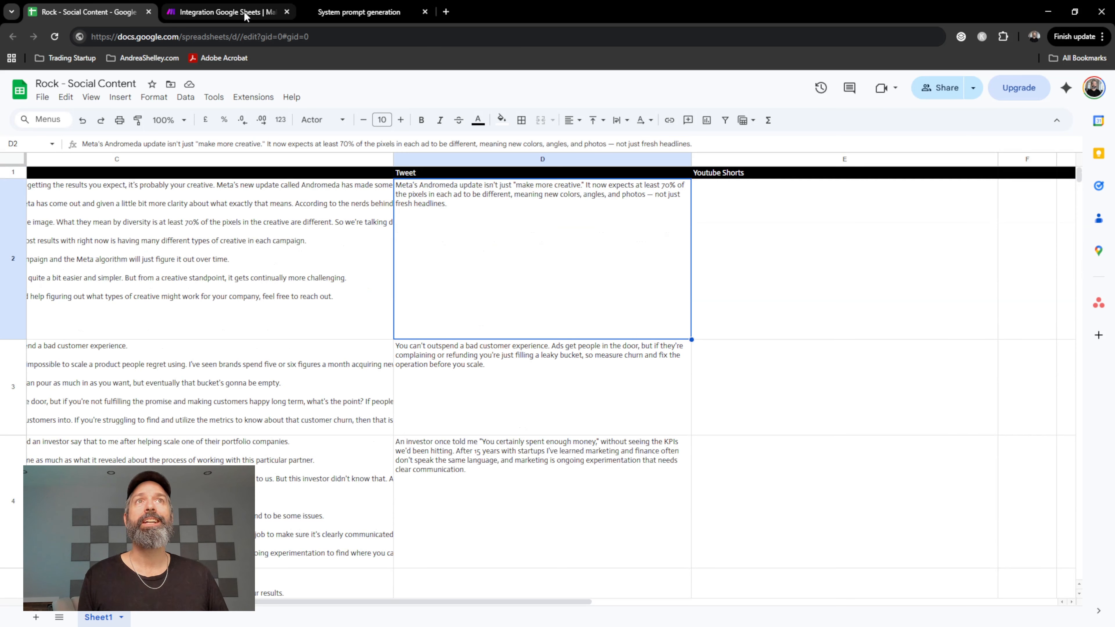
- Return to the Make scenario and insert a router between the Iterator and OpenAI modules
left_click(248, 12)
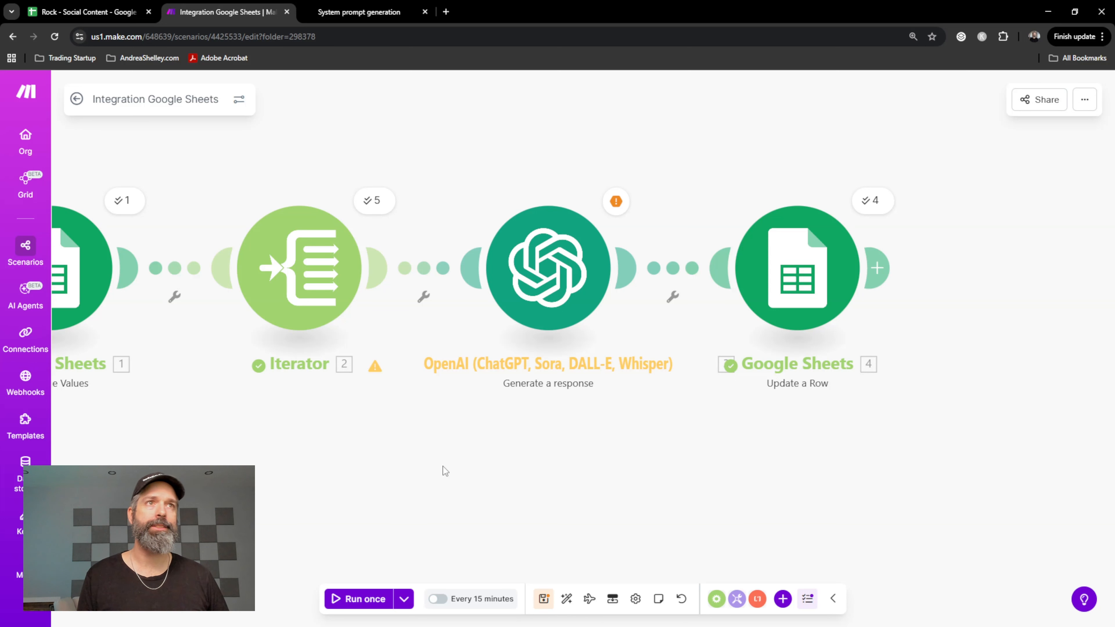
left_click(418, 280)
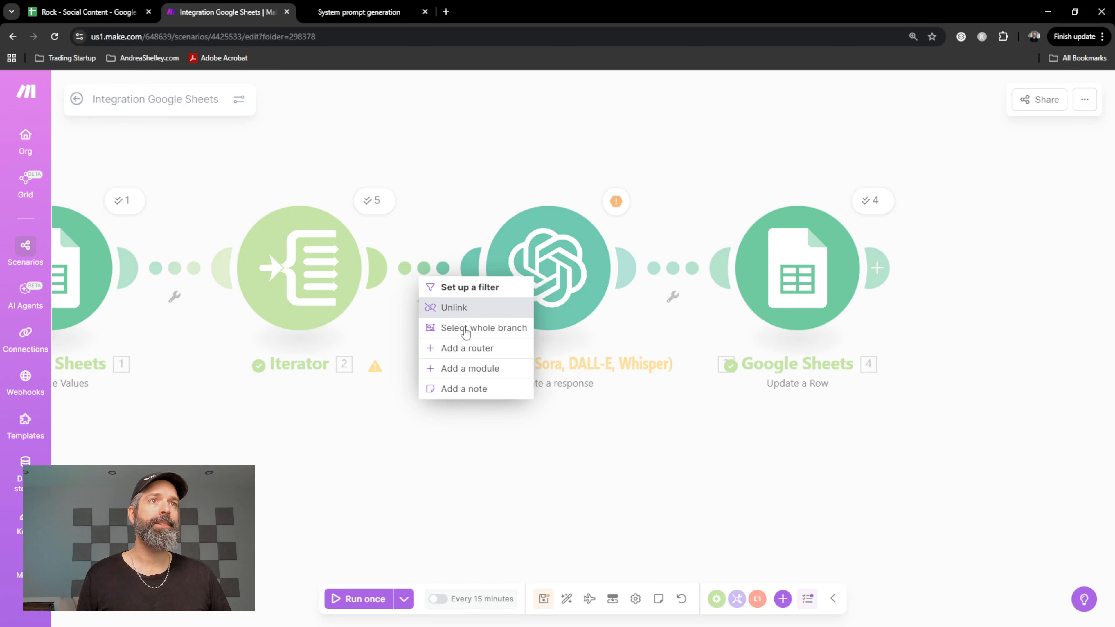
left_click(491, 348)
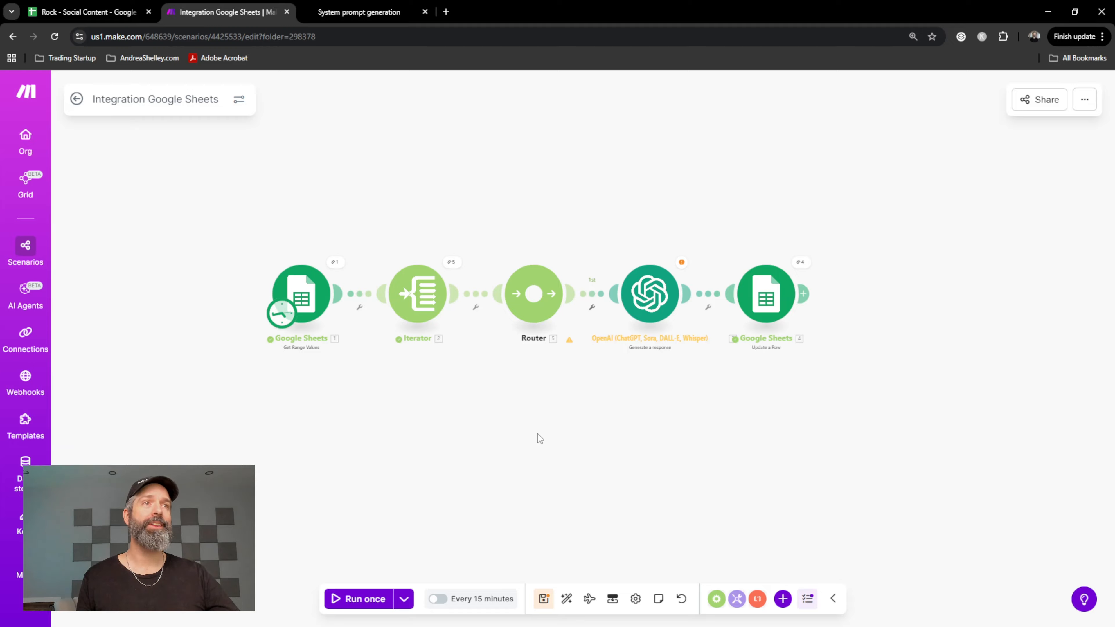
- Add an OpenAI Generate a response module on a second router branch, using the gpt-5-mini (system) model with a text prompt
right_click(479, 408)
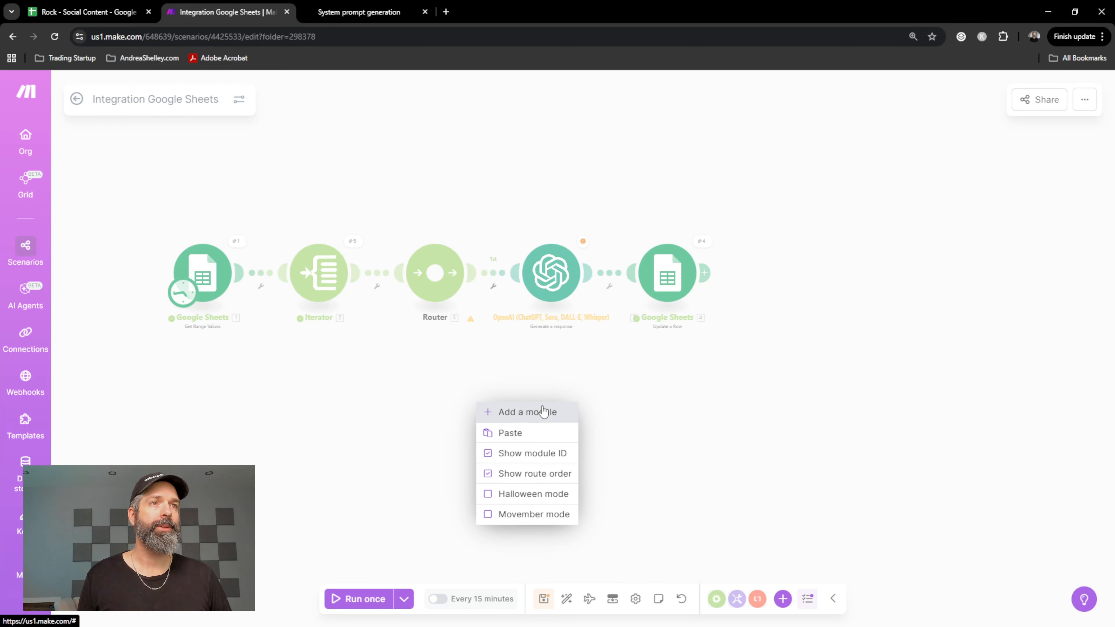
left_click(542, 413)
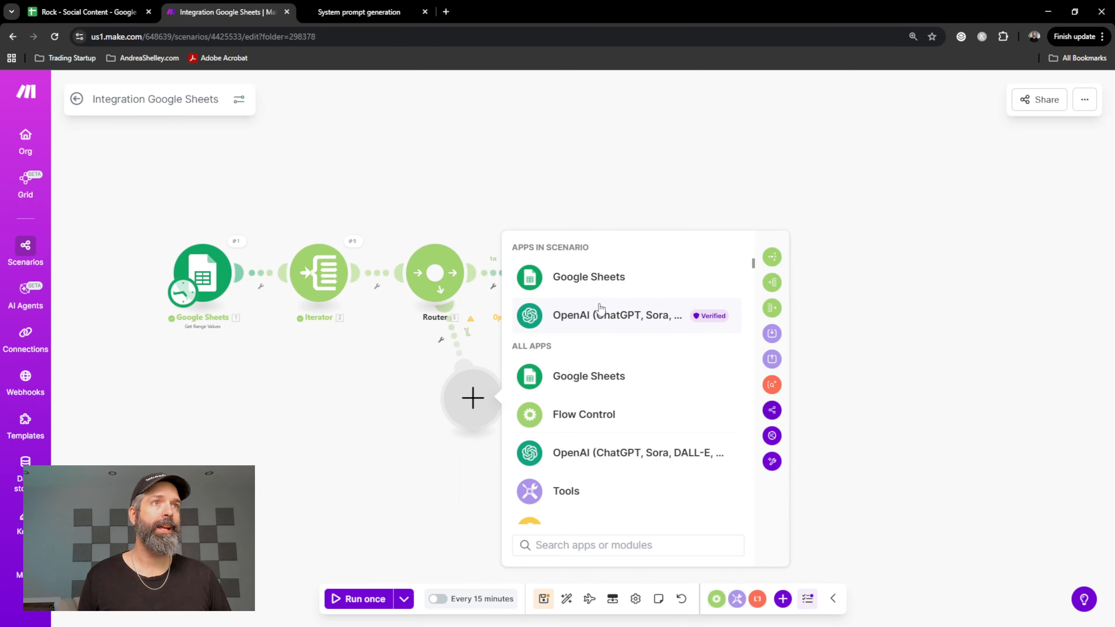
left_click(623, 322)
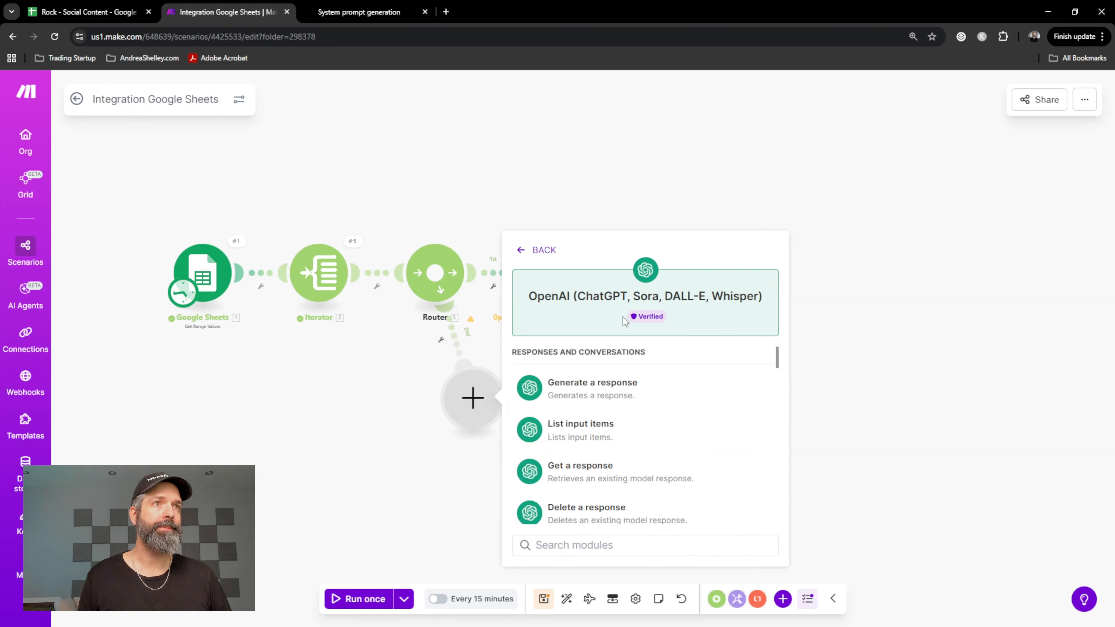
left_click(628, 390)
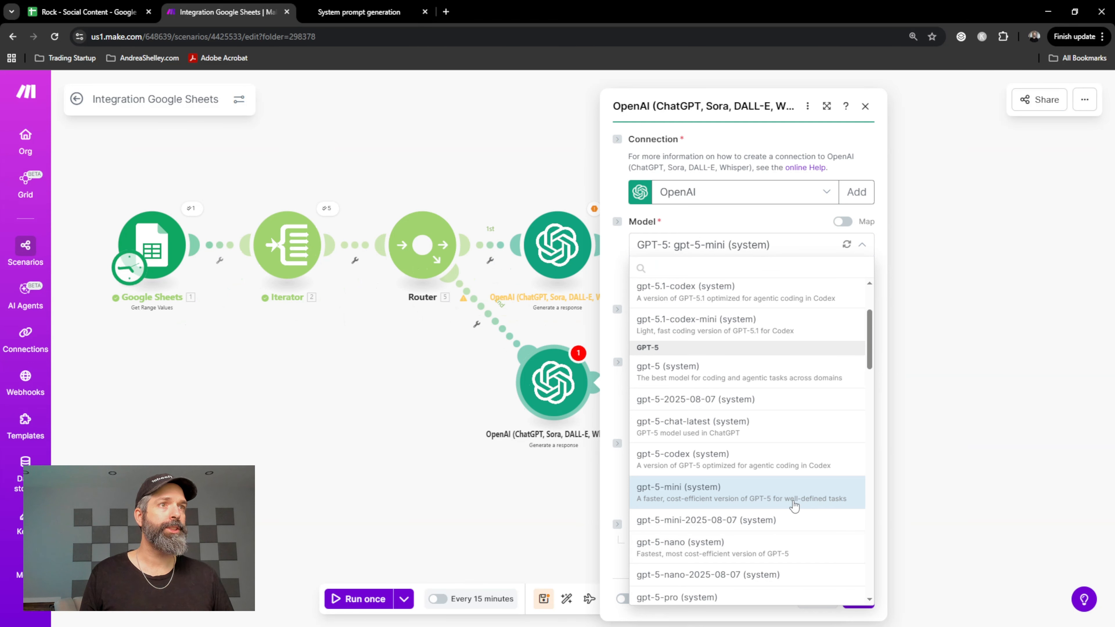
left_click(793, 497)
left_click(650, 385)
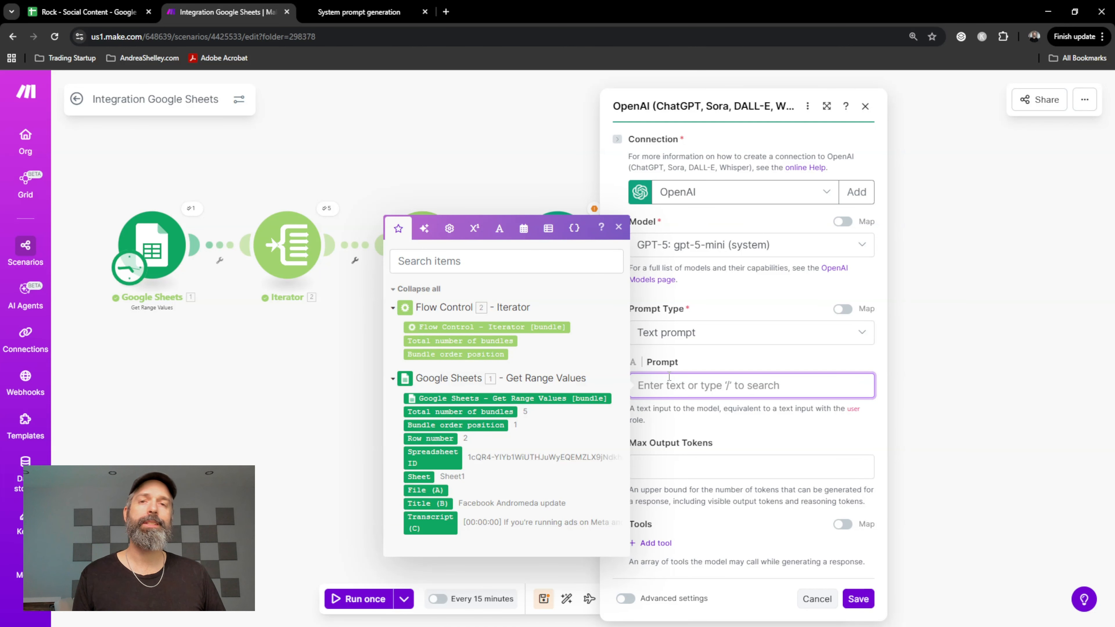
- Switch to ChatGPT and dictate a request for a YouTube Shorts description prompt that follows best practices for marketing discovery
left_click(359, 12)
left_click(775, 589)
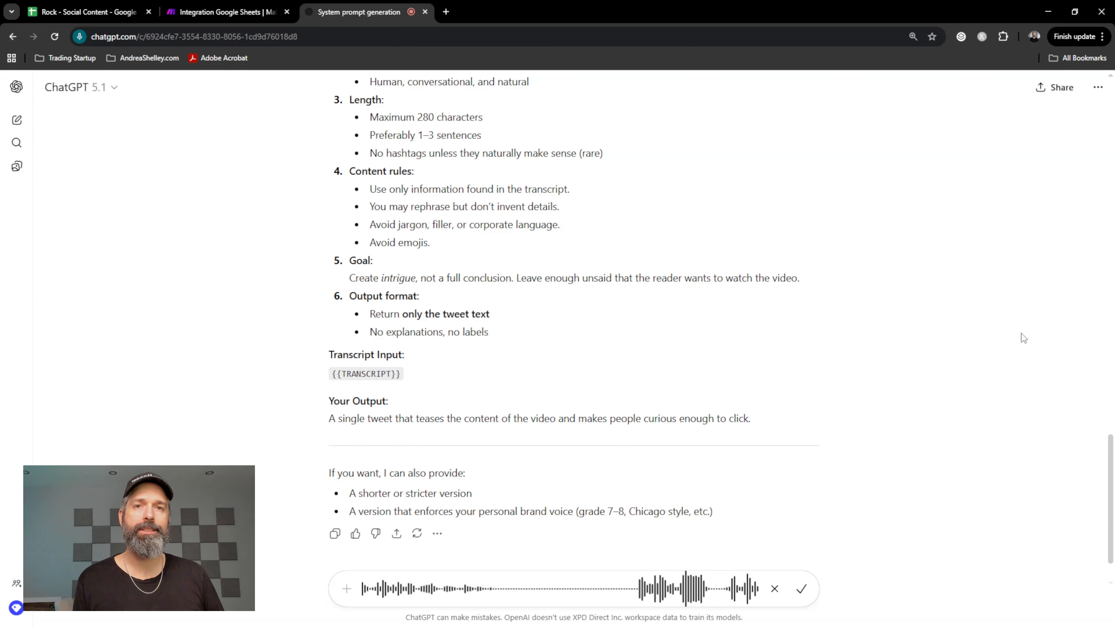
left_click(804, 590)
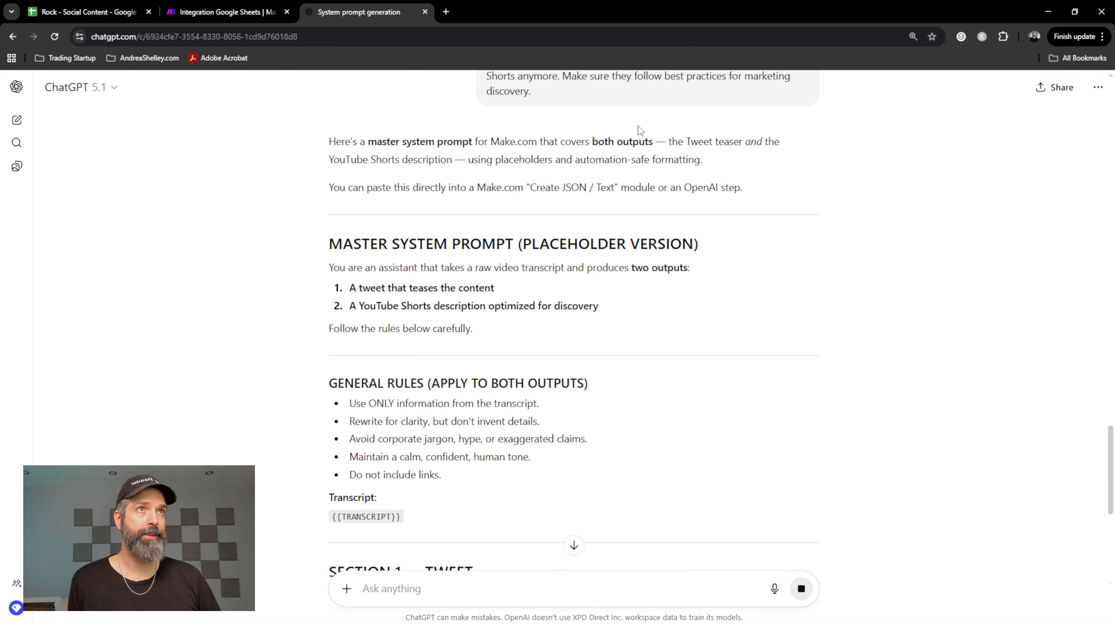
- Stop ChatGPT's reply and send the follow-up "i only want it to do youtube shorts - i need prompt for that"
left_click_drag(639, 129, 735, 144)
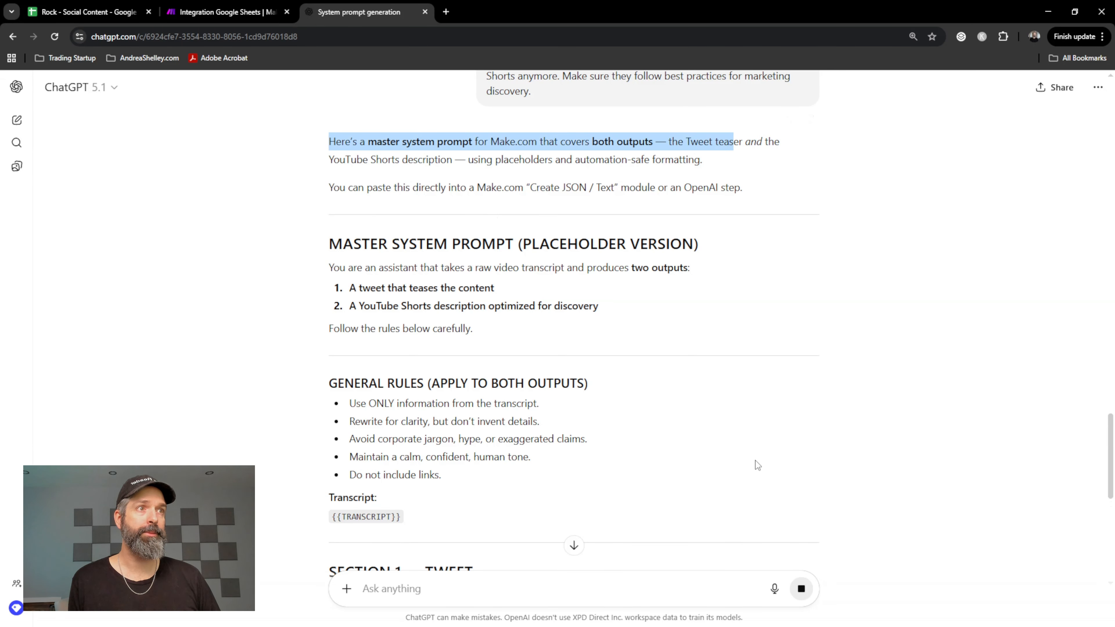
left_click(810, 615)
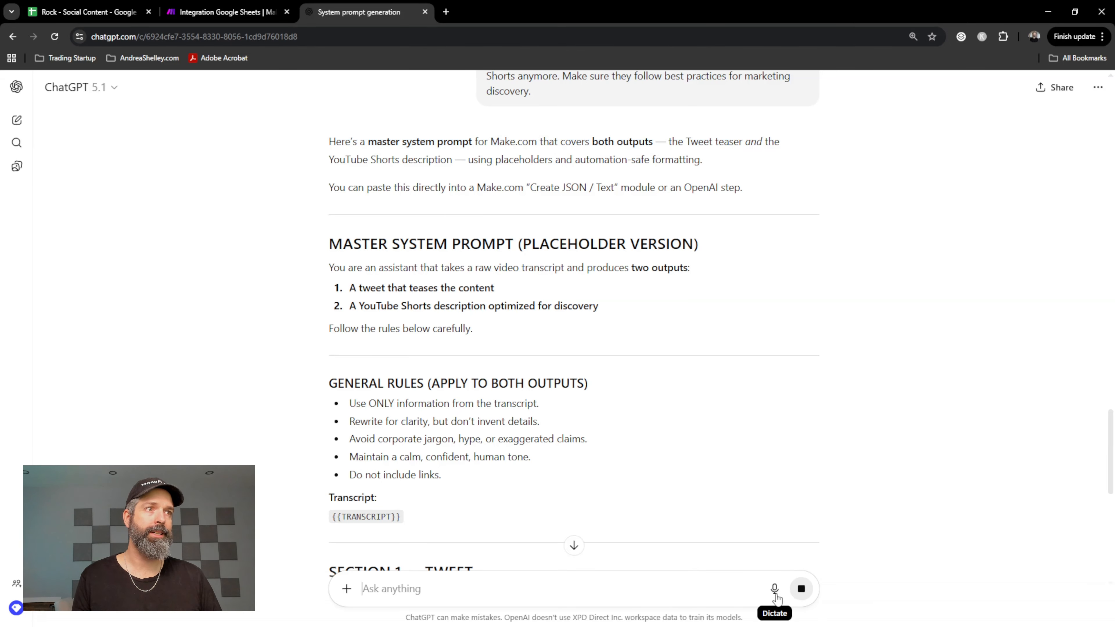
left_click(802, 590)
type("i only want it")
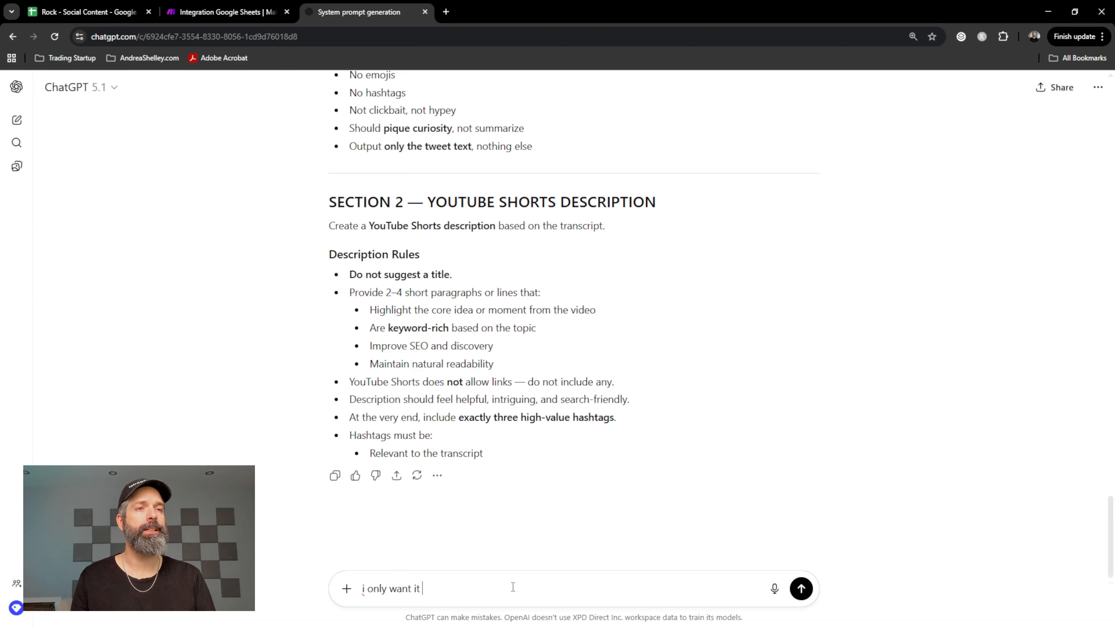
type(" to do youtube shor")
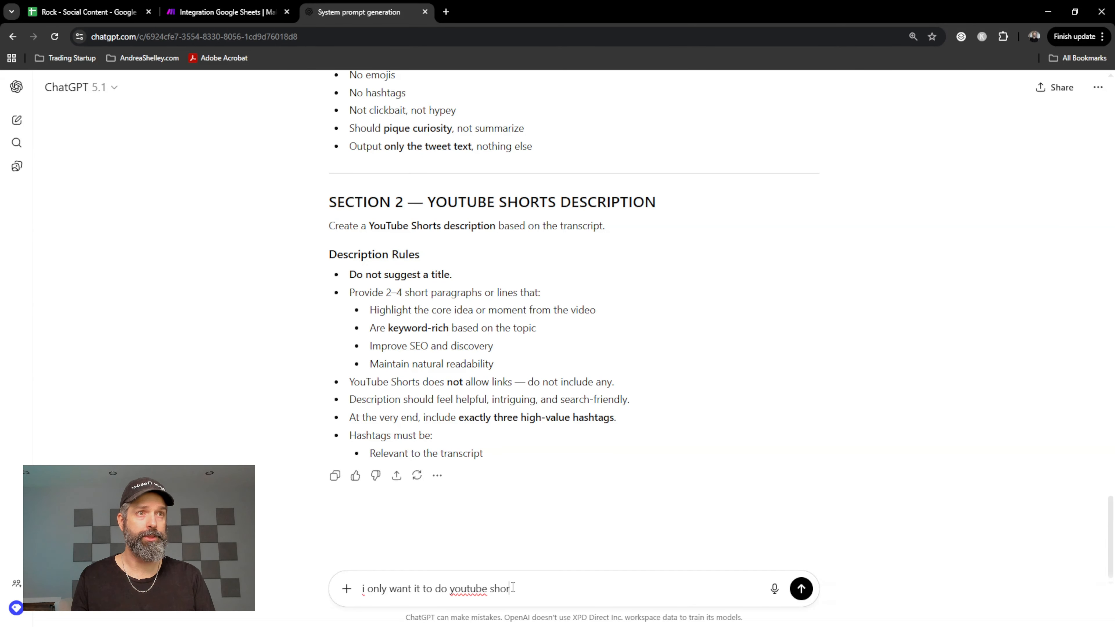
type("ts - i need p")
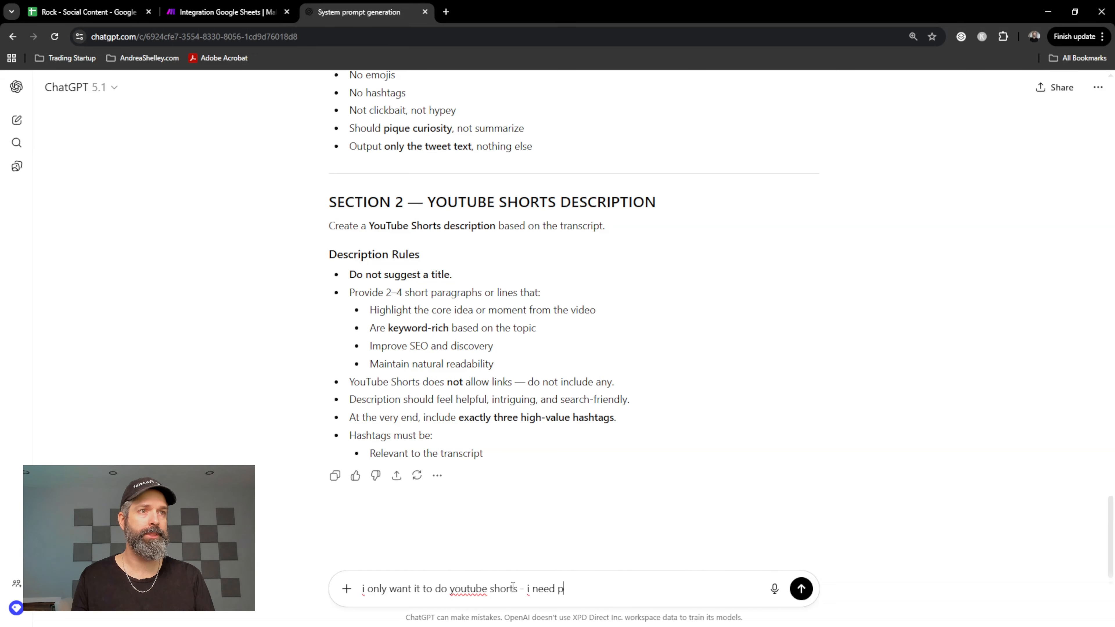
type("rompt for that")
key("Return")
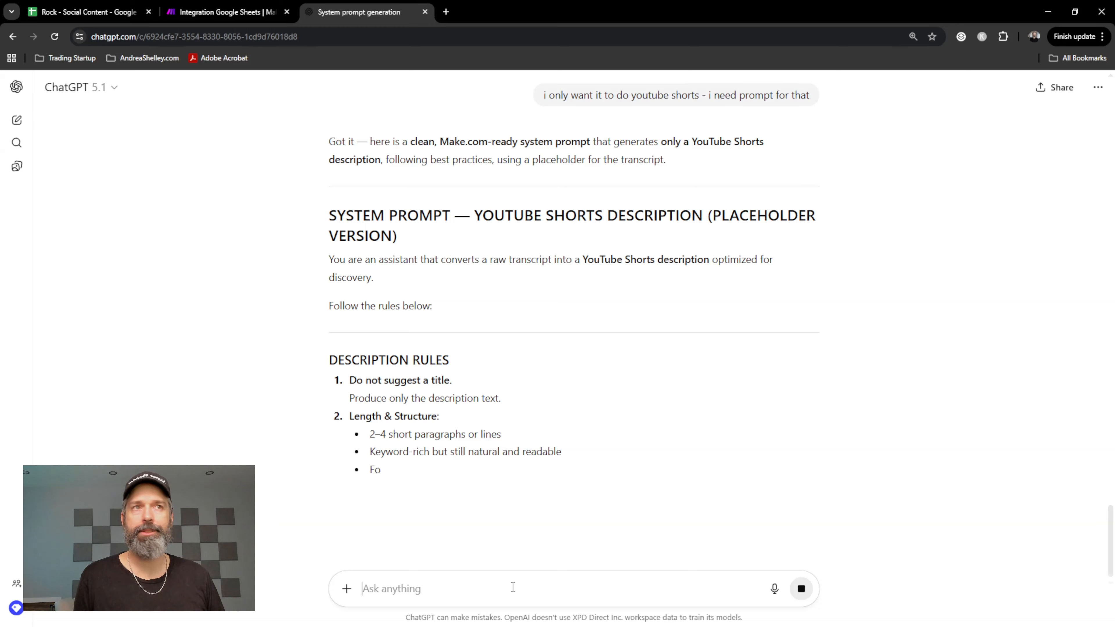
- Copy the YouTube Shorts description system prompt from ChatGPT into the Prompt field of the new OpenAI module in Make
scroll(332, 140, "down", 3)
left_click_drag(329, 148, 448, 360)
key("ctrl+c")
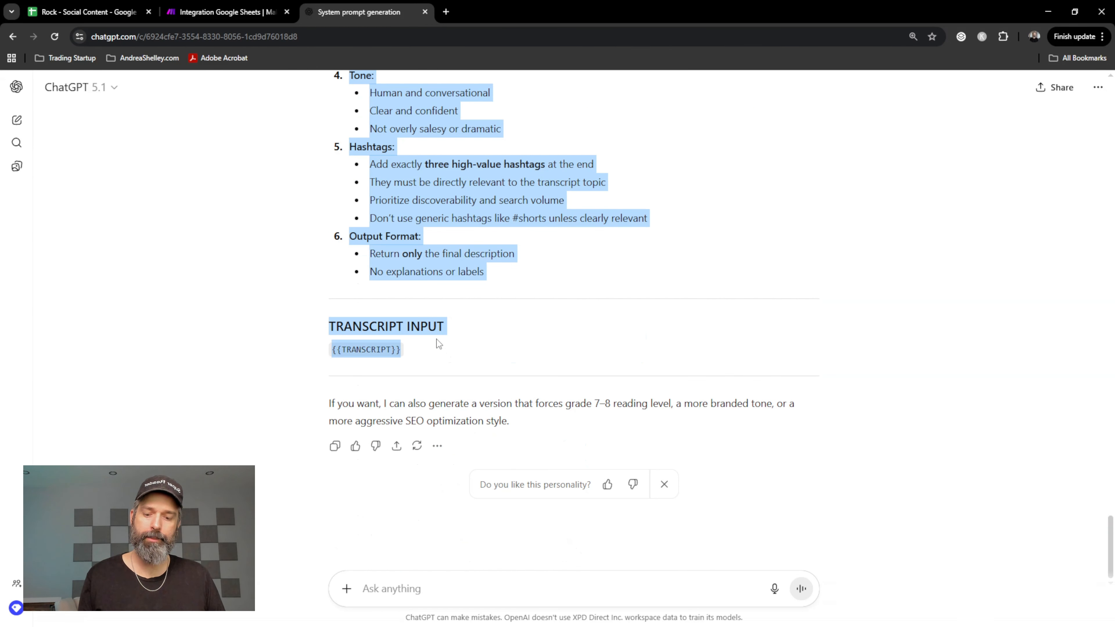
left_click(228, 12)
left_click(710, 391)
key("ctrl+v")
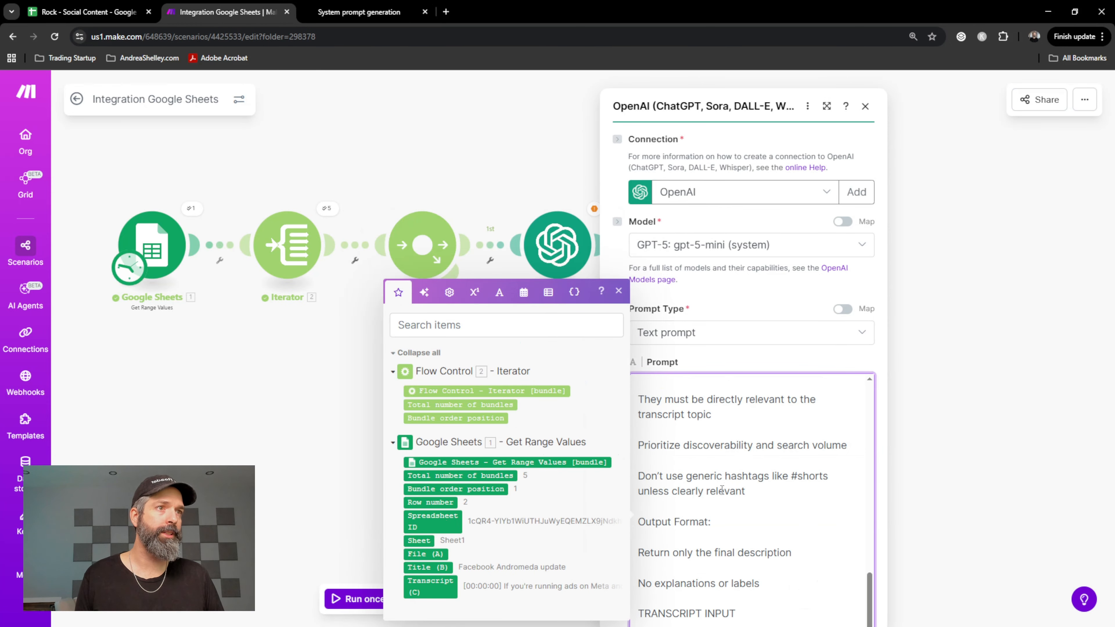
- Replace the prompt's TRANSCRIPT placeholder with Transcript (C) from Get Range Values and save the OpenAI module
scroll(754, 376, "down", 6)
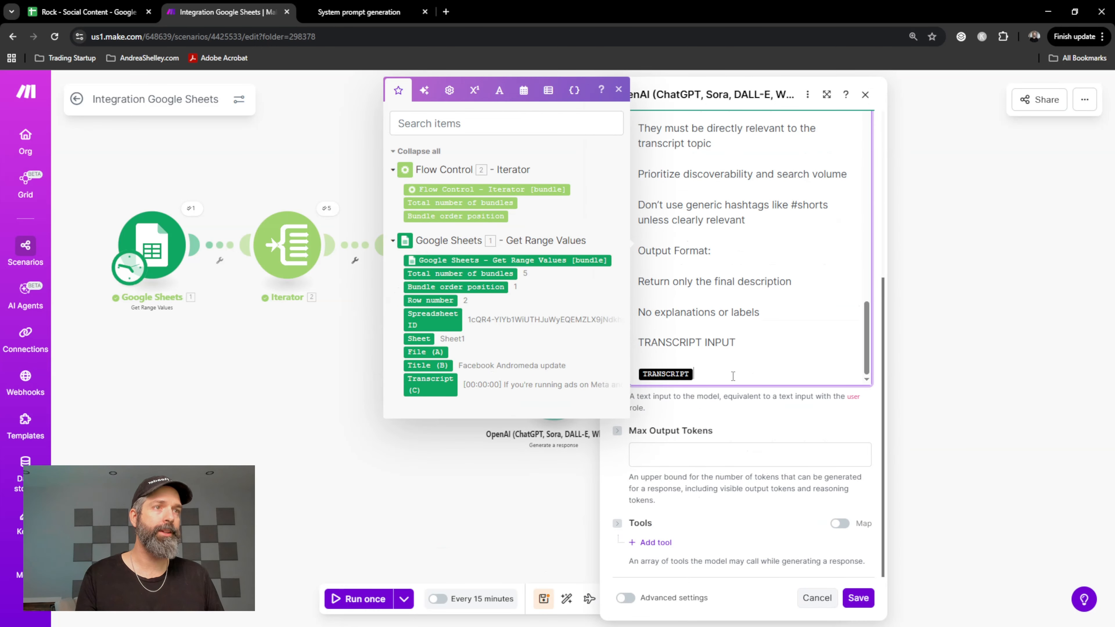
key("BackSpace")
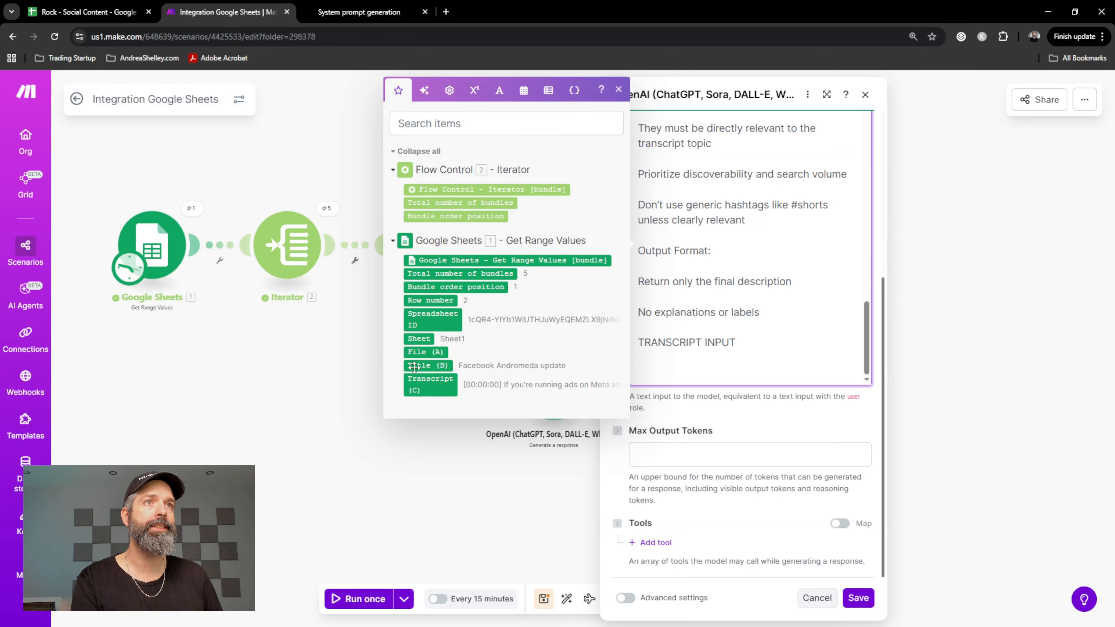
left_click(430, 385)
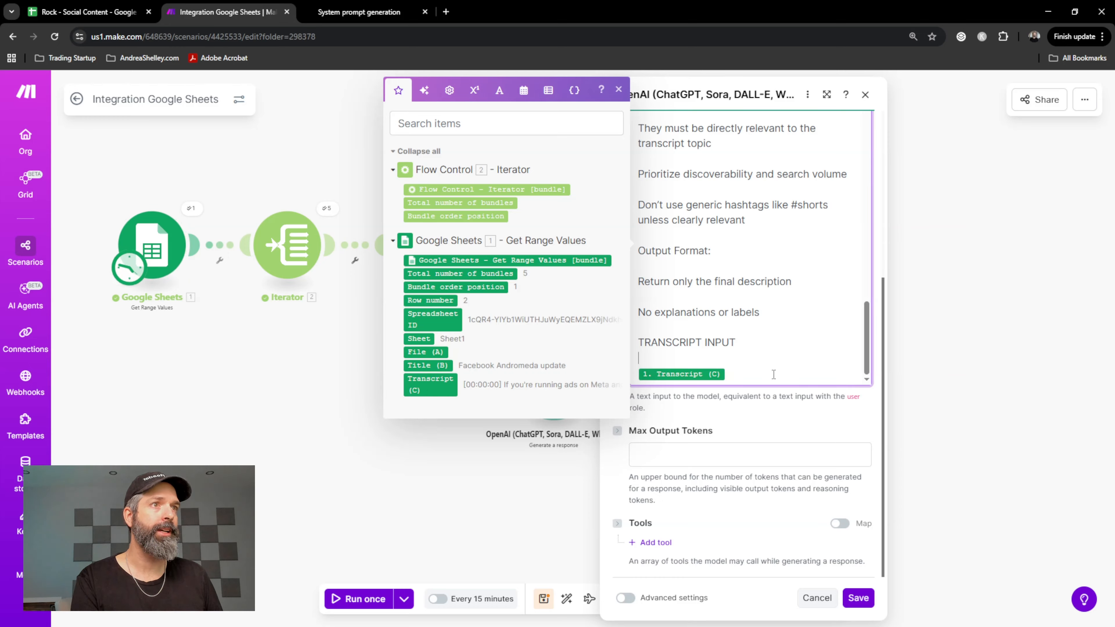
left_click(710, 455)
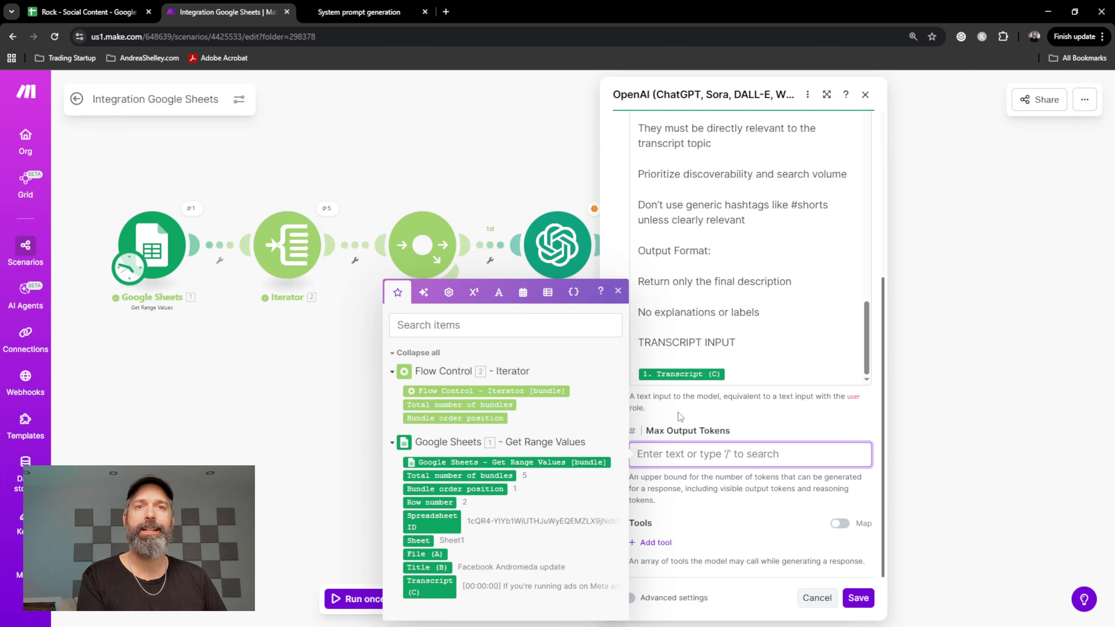
left_click(745, 431)
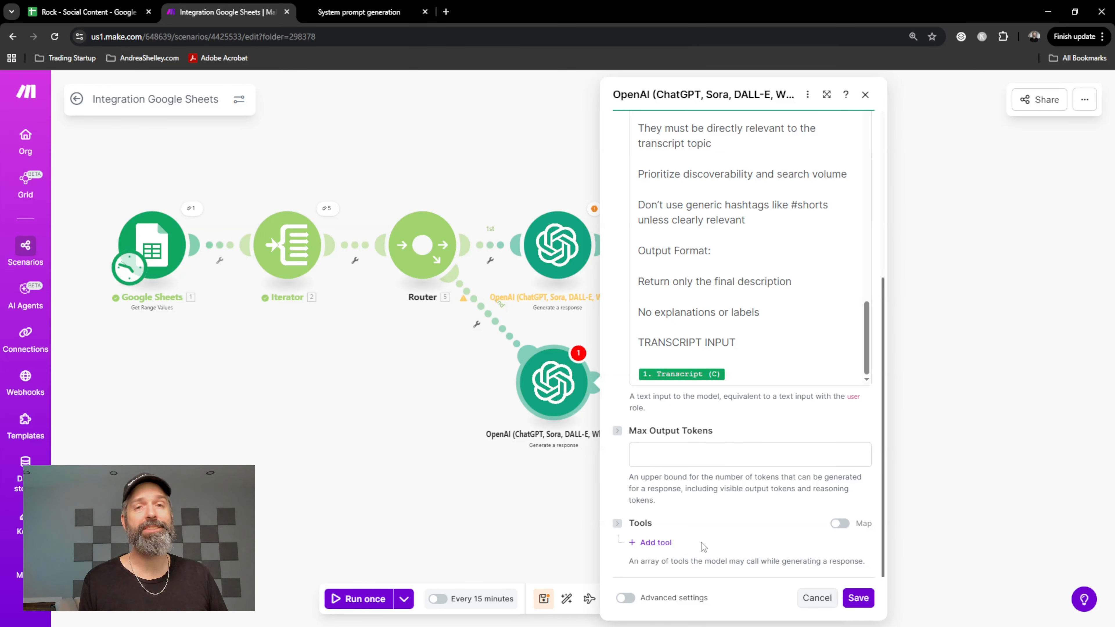
left_click(856, 600)
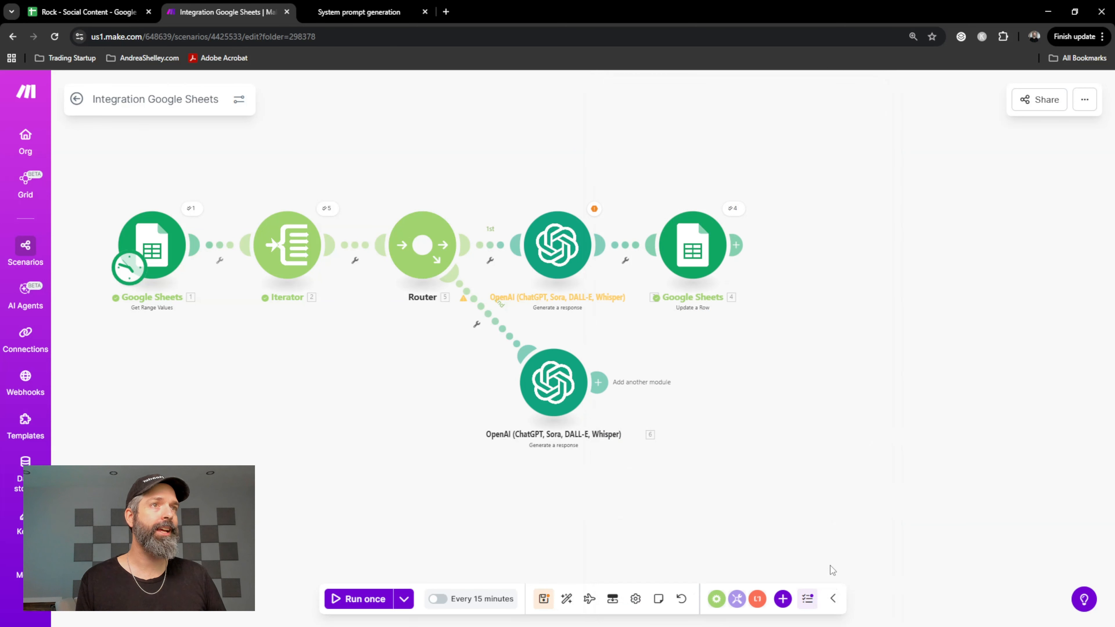
- Add a Google Sheets Update a Row module after the second OpenAI module and set its search method to Enter manually
left_click(688, 381)
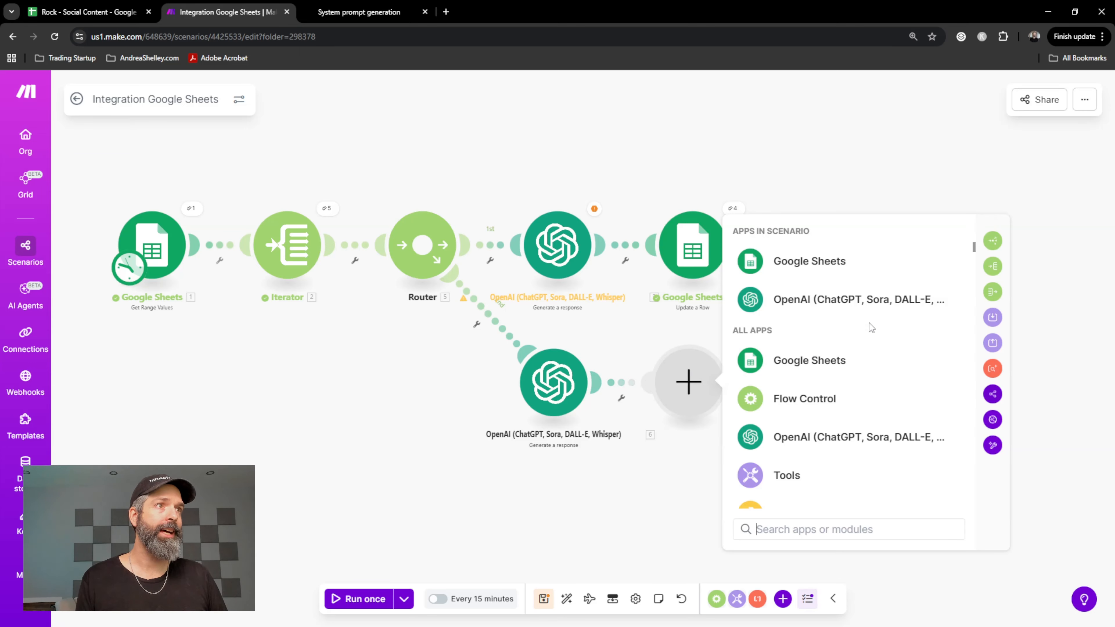
left_click(812, 363)
left_click(812, 408)
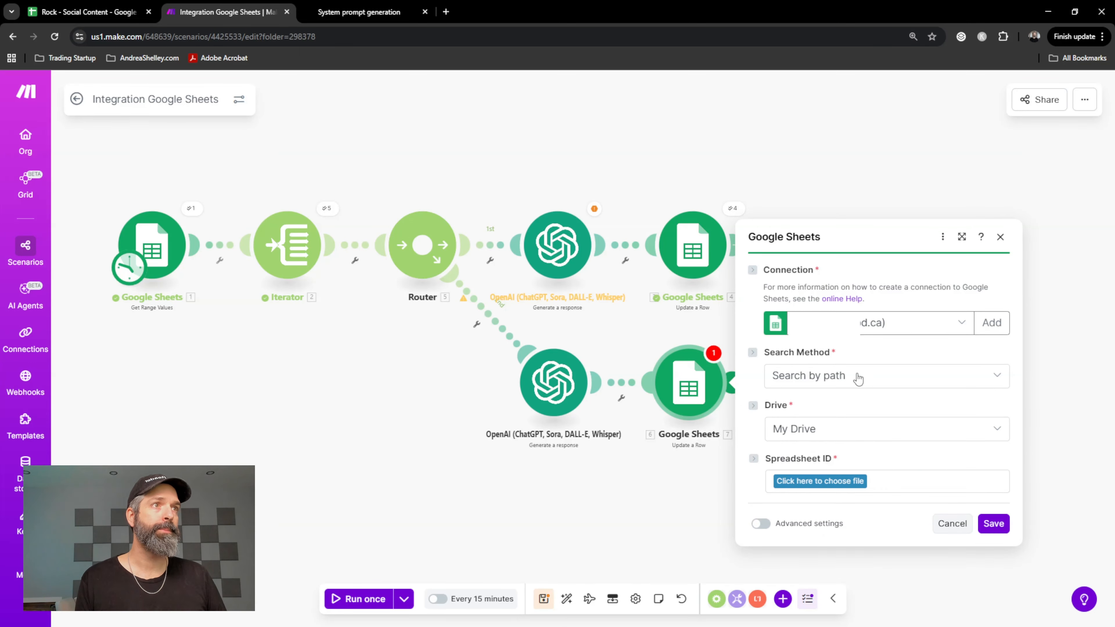
left_click(859, 377)
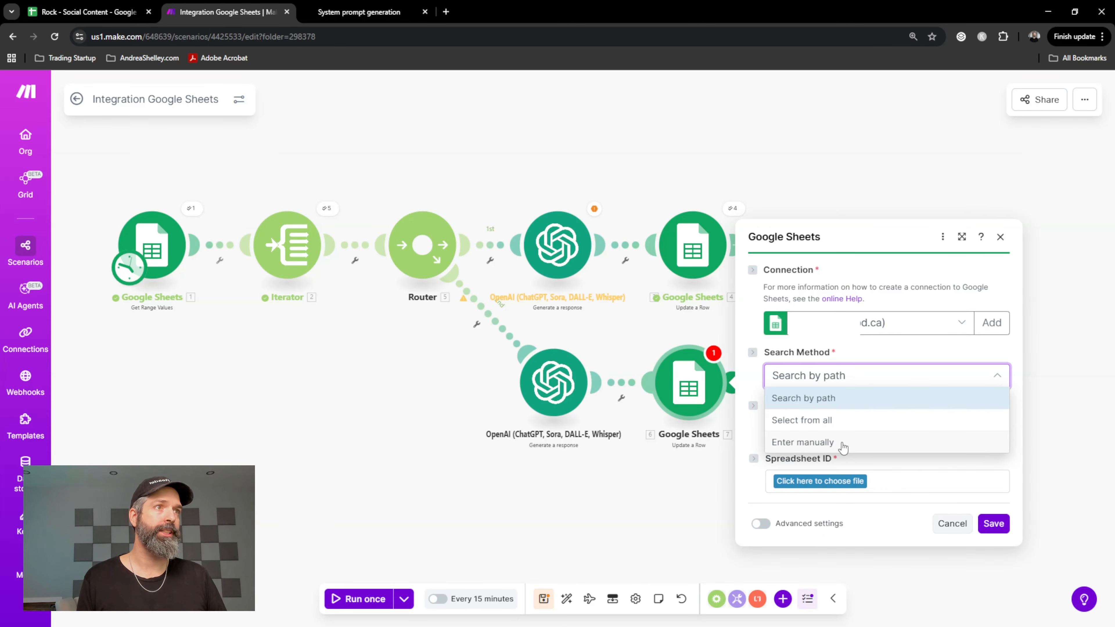
left_click(843, 444)
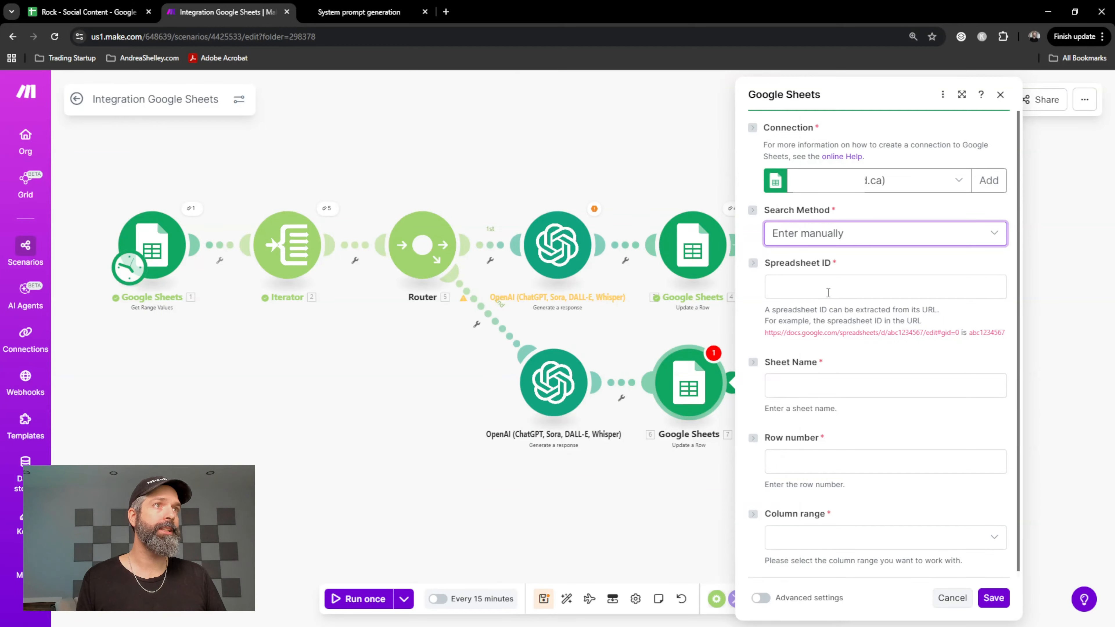
- Map Spreadsheet ID from Get Range Values into the new module's spreadsheet ID and set the sheet name to Sheet1
left_click(828, 292)
scroll(570, 400, "down", 10)
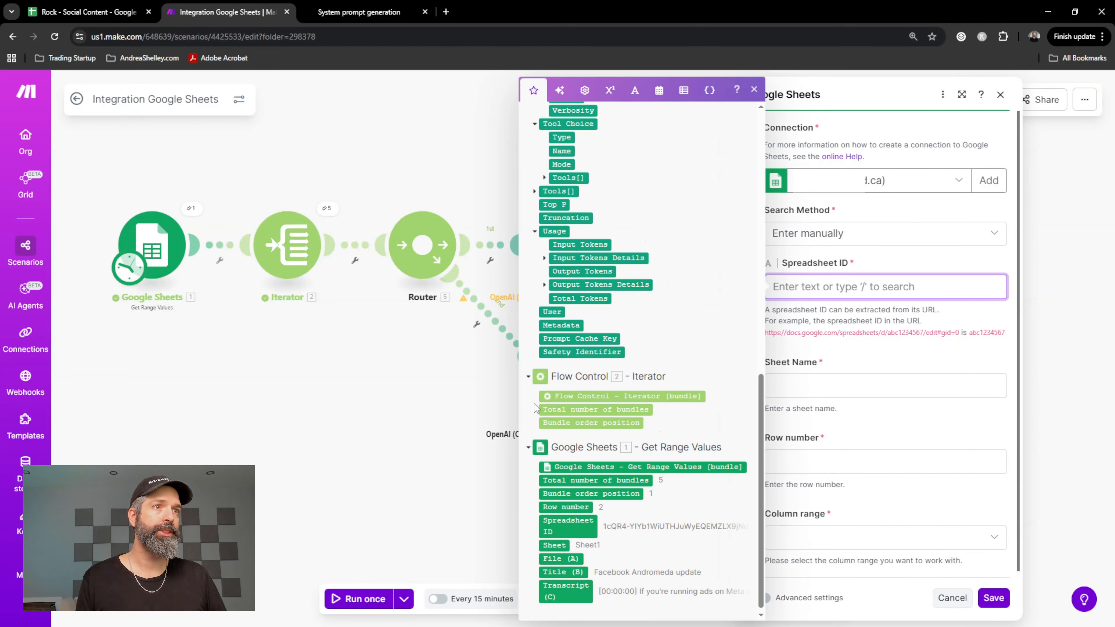
left_click(566, 529)
left_click(895, 385)
type("Sheet")
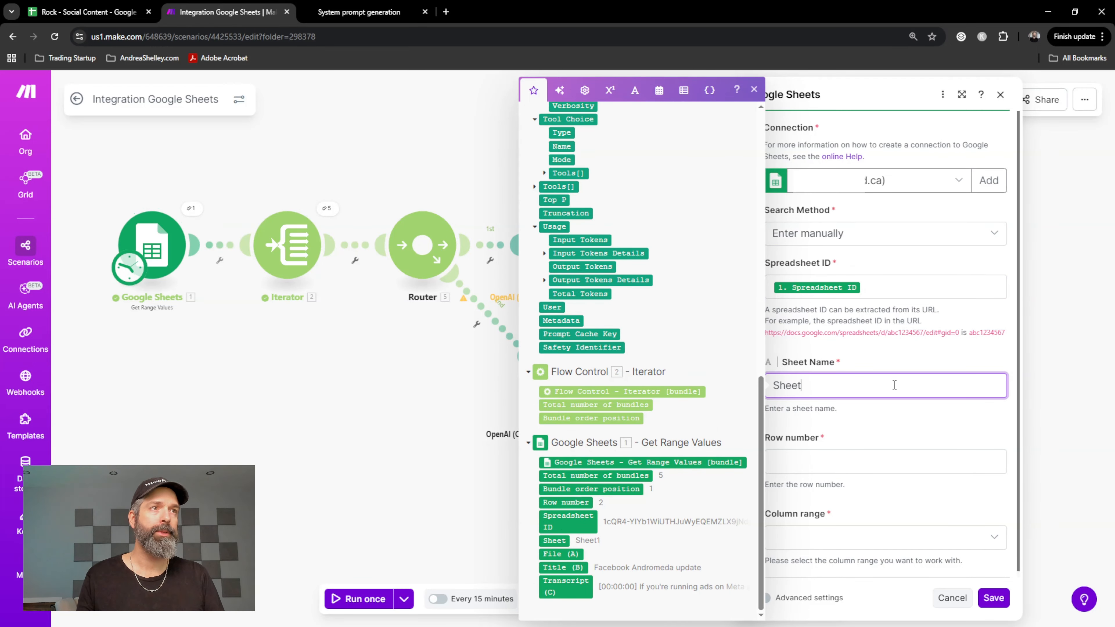
type("1")
- Map Row number from Get Range Values as the row to update and set the column range to A-Z
left_click(834, 463)
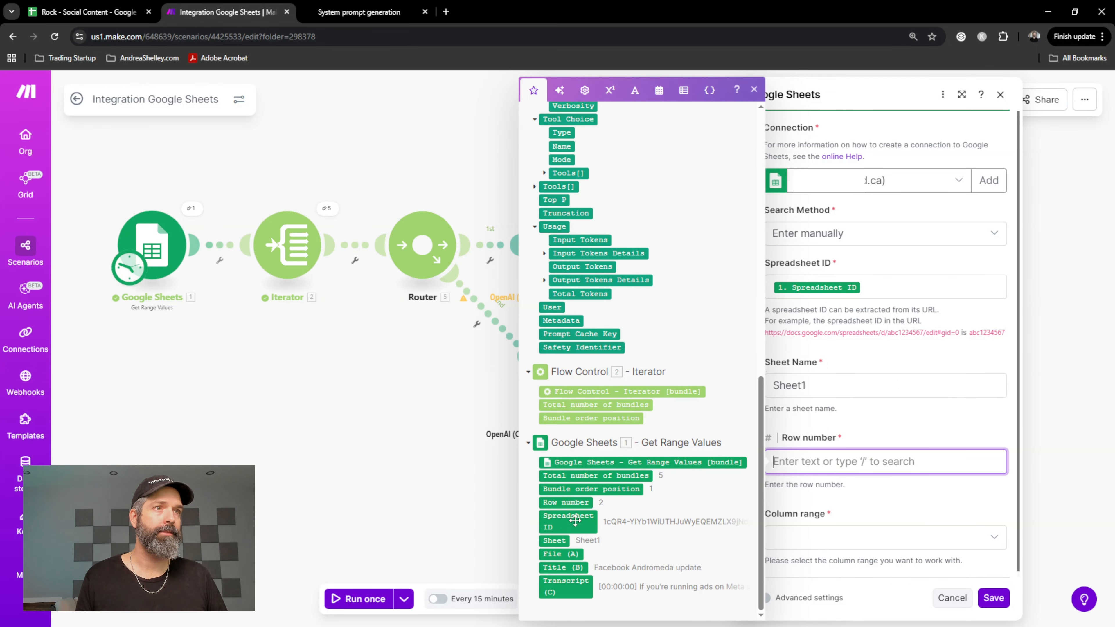
left_click(566, 502)
key("Tab")
left_click(839, 411)
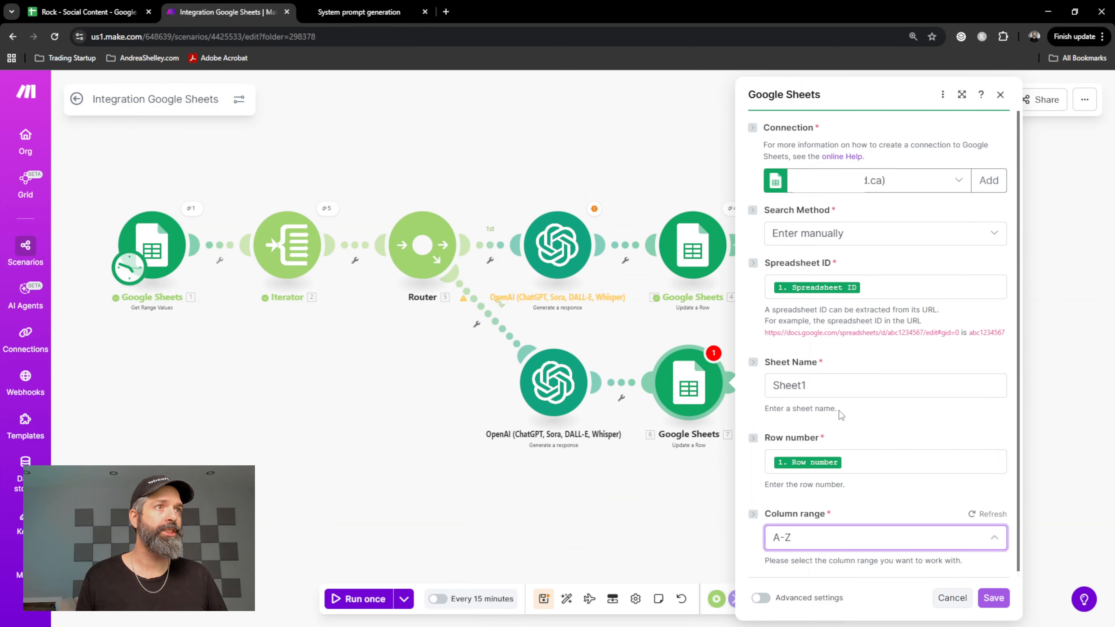
- Check which sheet column holds Youtube Shorts, map the second OpenAI module's output to column E in Make, and save the module
left_click(87, 12)
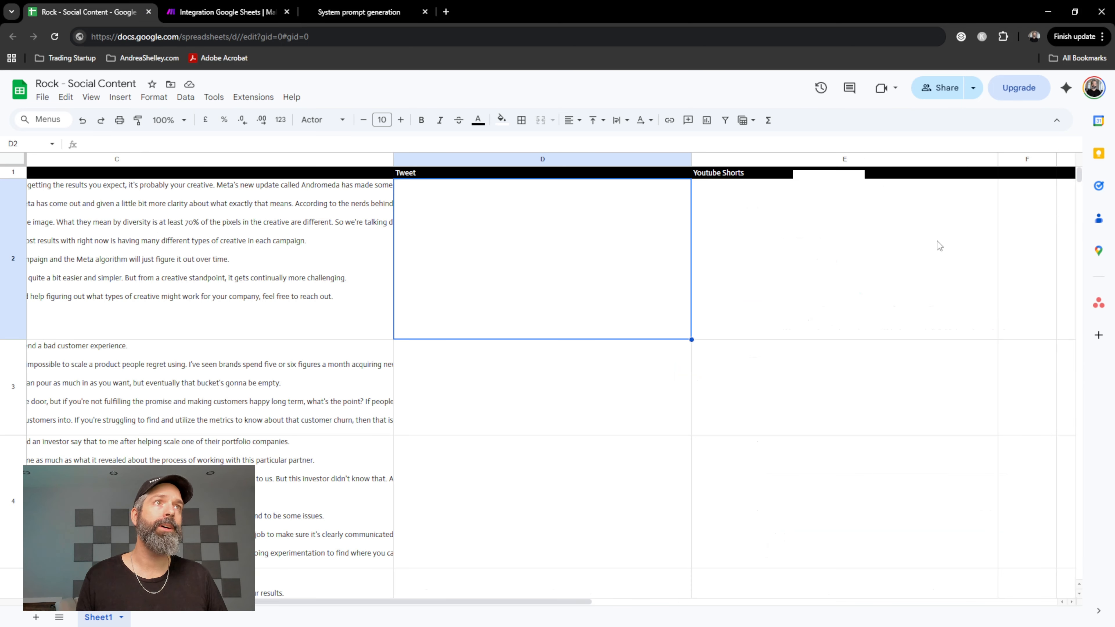
left_click(226, 12)
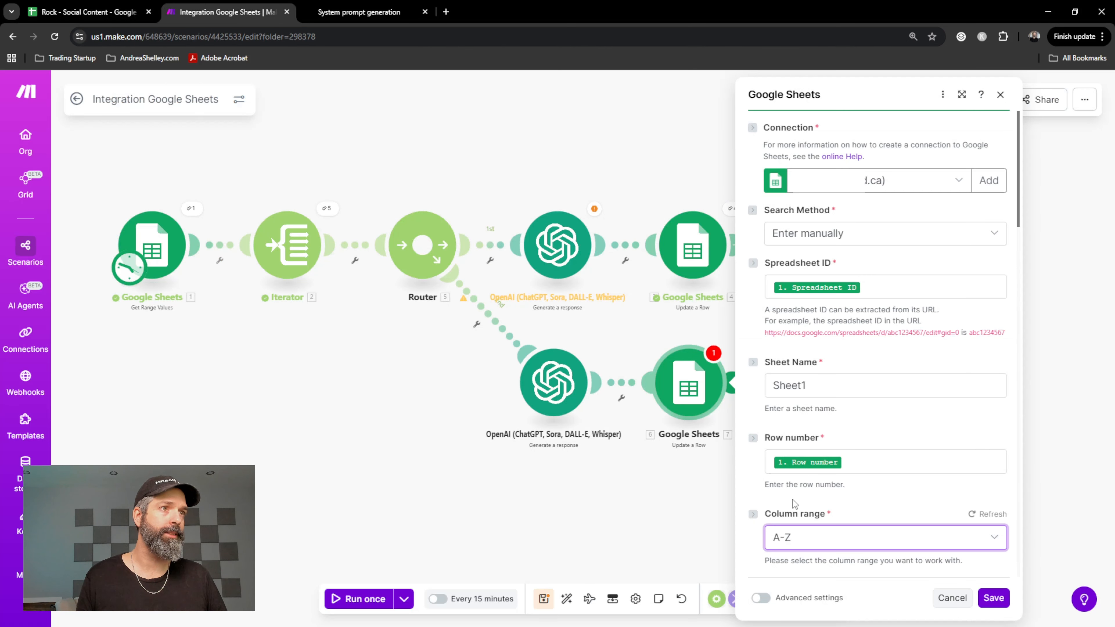
scroll(794, 504, "down", 6)
left_click(839, 495)
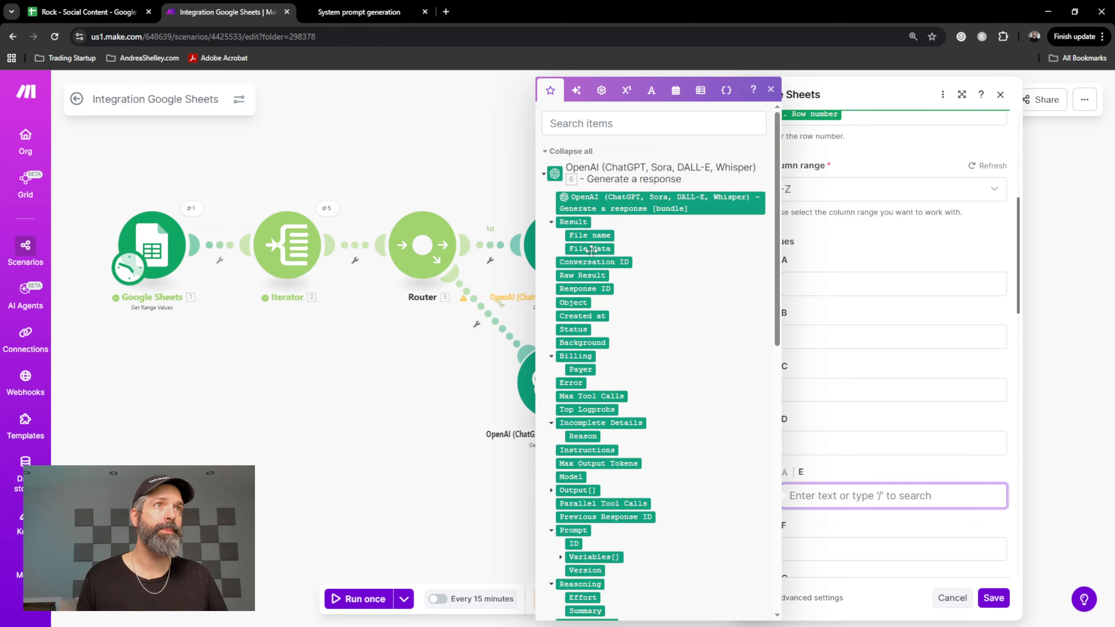
left_click(589, 249)
left_click(993, 598)
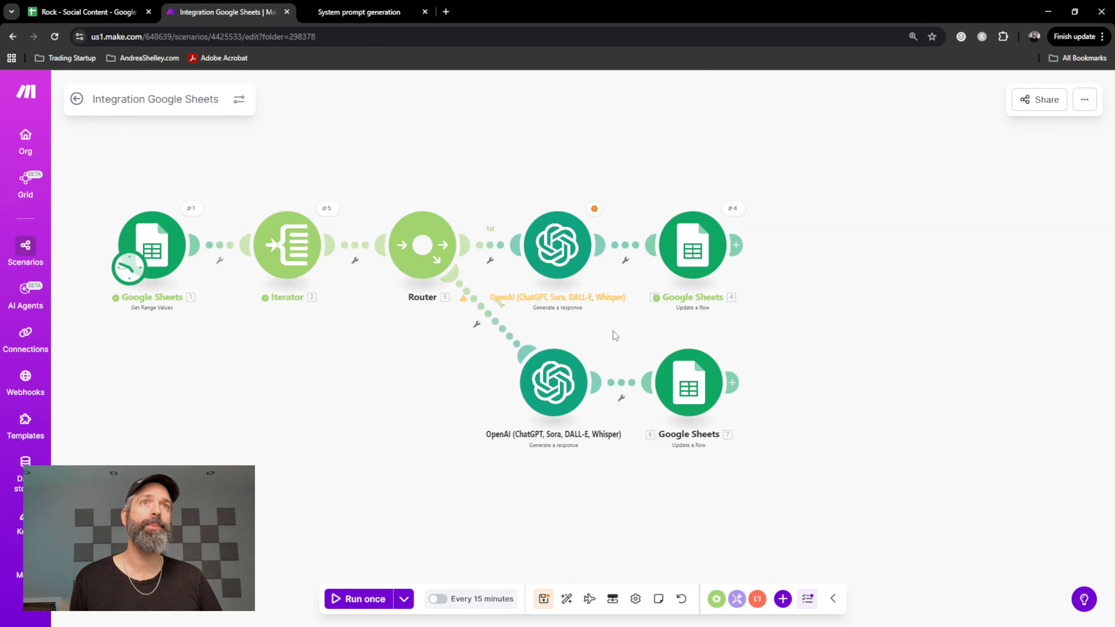
- Review the Tweet and Youtube Shorts columns in the Google Sheet, and run the Make scenario once
left_click(84, 11)
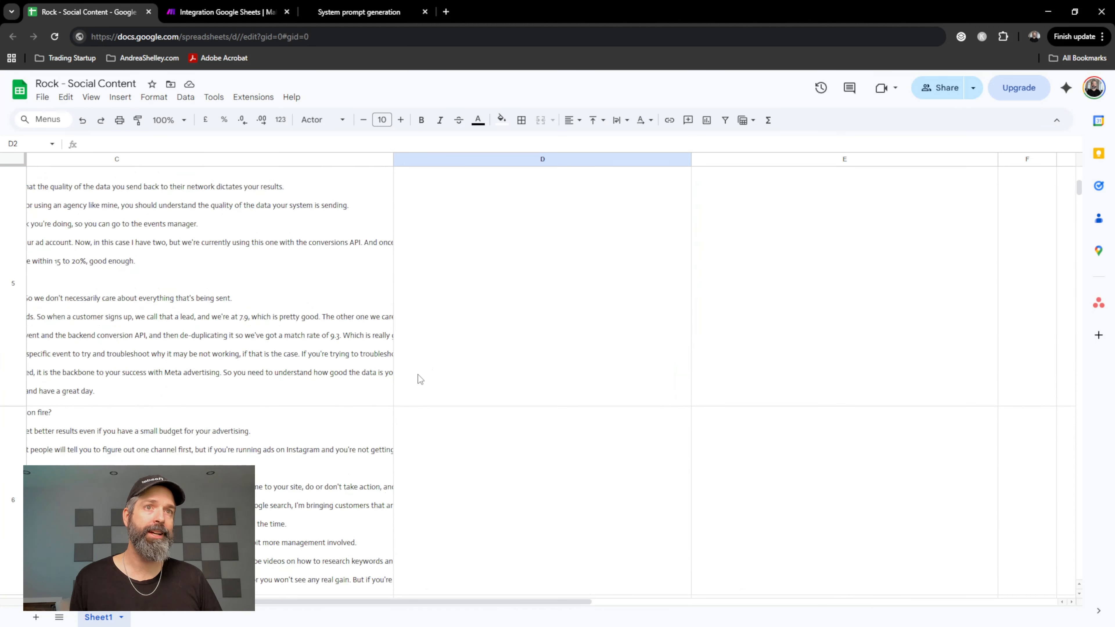
scroll(418, 375, "up", 5)
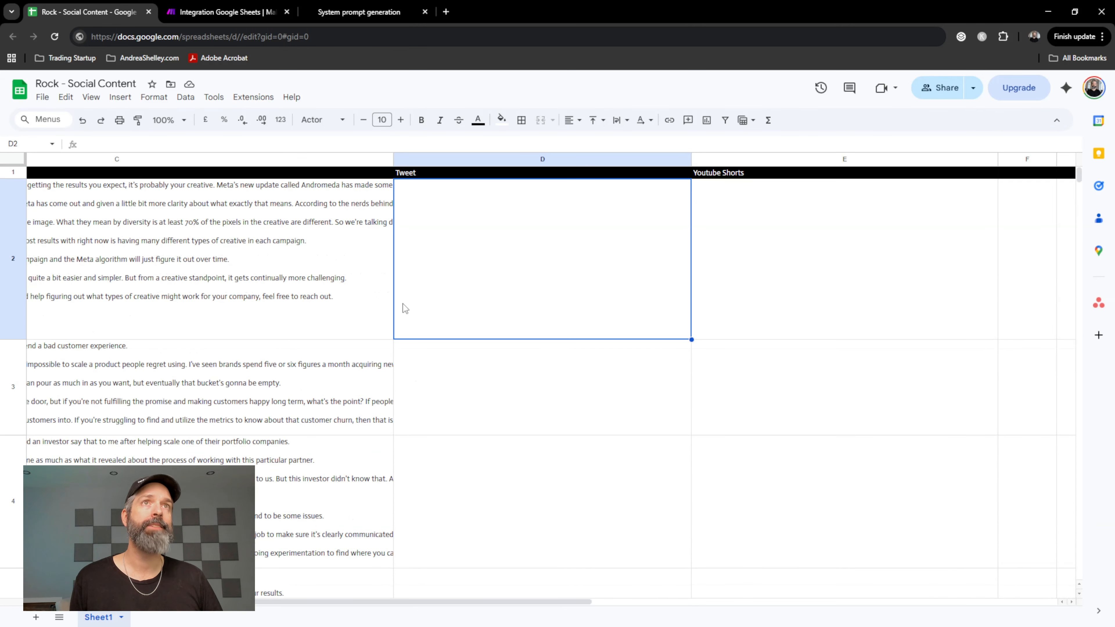
left_click(201, 5)
left_click(361, 599)
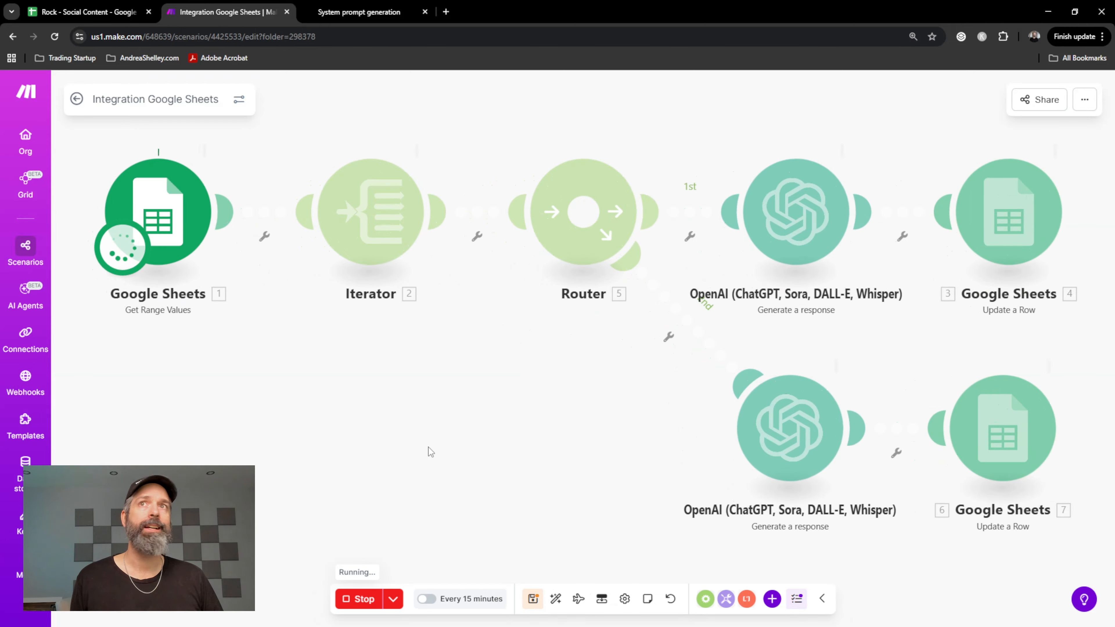
scroll(432, 437, "down", 2)
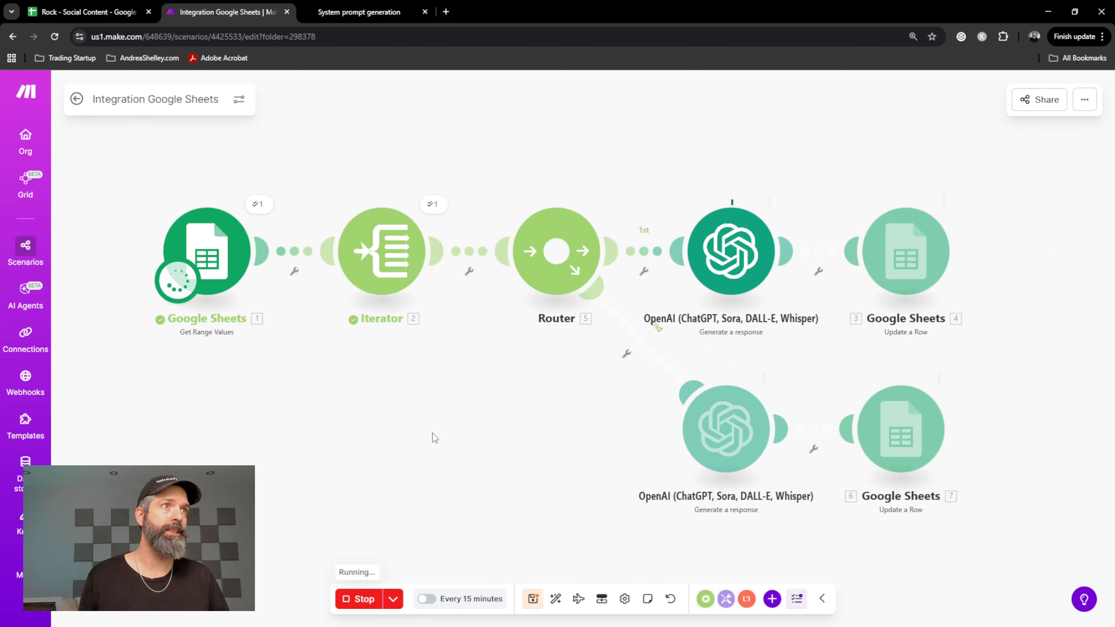